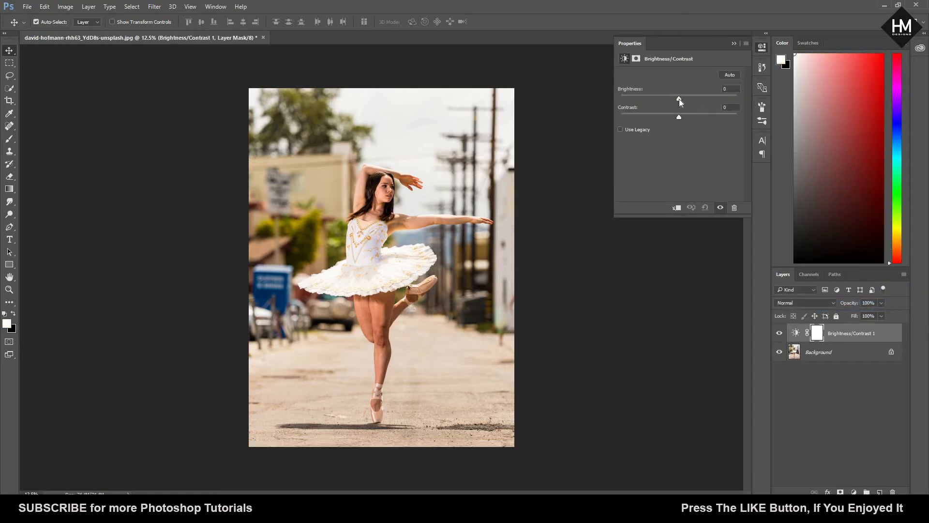
# Step: Lower the adjustment layer's brightness to -36 and invert its layer mask to black
pyautogui.moveTo(676, 102); pyautogui.dragTo(671, 103)
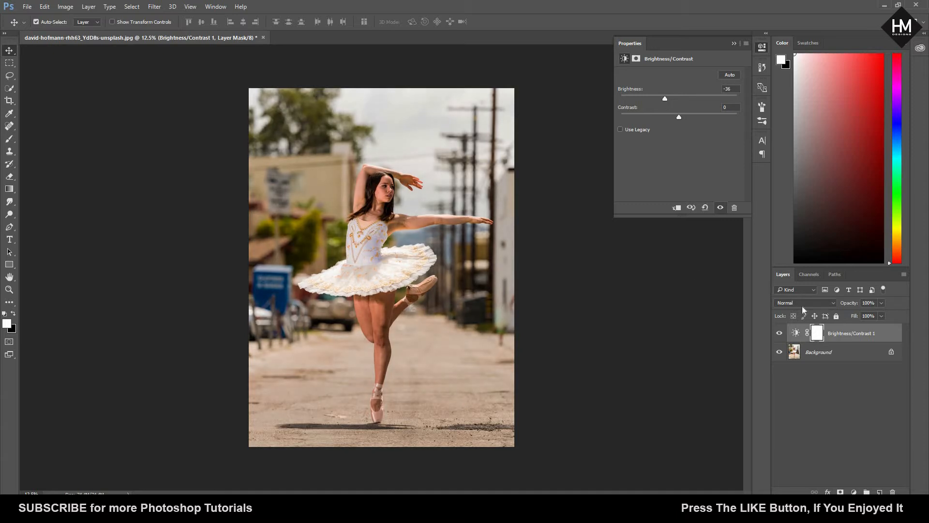
pyautogui.click(816, 333)
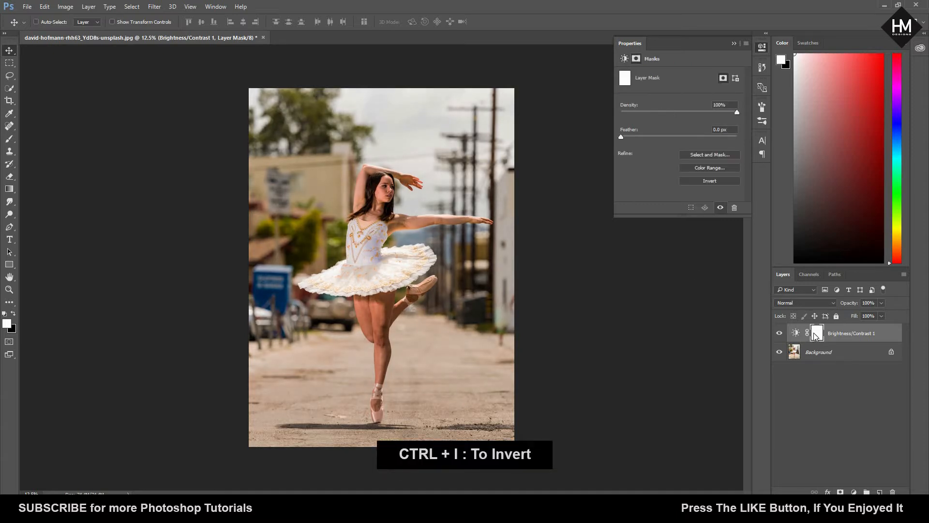
pyautogui.hotkey('ctrl', 'i')
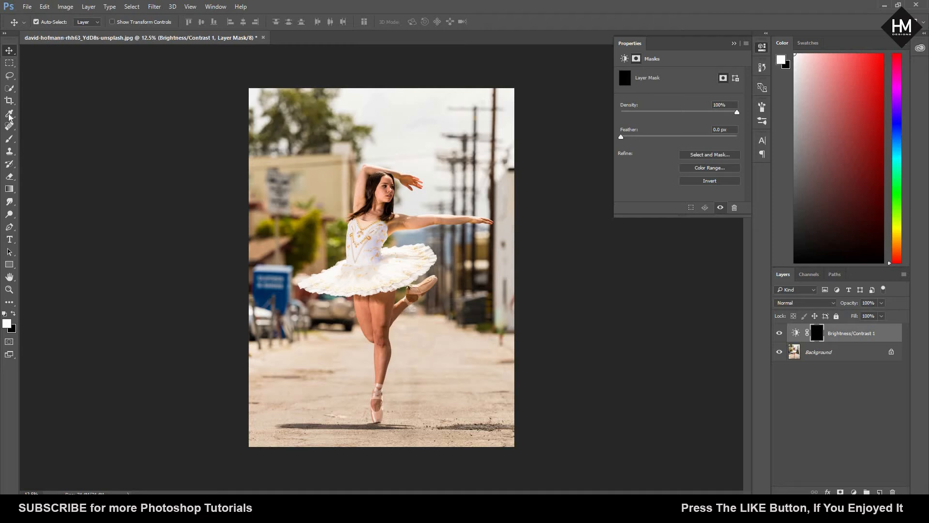
# Step: Paint white on the Brightness/Contrast mask over the road around the dancer's legs with a 900 px soft brush
pyautogui.click(9, 140)
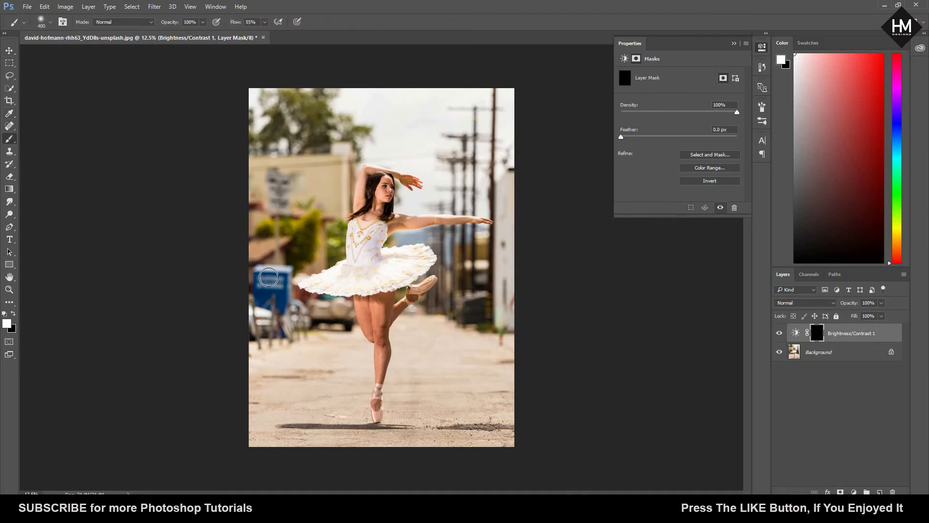
pyautogui.press(']')
pyautogui.press(']')
pyautogui.press(']')
pyautogui.press(']')
pyautogui.moveTo(264, 353)
pyautogui.mouseDown()
pyautogui.moveTo(302, 396)
pyautogui.moveTo(282, 366)
pyautogui.moveTo(325, 368)
pyautogui.moveTo(308, 337)
pyautogui.moveTo(334, 357)
pyautogui.mouseUp()
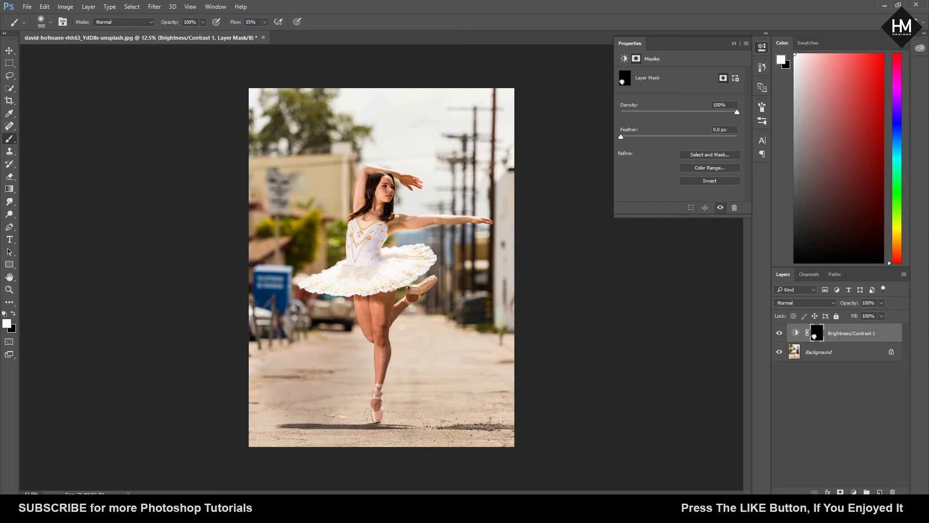
pyautogui.moveTo(271, 442)
pyautogui.mouseDown()
pyautogui.moveTo(400, 439)
pyautogui.moveTo(407, 420)
pyautogui.moveTo(478, 378)
pyautogui.moveTo(499, 394)
pyautogui.moveTo(494, 434)
pyautogui.moveTo(511, 429)
pyautogui.moveTo(488, 353)
pyautogui.moveTo(396, 319)
pyautogui.mouseUp()
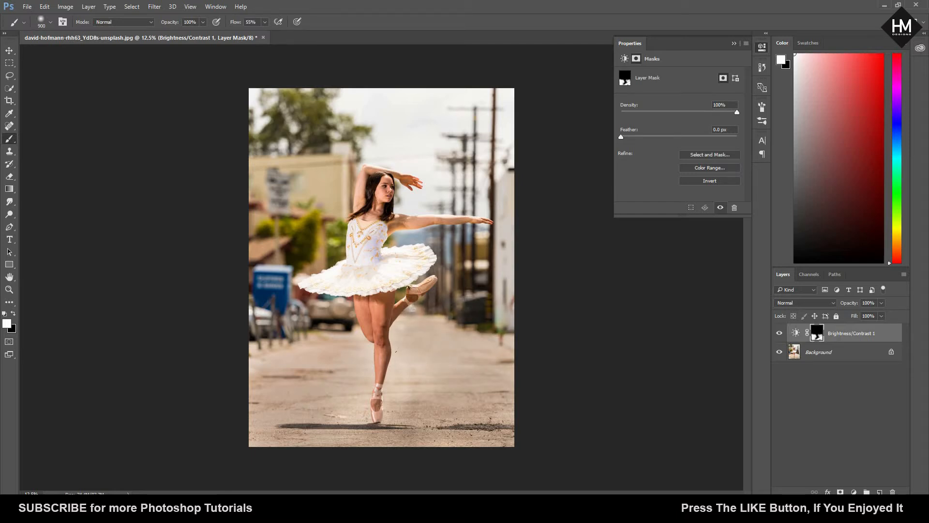
pyautogui.moveTo(394, 380)
pyautogui.mouseDown()
pyautogui.moveTo(417, 385)
pyautogui.moveTo(472, 289)
pyautogui.mouseUp()
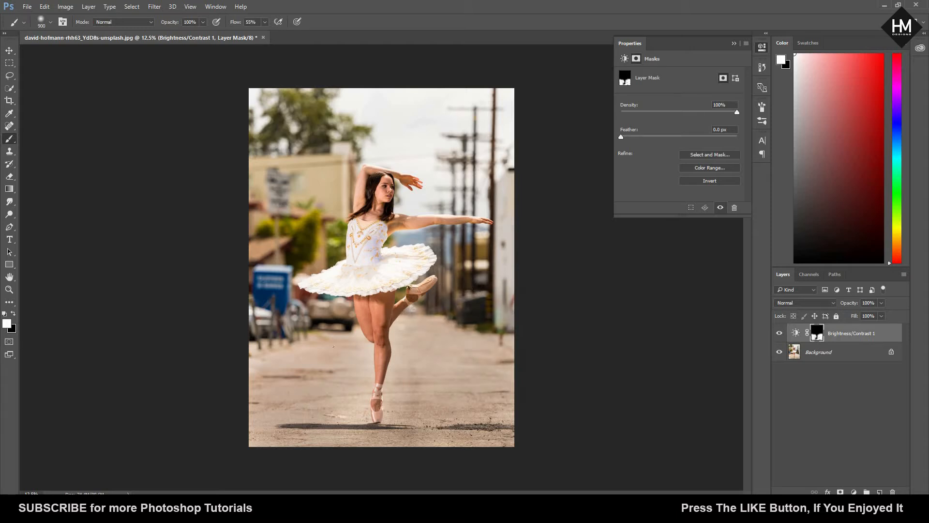
pyautogui.moveTo(322, 255); pyautogui.dragTo(354, 363)
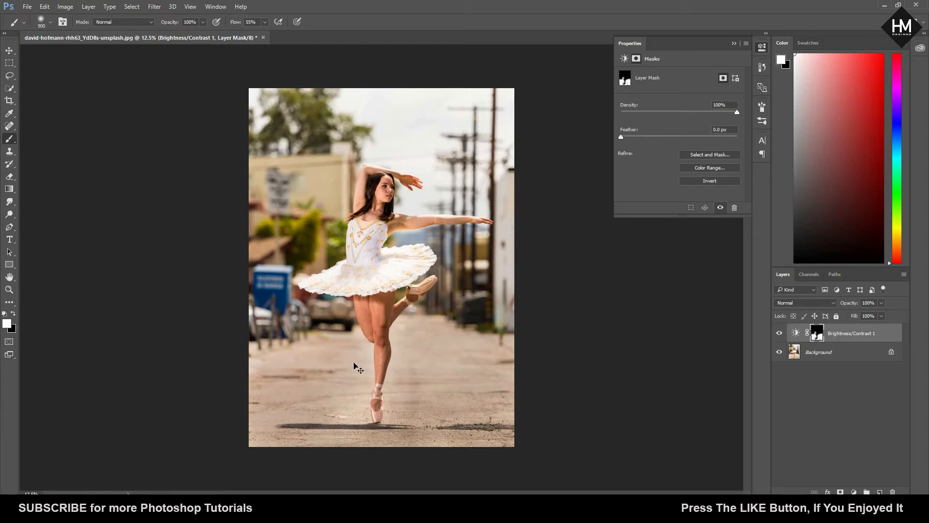
pyautogui.hotkey('ctrl', 'z')
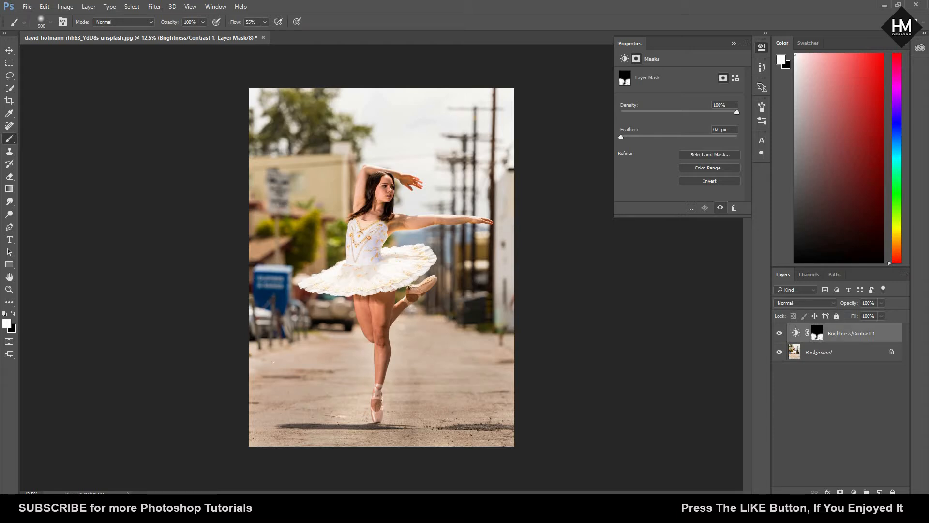
pyautogui.moveTo(294, 395)
pyautogui.mouseDown()
pyautogui.moveTo(265, 428)
pyautogui.moveTo(346, 417)
pyautogui.mouseUp()
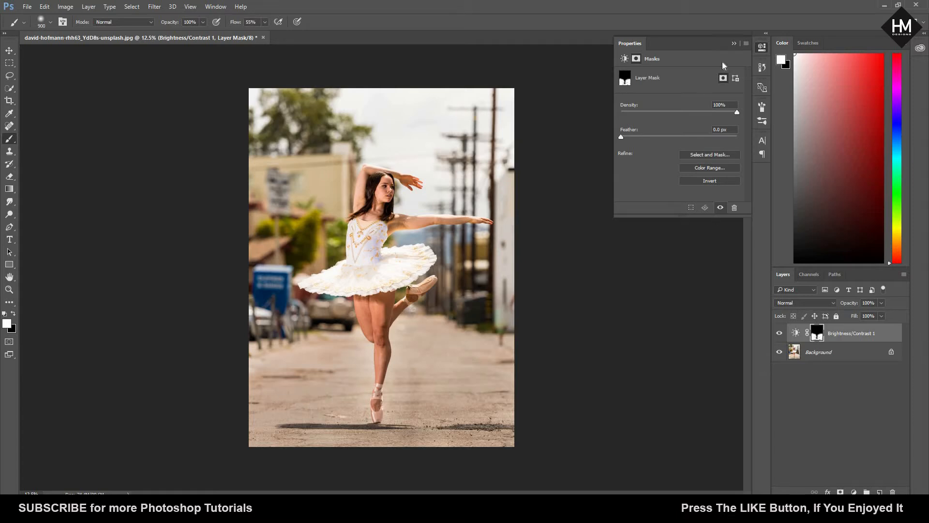
# Step: Merge the Brightness/Contrast adjustment layer with the Background layer
pyautogui.click(733, 43)
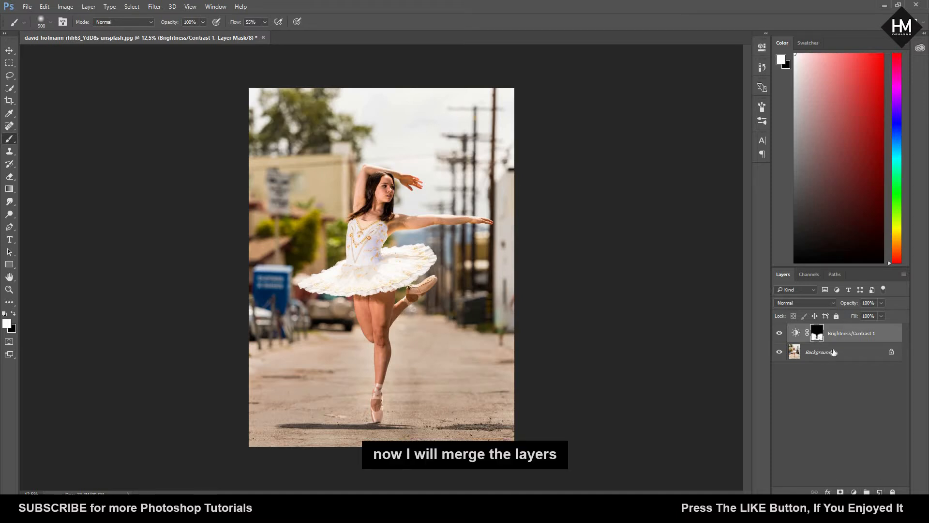
pyautogui.hotkey('ctrl', 'e')
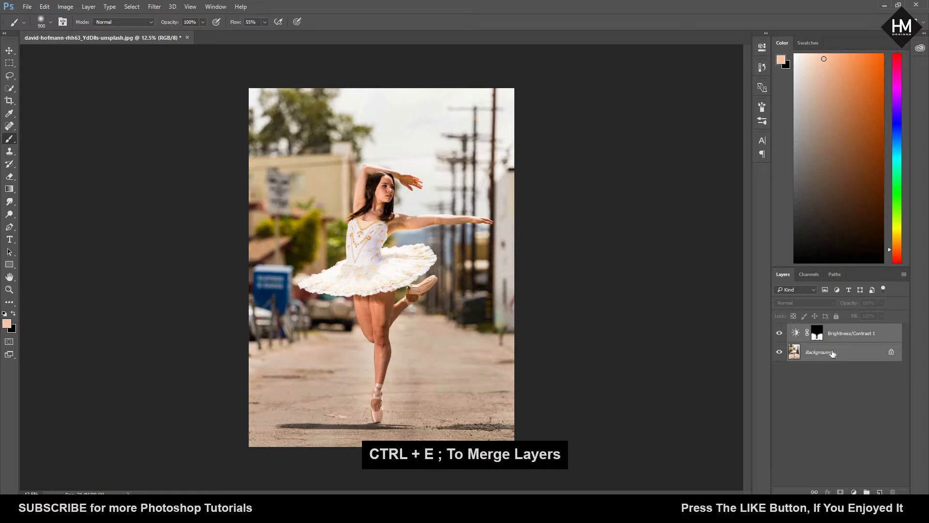
pyautogui.hotkey('ctrl', 'e')
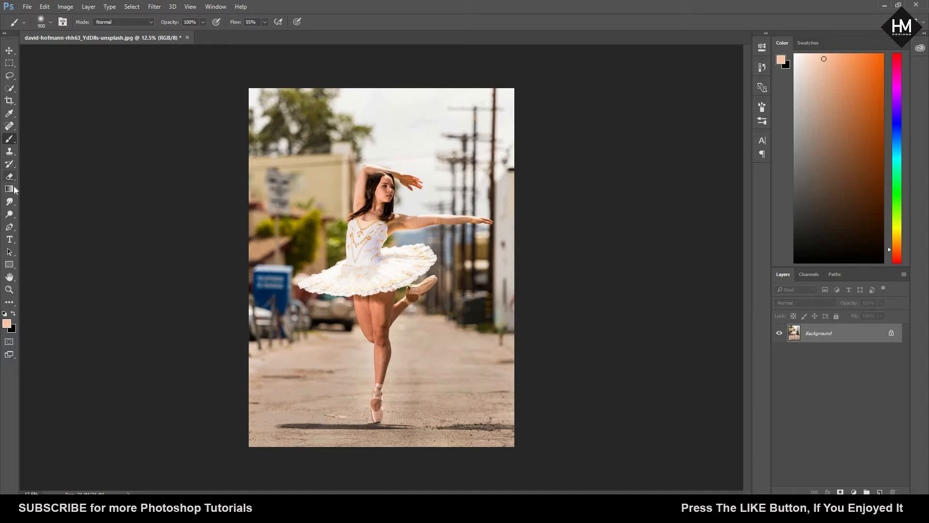
# Step: Start a Pen tool path at the standing shoe's toe tip and trace its right side up to the ankle ribbons
pyautogui.press('p')
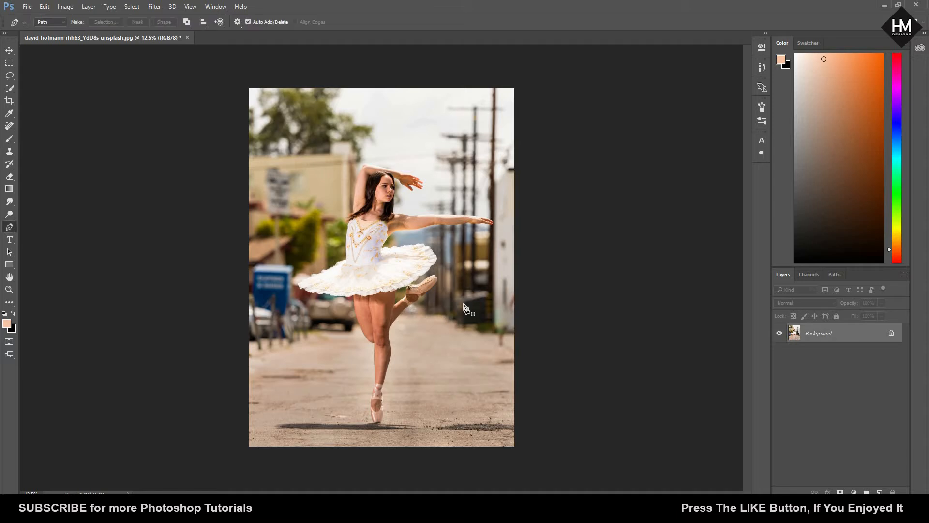
pyautogui.hotkey('ctrl', '+')
pyautogui.hotkey('ctrl', '+')
pyautogui.hotkey('ctrl', '+')
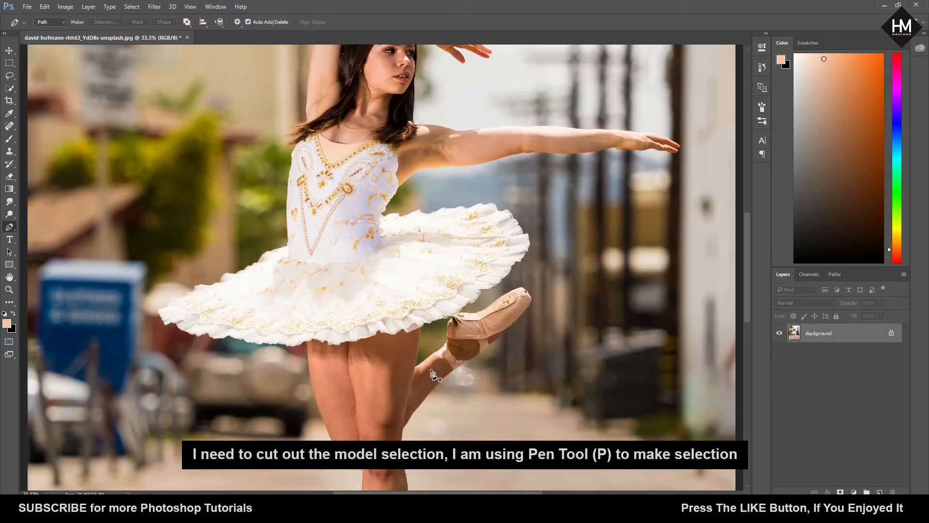
pyautogui.scroll(-5, 462, 280)
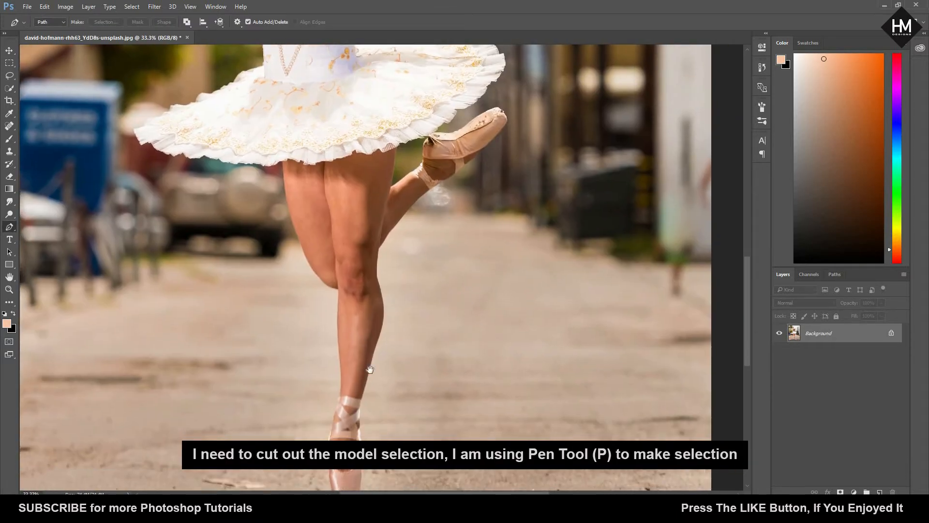
pyautogui.scroll(-3, 370, 369)
pyautogui.click(324, 400)
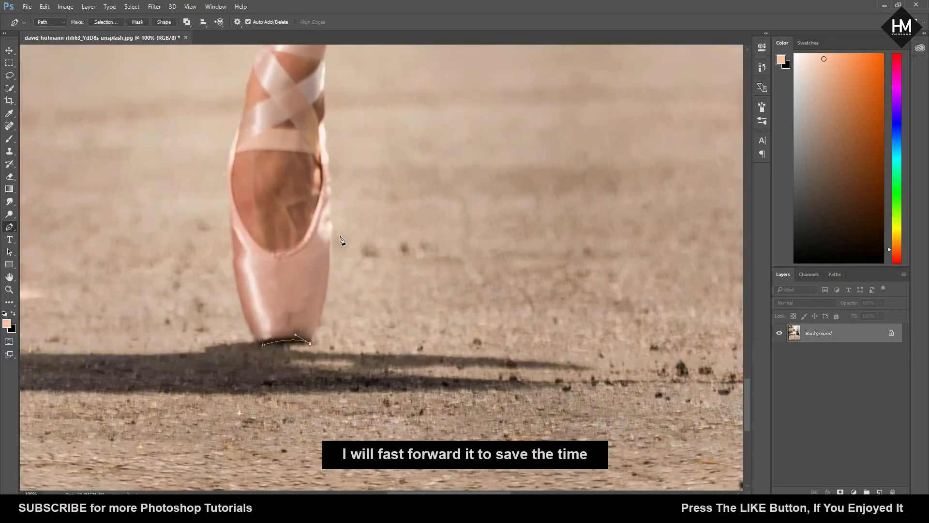
pyautogui.moveTo(331, 235); pyautogui.dragTo(337, 255)
pyautogui.keyDown('alt'); pyautogui.click(332, 207); pyautogui.keyUp('alt')
pyautogui.moveTo(333, 179); pyautogui.dragTo(330, 163)
pyautogui.moveTo(334, 178); pyautogui.dragTo(237, 365)
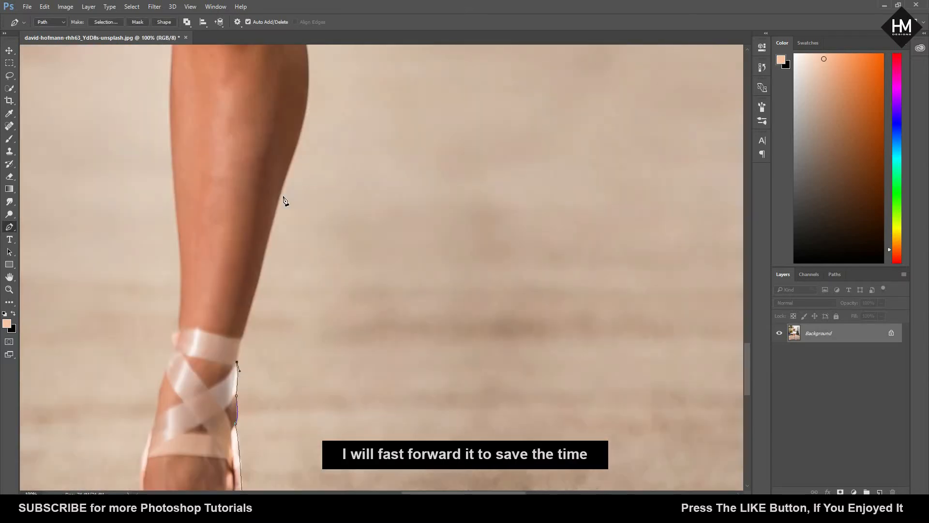
# Step: Continue the path up the right edge of the standing leg, past the knee, to the start of the raised leg
pyautogui.moveTo(283, 195); pyautogui.dragTo(288, 164)
pyautogui.moveTo(305, 200); pyautogui.dragTo(260, 87)
pyautogui.keyDown('alt'); pyautogui.click(305, 201); pyautogui.keyUp('alt')
pyautogui.moveTo(237, 192); pyautogui.dragTo(162, 267)
pyautogui.keyDown('alt'); pyautogui.click(238, 192); pyautogui.keyUp('alt')
pyautogui.moveTo(154, 229); pyautogui.dragTo(161, 219)
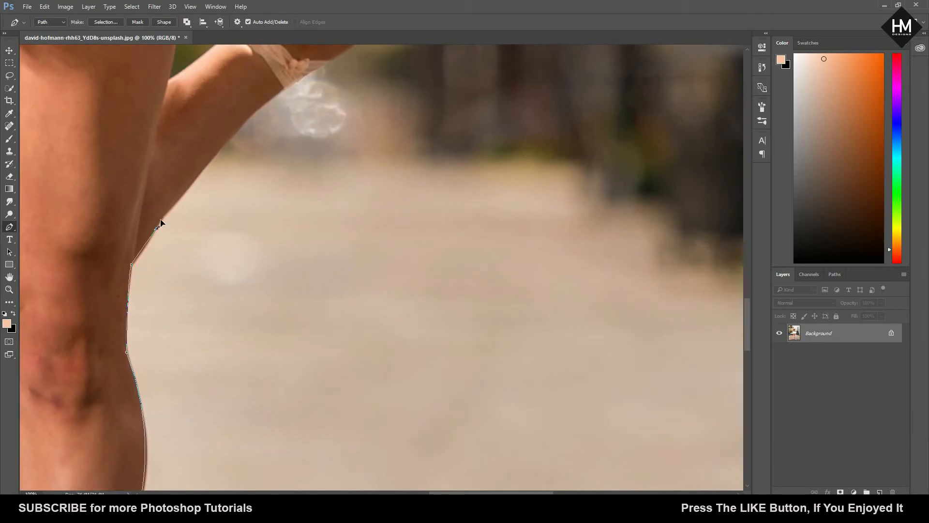
pyautogui.keyDown('alt'); pyautogui.click(154, 230); pyautogui.keyUp('alt')
# Step: Extend the path along the lower edge of the raised calf to the ankle ribbon
pyautogui.moveTo(279, 91); pyautogui.dragTo(300, 88)
pyautogui.keyDown('alt'); pyautogui.click(279, 91); pyautogui.keyUp('alt')
pyautogui.moveTo(197, 238); pyautogui.dragTo(83, 444)
pyautogui.moveTo(211, 269); pyautogui.dragTo(219, 265)
pyautogui.moveTo(213, 316); pyautogui.dragTo(384, 202)
pyautogui.keyDown('alt'); pyautogui.click(338, 181); pyautogui.keyUp('alt')
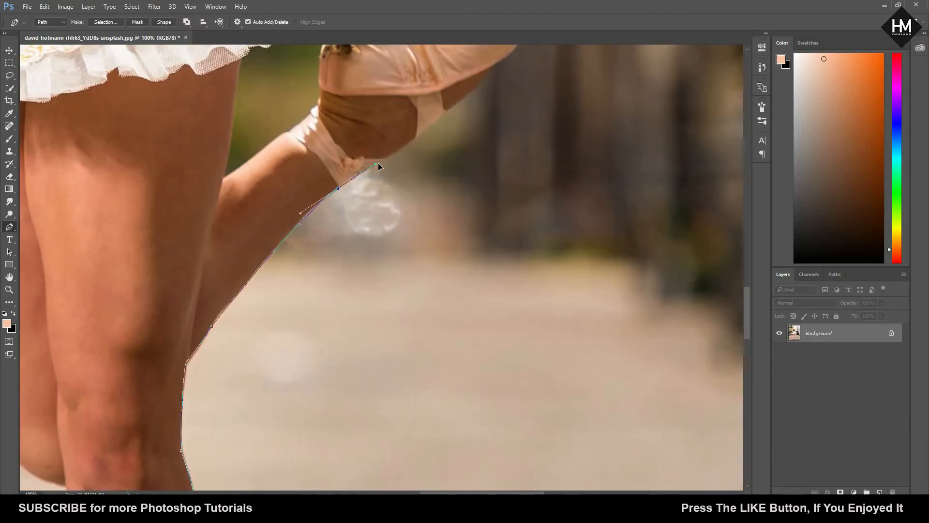
# Step: Trace the path along the underside of the raised foot and around the shoe's toe tip
pyautogui.moveTo(385, 152); pyautogui.dragTo(396, 147)
pyautogui.moveTo(415, 144); pyautogui.dragTo(311, 214)
pyautogui.moveTo(381, 131); pyautogui.dragTo(344, 272)
pyautogui.keyDown('alt'); pyautogui.click(380, 131); pyautogui.keyUp('alt')
pyautogui.moveTo(399, 186); pyautogui.dragTo(424, 132)
pyautogui.keyDown('alt'); pyautogui.click(400, 187); pyautogui.keyUp('alt')
pyautogui.moveTo(368, 169); pyautogui.dragTo(465, 158)
pyautogui.moveTo(463, 137); pyautogui.dragTo(441, 139)
pyautogui.keyDown('alt'); pyautogui.click(463, 137); pyautogui.keyUp('alt')
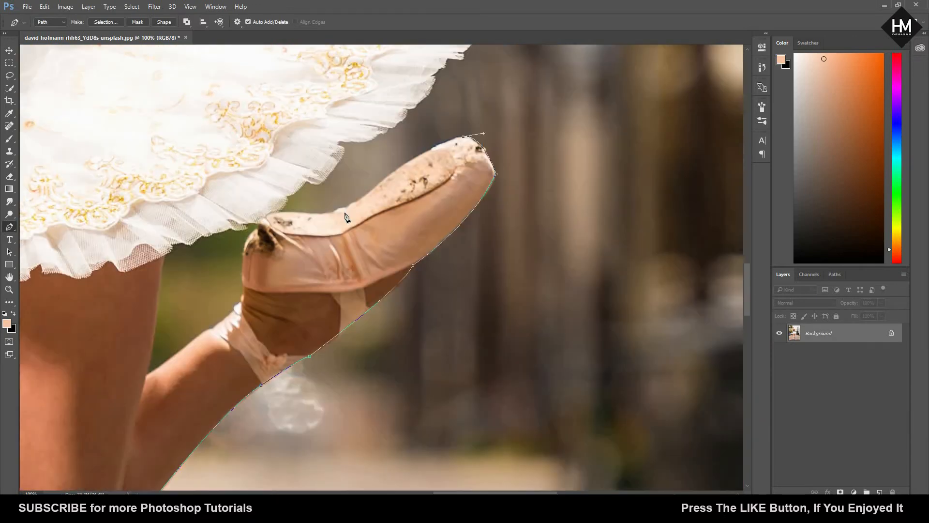
# Step: Trace back along the raised shoe's upper edge and continue the path onto the tutu hem beside it
pyautogui.moveTo(359, 200); pyautogui.dragTo(341, 211)
pyautogui.keyDown('alt'); pyautogui.click(358, 201); pyautogui.keyUp('alt')
pyautogui.moveTo(331, 212); pyautogui.dragTo(326, 218)
pyautogui.moveTo(343, 142); pyautogui.dragTo(351, 143)
pyautogui.moveTo(372, 147); pyautogui.dragTo(250, 245)
pyautogui.moveTo(246, 239); pyautogui.dragTo(538, 345)
pyautogui.keyDown('alt'); pyautogui.click(246, 238); pyautogui.keyUp('alt')
pyautogui.hotkey('ctrl', '+')
pyautogui.hotkey('ctrl', '+')
pyautogui.moveTo(293, 272); pyautogui.dragTo(290, 265)
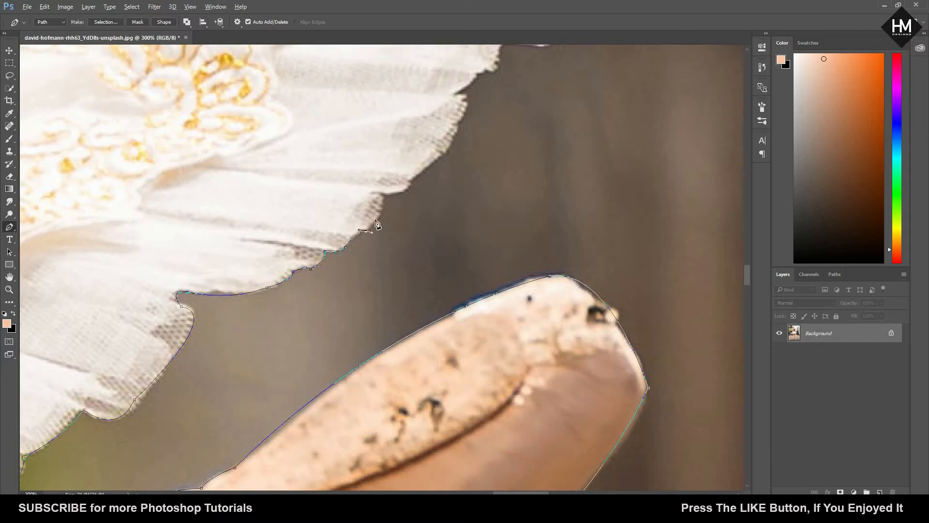
# Step: Follow the lower right hem of the tutu with the path, matching each frill above the raised shoe
pyautogui.moveTo(382, 195); pyautogui.dragTo(382, 181)
pyautogui.keyDown('alt'); pyautogui.click(383, 195); pyautogui.keyUp('alt')
pyautogui.moveTo(411, 181); pyautogui.dragTo(315, 261)
pyautogui.moveTo(363, 201); pyautogui.dragTo(282, 256)
pyautogui.moveTo(302, 236); pyautogui.dragTo(305, 228)
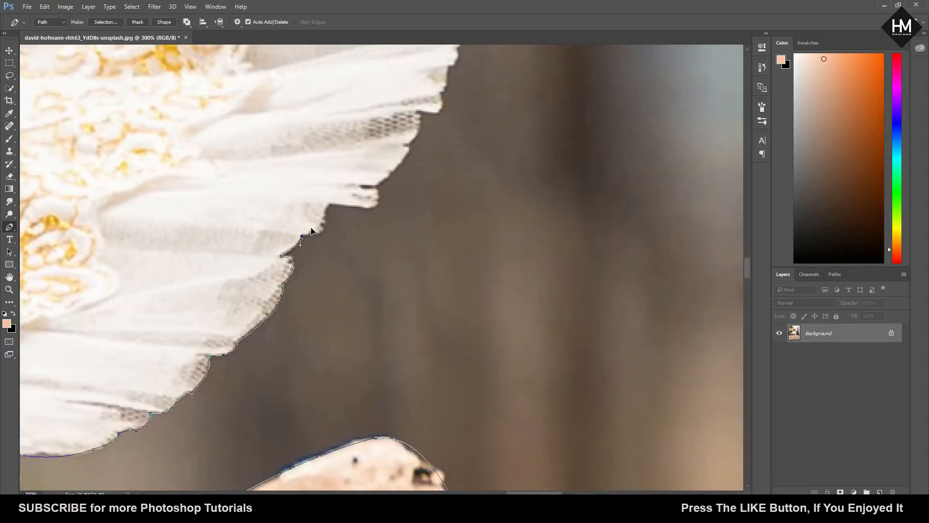
pyautogui.click(376, 186)
pyautogui.moveTo(409, 146); pyautogui.dragTo(339, 247)
pyautogui.moveTo(347, 213); pyautogui.dragTo(362, 170)
pyautogui.moveTo(371, 193); pyautogui.dragTo(284, 288)
# Step: Carry the path around the tutu's outermost right edge, frill by frill
pyautogui.moveTo(301, 247); pyautogui.dragTo(301, 238)
pyautogui.moveTo(290, 193); pyautogui.dragTo(313, 241)
pyautogui.keyDown('alt'); pyautogui.click(351, 231); pyautogui.keyUp('alt')
pyautogui.keyDown('alt'); pyautogui.click(321, 236); pyautogui.keyUp('alt')
pyautogui.moveTo(300, 184); pyautogui.dragTo(399, 257)
pyautogui.keyDown('alt'); pyautogui.click(378, 209); pyautogui.keyUp('alt')
pyautogui.moveTo(346, 178); pyautogui.dragTo(395, 288)
# Step: Trace the scalloped frills on the tutu's upper right curve
pyautogui.moveTo(387, 284); pyautogui.dragTo(372, 296)
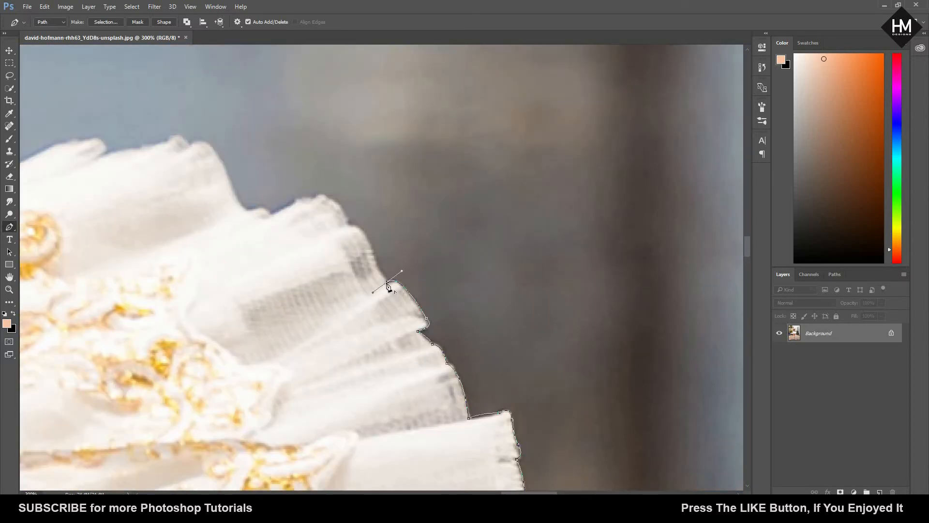
pyautogui.keyDown('alt'); pyautogui.click(387, 284); pyautogui.keyUp('alt')
pyautogui.moveTo(376, 260); pyautogui.dragTo(329, 231)
pyautogui.keyDown('alt'); pyautogui.click(347, 227); pyautogui.keyUp('alt')
pyautogui.moveTo(315, 198); pyautogui.dragTo(426, 264)
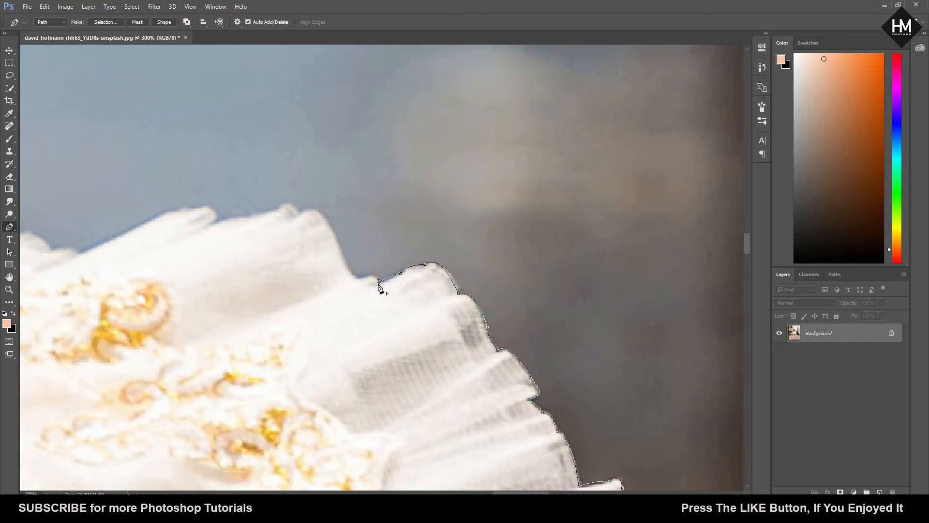
pyautogui.keyDown('alt'); pyautogui.click(379, 282); pyautogui.keyUp('alt')
pyautogui.moveTo(360, 277); pyautogui.dragTo(350, 280)
pyautogui.moveTo(325, 227); pyautogui.dragTo(374, 263)
# Step: Continue the path over the rounded frills at the top of the tutu's right side
pyautogui.moveTo(365, 250); pyautogui.dragTo(314, 257)
pyautogui.moveTo(308, 261); pyautogui.dragTo(116, 295)
pyautogui.keyDown('alt'); pyautogui.click(308, 260); pyautogui.keyUp('alt')
pyautogui.click(167, 296)
pyautogui.keyDown('alt'); pyautogui.click(141, 289); pyautogui.keyUp('alt')
pyautogui.moveTo(46, 288); pyautogui.dragTo(372, 309)
# Step: Trace the tutu's upper rim inward toward the bodice
pyautogui.keyDown('alt'); pyautogui.click(439, 289); pyautogui.keyUp('alt')
pyautogui.click(416, 300)
pyautogui.click(335, 301)
pyautogui.moveTo(286, 305); pyautogui.dragTo(191, 356)
pyautogui.click(255, 326)
pyautogui.keyDown('alt'); pyautogui.click(230, 334); pyautogui.keyUp('alt')
pyautogui.moveTo(319, 369); pyautogui.dragTo(501, 360)
pyautogui.moveTo(291, 319); pyautogui.dragTo(255, 294)
pyautogui.moveTo(264, 306); pyautogui.dragTo(234, 327)
pyautogui.moveTo(311, 355); pyautogui.dragTo(519, 300)
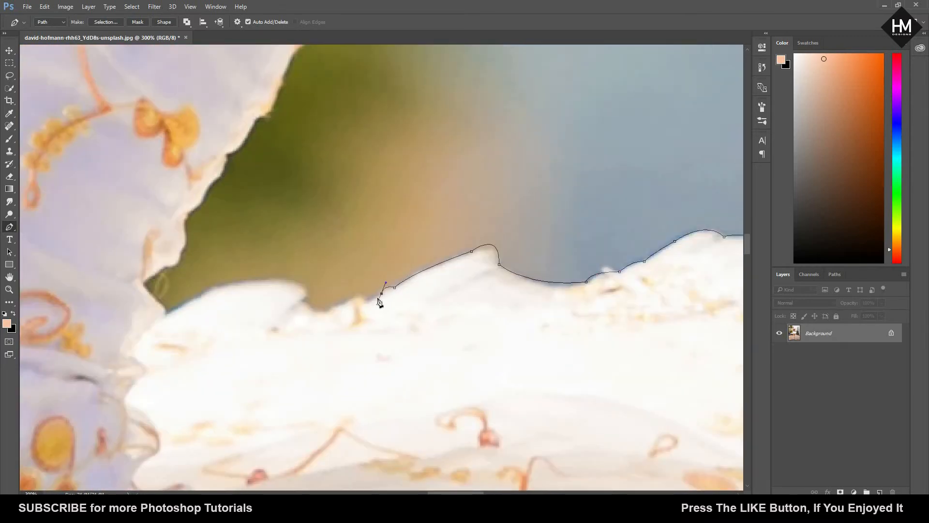
# Step: Trace the last frill of the tutu's upper rim into the corner where it meets the bodice
pyautogui.moveTo(300, 300); pyautogui.dragTo(293, 291)
pyautogui.moveTo(284, 281); pyautogui.dragTo(255, 276)
pyautogui.moveTo(176, 316); pyautogui.dragTo(316, 353)
pyautogui.moveTo(343, 275); pyautogui.dragTo(326, 265)
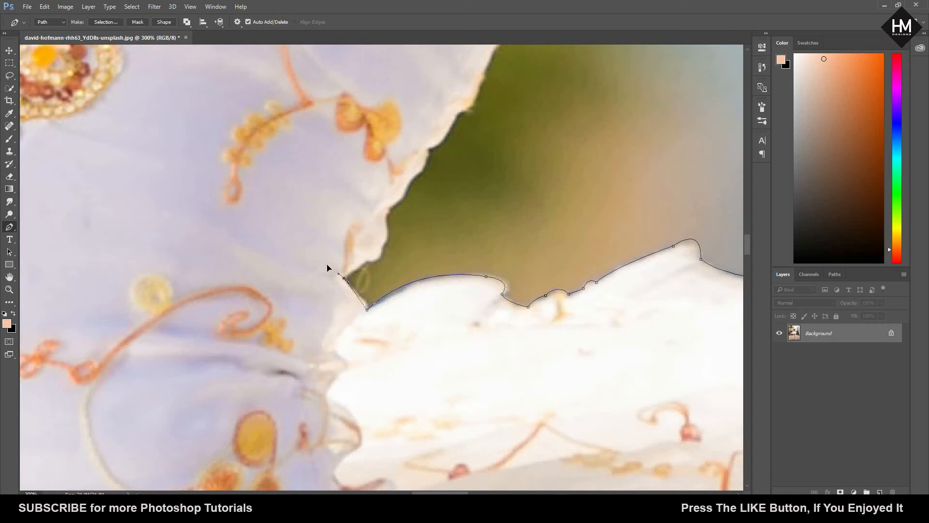
# Step: Run the path up the bodice's wavy right edge from the waist toward the armpit
pyautogui.click(366, 257)
pyautogui.moveTo(380, 248); pyautogui.dragTo(382, 235)
pyautogui.moveTo(389, 239); pyautogui.dragTo(327, 304)
pyautogui.moveTo(356, 266); pyautogui.dragTo(317, 320)
pyautogui.keyDown('alt'); pyautogui.click(305, 305); pyautogui.keyUp('alt')
pyautogui.moveTo(305, 306); pyautogui.dragTo(327, 257)
pyautogui.keyDown('alt'); pyautogui.click(318, 291); pyautogui.keyUp('alt')
pyautogui.moveTo(362, 217); pyautogui.dragTo(362, 300)
pyautogui.moveTo(367, 305); pyautogui.dragTo(379, 305)
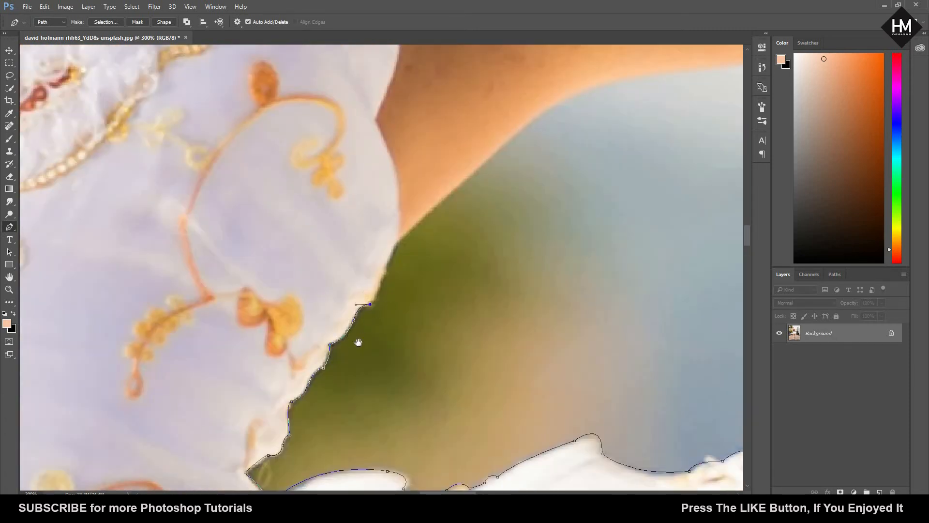
# Step: Trace the path around the armpit and onto the underside of the outstretched upper arm
pyautogui.moveTo(356, 342); pyautogui.dragTo(326, 408)
pyautogui.moveTo(364, 312); pyautogui.dragTo(367, 290)
pyautogui.moveTo(526, 171); pyautogui.dragTo(387, 203)
pyautogui.moveTo(437, 220); pyautogui.dragTo(271, 256)
pyautogui.moveTo(270, 256); pyautogui.dragTo(352, 260)
pyautogui.moveTo(400, 242); pyautogui.dragTo(280, 278)
pyautogui.moveTo(280, 278); pyautogui.dragTo(302, 271)
pyautogui.moveTo(417, 266); pyautogui.dragTo(288, 279)
pyautogui.hotkey('ctrl', '-')
pyautogui.hotkey('ctrl', '-')
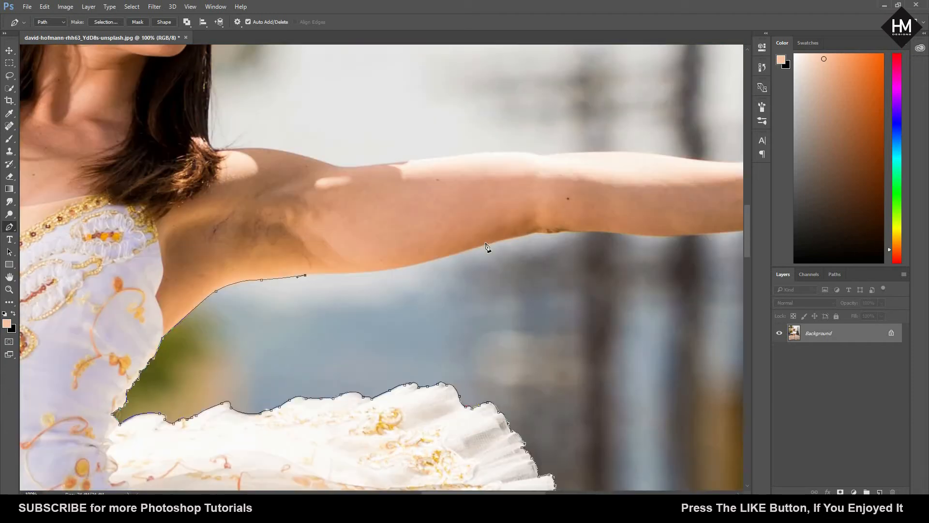
# Step: Extend the path along the underside of the outstretched arm, past the elbow, to the wrist
pyautogui.moveTo(486, 244); pyautogui.dragTo(343, 290)
pyautogui.keyDown('alt'); pyautogui.click(486, 244); pyautogui.keyUp('alt')
pyautogui.click(379, 282)
pyautogui.moveTo(409, 278); pyautogui.dragTo(426, 271)
pyautogui.moveTo(464, 283); pyautogui.dragTo(342, 259)
pyautogui.moveTo(347, 258); pyautogui.dragTo(353, 258)
pyautogui.moveTo(518, 241); pyautogui.dragTo(567, 215)
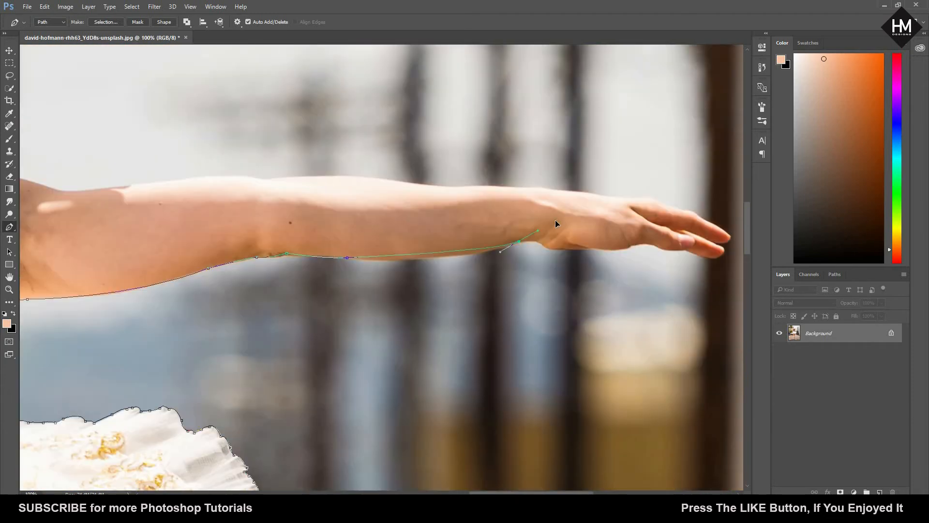
pyautogui.keyDown('alt'); pyautogui.click(519, 242); pyautogui.keyUp('alt')
# Step: Trace the underside of the outstretched hand from the wrist along the palm to the fingers
pyautogui.moveTo(403, 288); pyautogui.dragTo(277, 313)
pyautogui.hotkey('ctrl', '+')
pyautogui.click(441, 265)
pyautogui.click(454, 274)
pyautogui.moveTo(495, 281); pyautogui.dragTo(348, 301)
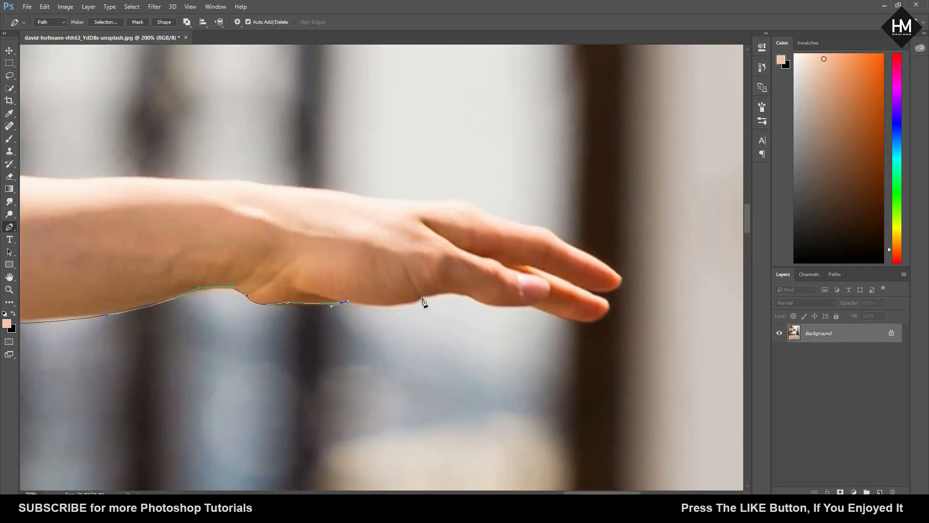
pyautogui.moveTo(421, 296); pyautogui.dragTo(450, 279)
pyautogui.click(475, 298)
pyautogui.keyDown('alt'); pyautogui.click(531, 306); pyautogui.keyUp('alt')
# Step: Carry the path around the two outermost fingertips and back along the top finger to its knuckle
pyautogui.moveTo(600, 310); pyautogui.dragTo(445, 289)
pyautogui.moveTo(455, 289); pyautogui.dragTo(477, 241)
pyautogui.keyDown('alt'); pyautogui.click(455, 289); pyautogui.keyUp('alt')
pyautogui.keyDown('alt'); pyautogui.click(438, 274); pyautogui.keyUp('alt')
pyautogui.keyDown('alt'); pyautogui.click(469, 259); pyautogui.keyUp('alt')
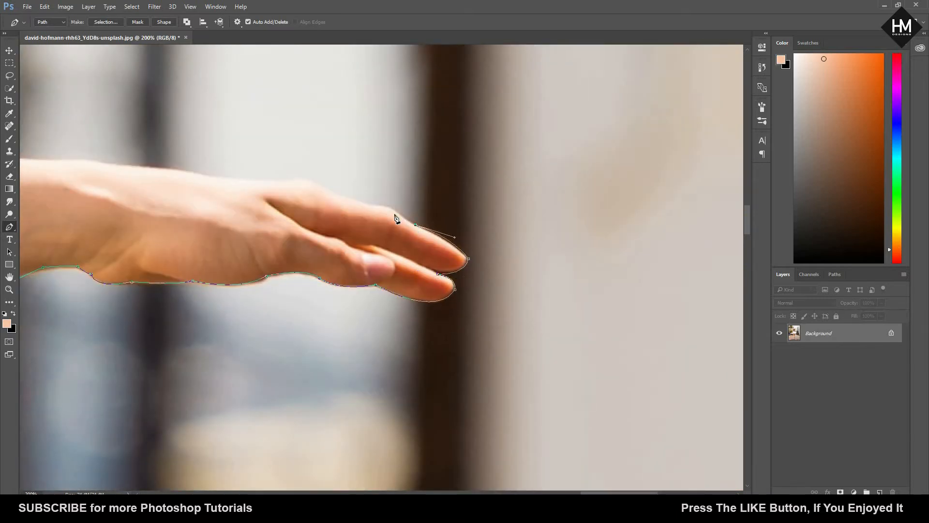
pyautogui.hotkey('ctrl', '+')
pyautogui.keyDown('alt'); pyautogui.click(394, 178); pyautogui.keyUp('alt')
# Step: Trace the upper edge of the outstretched hand from the knuckles back to the wrist
pyautogui.moveTo(277, 139); pyautogui.dragTo(258, 119)
pyautogui.moveTo(293, 177); pyautogui.dragTo(623, 293)
pyautogui.moveTo(573, 252); pyautogui.dragTo(559, 258)
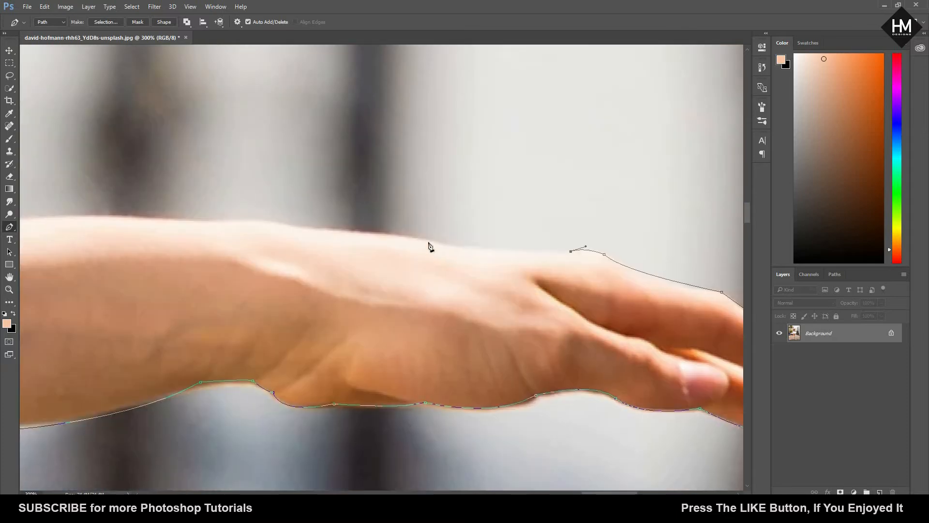
pyautogui.moveTo(411, 236); pyautogui.dragTo(365, 221)
pyautogui.moveTo(522, 269); pyautogui.dragTo(512, 263)
# Step: Trace the upper edge of the outstretched forearm from the wrist back to the elbow
pyautogui.hotkey('ctrl', '-')
pyautogui.hotkey('ctrl', '-')
pyautogui.moveTo(380, 266); pyautogui.dragTo(372, 265)
pyautogui.moveTo(270, 259); pyautogui.dragTo(246, 252)
pyautogui.keyDown('alt'); pyautogui.click(269, 260); pyautogui.keyUp('alt')
pyautogui.moveTo(148, 262); pyautogui.dragTo(119, 272)
pyautogui.keyDown('alt'); pyautogui.click(147, 262); pyautogui.keyUp('alt')
pyautogui.moveTo(148, 264); pyautogui.dragTo(439, 346)
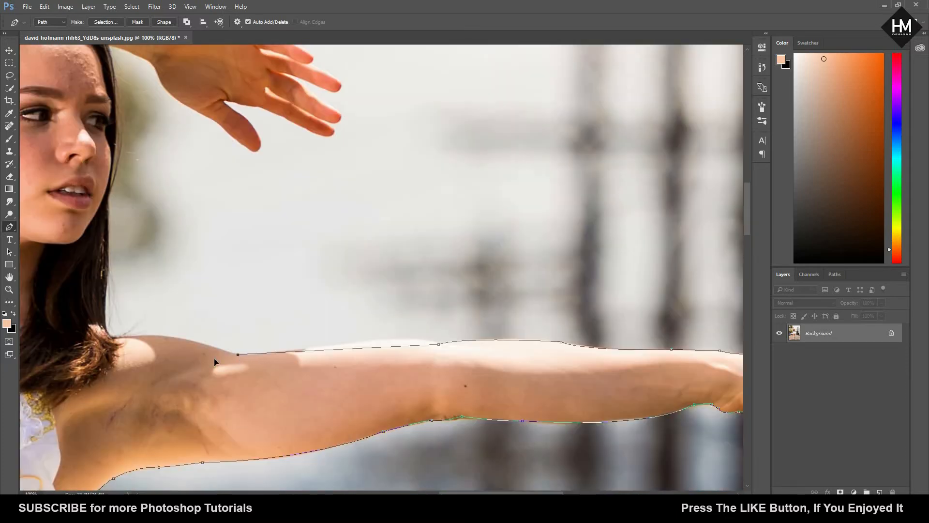
# Step: Continue the path along the top of the outstretched upper arm to the shoulder beside the hair
pyautogui.moveTo(305, 349); pyautogui.dragTo(406, 373)
pyautogui.keyDown('alt'); pyautogui.click(305, 349); pyautogui.keyUp('alt')
pyautogui.keyDown('alt'); pyautogui.click(223, 350); pyautogui.keyUp('alt')
pyautogui.moveTo(295, 359); pyautogui.dragTo(241, 367)
# Step: Trace the outer edge of the hair from the shoulder, past the face, up to the underside of the raised forearm
pyautogui.hotkey('ctrl', '+')
pyautogui.hotkey('ctrl', '+')
pyautogui.moveTo(156, 271); pyautogui.dragTo(225, 369)
pyautogui.moveTo(226, 155); pyautogui.dragTo(243, 196)
pyautogui.keyDown('alt'); pyautogui.click(226, 155); pyautogui.keyUp('alt')
pyautogui.moveTo(242, 107); pyautogui.dragTo(263, 411)
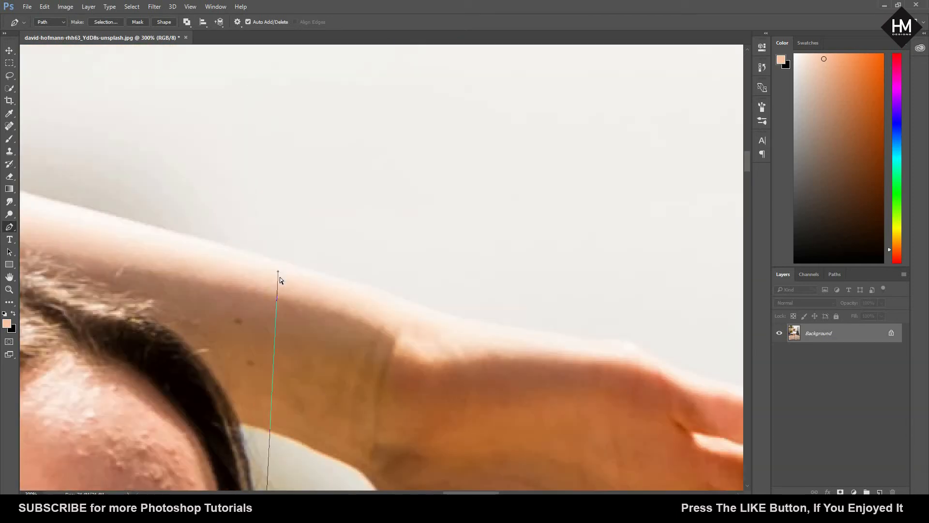
pyautogui.hotkey('ctrl', '-')
pyautogui.moveTo(308, 187); pyautogui.dragTo(284, 129)
pyautogui.keyDown('alt'); pyautogui.click(308, 186); pyautogui.keyUp('alt')
pyautogui.moveTo(303, 119); pyautogui.dragTo(317, 249)
pyautogui.moveTo(307, 205); pyautogui.dragTo(297, 185)
pyautogui.keyDown('alt'); pyautogui.click(307, 205); pyautogui.keyUp('alt')
# Step: Trace the underside of the raised forearm past the wrist to the base of the thumb
pyautogui.moveTo(396, 248); pyautogui.dragTo(300, 207)
pyautogui.keyDown('alt'); pyautogui.click(397, 249); pyautogui.keyUp('alt')
pyautogui.keyDown('alt'); pyautogui.click(419, 291); pyautogui.keyUp('alt')
pyautogui.moveTo(397, 268); pyautogui.dragTo(435, 280)
pyautogui.keyDown('alt'); pyautogui.click(398, 269); pyautogui.keyUp('alt')
# Step: Carry the path around the raised hand's thumb tip, back to its crotch and on toward the lowest finger
pyautogui.moveTo(458, 320); pyautogui.dragTo(485, 276)
pyautogui.keyDown('alt'); pyautogui.click(458, 320); pyautogui.keyUp('alt')
pyautogui.keyDown('alt'); pyautogui.click(473, 329); pyautogui.keyUp('alt')
pyautogui.keyDown('alt'); pyautogui.click(486, 305); pyautogui.keyUp('alt')
pyautogui.moveTo(451, 259); pyautogui.dragTo(437, 253)
pyautogui.click(479, 241)
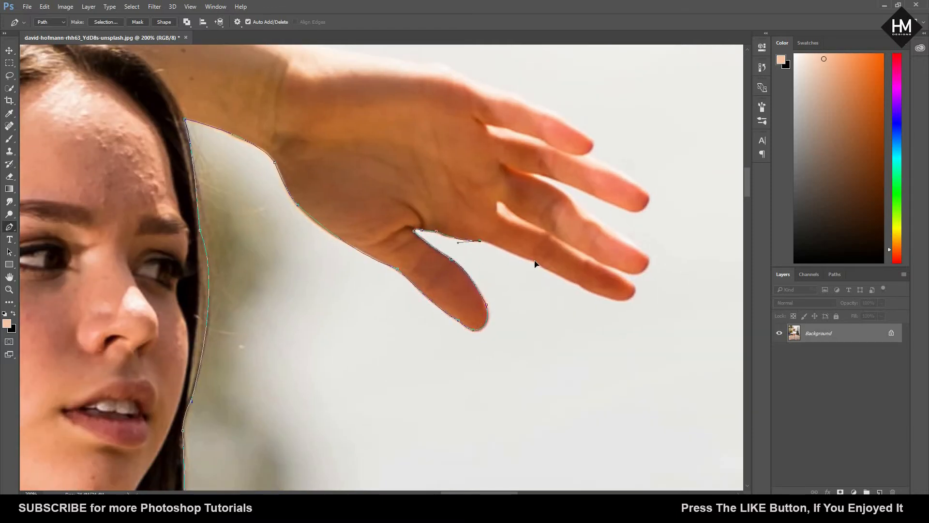
# Step: Trace the underside of the raised hand's lowest finger out to its tip
pyautogui.click(534, 261)
pyautogui.click(579, 283)
pyautogui.moveTo(634, 295); pyautogui.dragTo(650, 288)
pyautogui.moveTo(589, 261); pyautogui.dragTo(420, 308)
pyautogui.keyDown('alt'); pyautogui.click(589, 261); pyautogui.keyUp('alt')
pyautogui.scroll(2, 547, 238)
pyautogui.moveTo(327, 278); pyautogui.dragTo(347, 263)
pyautogui.keyDown('alt'); pyautogui.click(327, 278); pyautogui.keyUp('alt')
pyautogui.moveTo(434, 317); pyautogui.dragTo(514, 369)
pyautogui.keyDown('alt'); pyautogui.click(435, 316); pyautogui.keyUp('alt')
pyautogui.moveTo(613, 398); pyautogui.dragTo(637, 383)
# Step: Try to trace the upper edge of the lowest finger back into the gap below the second finger
pyautogui.moveTo(620, 361); pyautogui.dragTo(591, 345)
pyautogui.keyDown('alt'); pyautogui.click(620, 361); pyautogui.keyUp('alt')
pyautogui.moveTo(536, 311); pyautogui.dragTo(474, 285)
pyautogui.keyDown('alt'); pyautogui.click(500, 290); pyautogui.keyUp('alt')
pyautogui.moveTo(391, 204); pyautogui.dragTo(311, 185)
pyautogui.keyDown('alt'); pyautogui.click(392, 204); pyautogui.keyUp('alt')
# Step: Try to bring the path out of the gap along the underside of the second finger toward its tip
pyautogui.moveTo(421, 203); pyautogui.dragTo(443, 206)
pyautogui.keyDown('alt'); pyautogui.click(421, 202); pyautogui.keyUp('alt')
pyautogui.click(519, 242)
pyautogui.moveTo(620, 268); pyautogui.dragTo(585, 218)
pyautogui.keyDown('alt'); pyautogui.click(621, 268); pyautogui.keyUp('alt')
pyautogui.keyDown('alt'); pyautogui.click(617, 233); pyautogui.keyUp('alt')
pyautogui.hotkey('ctrl', '-')
pyautogui.hotkey('ctrl', 'z')
# Step: Try to round the second fingertip and start its upper edge, then undo the latest path points
pyautogui.moveTo(476, 188); pyautogui.dragTo(424, 181)
pyautogui.keyDown('alt'); pyautogui.click(476, 188); pyautogui.keyUp('alt')
pyautogui.moveTo(480, 164); pyautogui.dragTo(458, 156)
pyautogui.keyDown('alt'); pyautogui.click(480, 163); pyautogui.keyUp('alt')
pyautogui.moveTo(451, 179)
pyautogui.mouseDown()
pyautogui.moveTo(502, 272)
pyautogui.moveTo(439, 186)
pyautogui.mouseUp()
pyautogui.hotkey('ctrl', 'alt', 'z')
pyautogui.hotkey('ctrl', 'alt', 'z')
pyautogui.hotkey('ctrl', 'alt', 'z')
pyautogui.hotkey('ctrl', 'alt', 'z')
pyautogui.hotkey('ctrl', 'alt', 'z')
pyautogui.hotkey('ctrl', 'alt', 'z')
pyautogui.hotkey('ctrl', 'alt', 'z')
pyautogui.hotkey('ctrl', 'alt', 'z')
pyautogui.hotkey('ctrl', 'alt', 'z')
pyautogui.hotkey('ctrl', 'alt', 'z')
pyautogui.hotkey('ctrl', 'alt', 'z')
pyautogui.hotkey('ctrl', 'alt', 'z')
pyautogui.hotkey('ctrl', 'alt', 'z')
pyautogui.hotkey('ctrl', 'alt', 'z')
pyautogui.hotkey('ctrl', 'alt', 'z')
pyautogui.hotkey('ctrl', 'alt', 'z')
pyautogui.hotkey('ctrl', 'alt', 'z')
pyautogui.hotkey('ctrl', 'alt', 'z')
pyautogui.hotkey('ctrl', 'alt', 'z')
pyautogui.hotkey('ctrl', 'alt', 'z')
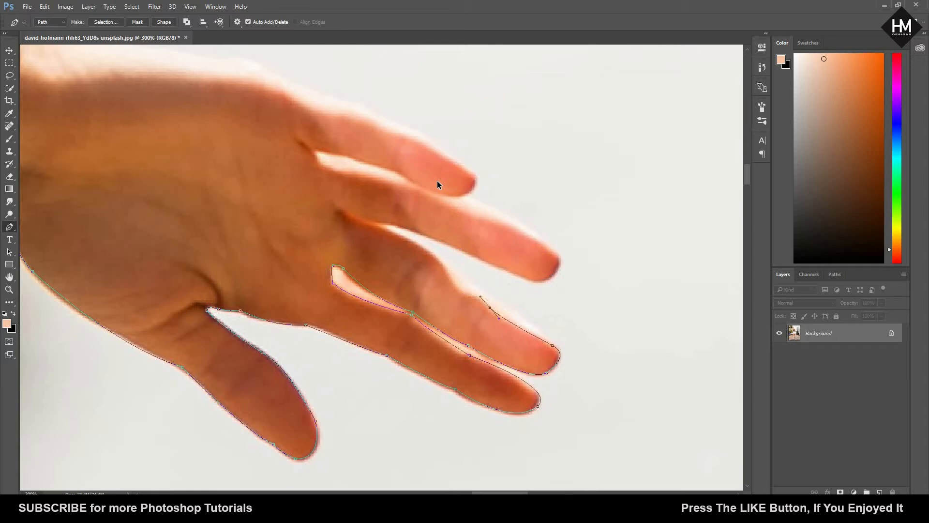
# Step: Connect the lowest fingertip directly to the second finger and carry the path around the second fingertip
pyautogui.hotkey('ctrl', '+')
pyautogui.hotkey('ctrl', '+')
pyautogui.moveTo(579, 388); pyautogui.dragTo(478, 268)
pyautogui.moveTo(526, 324); pyautogui.dragTo(494, 311)
pyautogui.keyDown('alt'); pyautogui.click(526, 325); pyautogui.keyUp('alt')
pyautogui.moveTo(579, 279); pyautogui.dragTo(557, 236)
pyautogui.keyDown('alt'); pyautogui.click(579, 279); pyautogui.keyUp('alt')
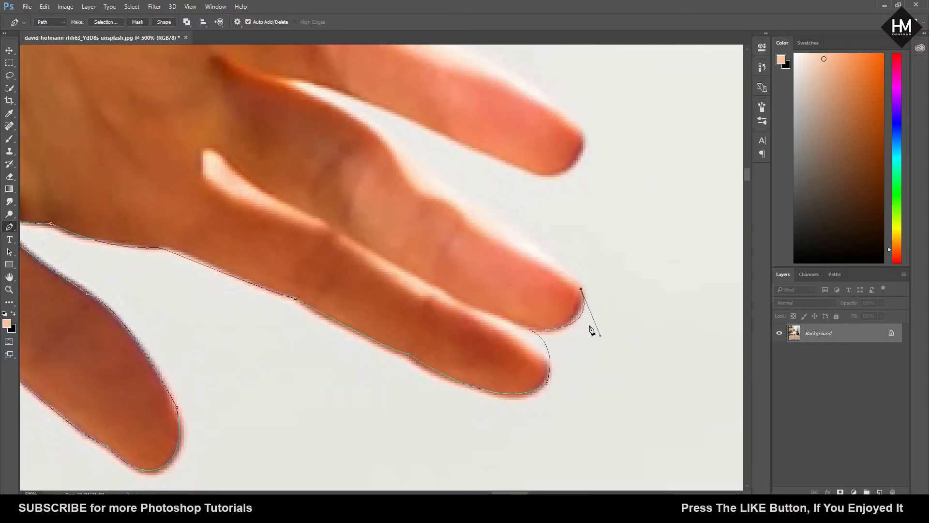
# Step: Try to extend the path from the second fingertip along that finger's upper edge
pyautogui.moveTo(591, 328); pyautogui.dragTo(652, 400)
pyautogui.moveTo(432, 196); pyautogui.dragTo(405, 190)
pyautogui.hotkey('ctrl', 'z')
pyautogui.moveTo(533, 272); pyautogui.dragTo(481, 239)
pyautogui.moveTo(558, 326); pyautogui.dragTo(607, 389)
pyautogui.hotkey('ctrl', '-')
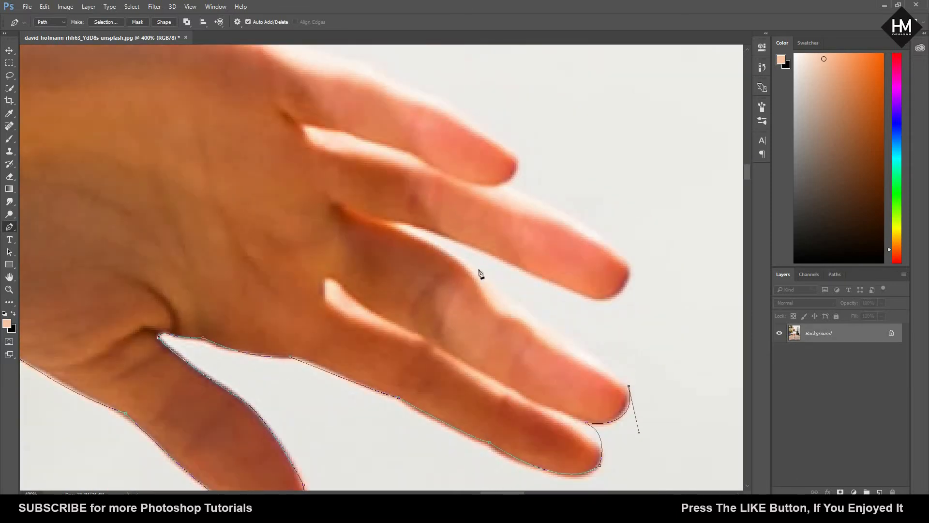
# Step: Trace the second finger's upper edge into the gap, then the third finger's underside and around its tip
pyautogui.click(470, 266)
pyautogui.click(391, 225)
pyautogui.click(550, 279)
pyautogui.moveTo(628, 280); pyautogui.dragTo(646, 236)
# Step: Carry the path around the topmost finger and along its upper edge to the back of the raised hand
pyautogui.moveTo(575, 214); pyautogui.dragTo(493, 292)
pyautogui.click(510, 182)
pyautogui.moveTo(495, 264); pyautogui.dragTo(635, 371)
pyautogui.moveTo(547, 309); pyautogui.dragTo(512, 301)
pyautogui.moveTo(467, 276); pyautogui.dragTo(439, 279)
pyautogui.moveTo(468, 275); pyautogui.dragTo(553, 351)
pyautogui.moveTo(436, 305); pyautogui.dragTo(417, 301)
pyautogui.moveTo(412, 302); pyautogui.dragTo(547, 349)
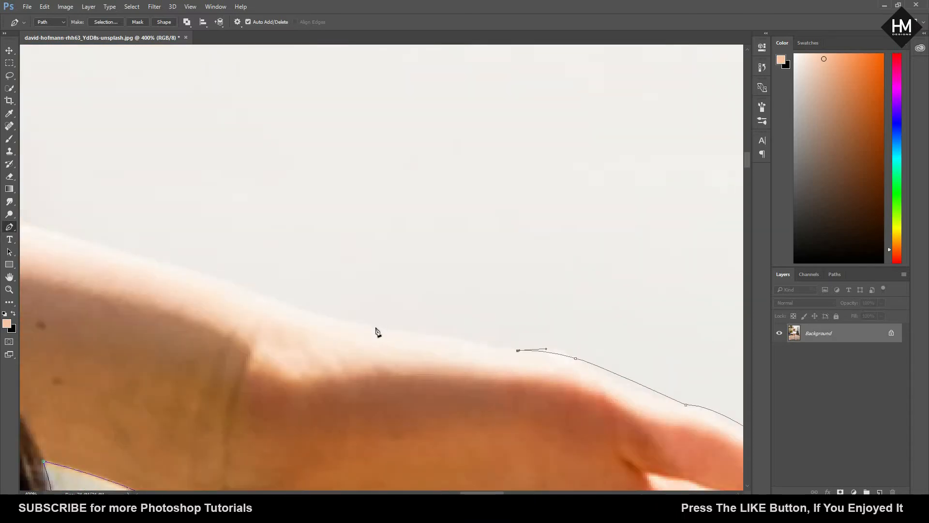
# Step: Trace the back of the raised hand to the wrist
pyautogui.moveTo(373, 326); pyautogui.dragTo(338, 325)
pyautogui.moveTo(339, 338); pyautogui.dragTo(515, 390)
pyautogui.moveTo(421, 340); pyautogui.dragTo(401, 319)
pyautogui.keyDown('alt'); pyautogui.click(421, 340); pyautogui.keyUp('alt')
# Step: Extend the path along the upper edge of the raised forearm from the wrist to near the elbow
pyautogui.hotkey('ctrl', '-')
pyautogui.hotkey('ctrl', '-')
pyautogui.hotkey('ctrl', '-')
pyautogui.hotkey('ctrl', '-')
pyautogui.hotkey('ctrl', '-')
pyautogui.hotkey('ctrl', '-')
pyautogui.hotkey('ctrl', '-')
pyautogui.hotkey('ctrl', '-')
pyautogui.hotkey('ctrl', '+')
pyautogui.hotkey('ctrl', '+')
pyautogui.hotkey('ctrl', '+')
pyautogui.hotkey('ctrl', '+')
pyautogui.hotkey('ctrl', '+')
pyautogui.hotkey('ctrl', '+')
pyautogui.moveTo(115, 219); pyautogui.dragTo(49, 221)
pyautogui.keyDown('alt'); pyautogui.click(116, 219); pyautogui.keyUp('alt')
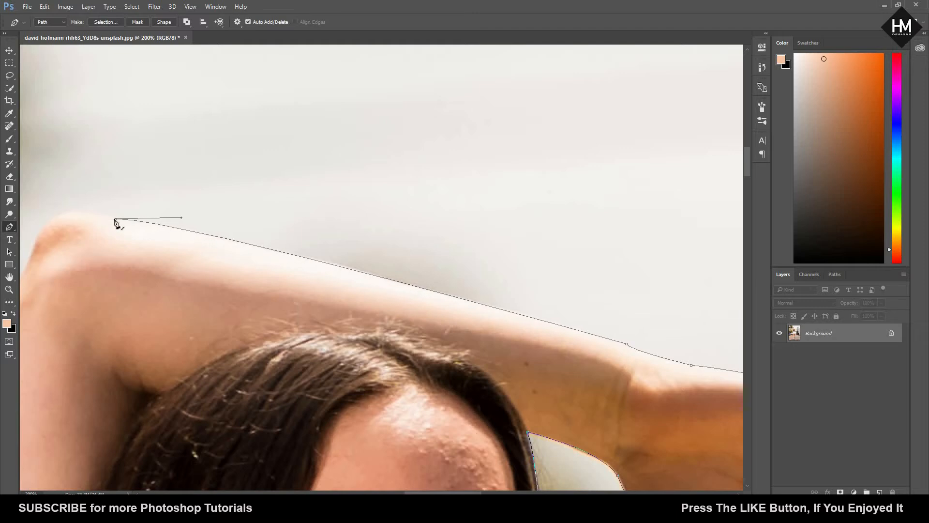
# Step: Trace around the raised elbow and down the outer edge of the upper arm toward the hair ends
pyautogui.hotkey('ctrl', '-')
pyautogui.hotkey('ctrl', '-')
pyautogui.hotkey('ctrl', '+')
pyautogui.moveTo(310, 261); pyautogui.dragTo(378, 77)
pyautogui.moveTo(220, 201); pyautogui.dragTo(216, 235)
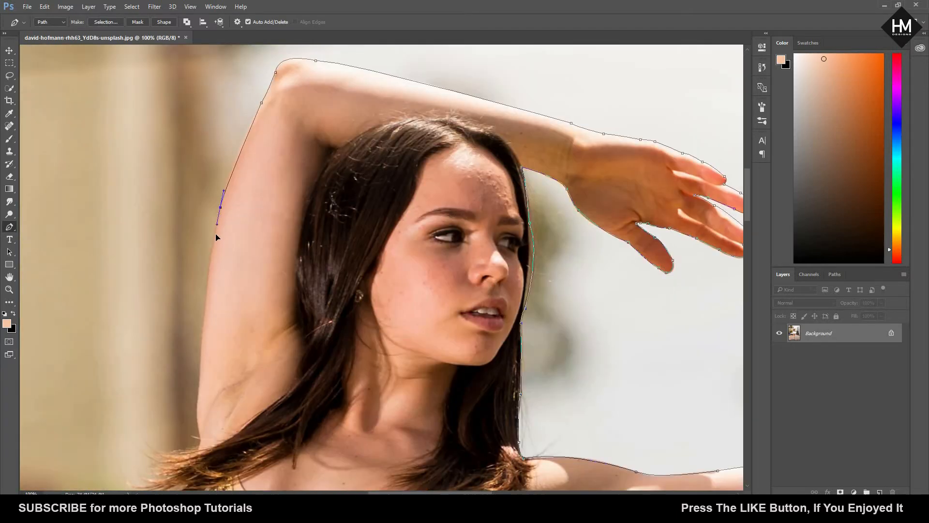
pyautogui.moveTo(228, 285); pyautogui.dragTo(219, 145)
pyautogui.moveTo(187, 251); pyautogui.dragTo(716, 193)
pyautogui.click(188, 310)
# Step: Join the arm outline to the hair ends and outline the two uppermost strands as curved, pointed tips
pyautogui.hotkey('ctrl', '+')
pyautogui.hotkey('ctrl', '+')
pyautogui.hotkey('ctrl', '+')
pyautogui.moveTo(357, 274); pyautogui.dragTo(357, 291)
pyautogui.moveTo(195, 280); pyautogui.dragTo(146, 220)
pyautogui.moveTo(199, 297); pyautogui.dragTo(249, 331)
pyautogui.moveTo(98, 249); pyautogui.dragTo(63, 206)
# Step: Outline the next two short pointed strands further down the hair ends
pyautogui.moveTo(235, 326); pyautogui.dragTo(329, 343)
pyautogui.keyDown('alt'); pyautogui.click(234, 327); pyautogui.keyUp('alt')
pyautogui.moveTo(170, 330); pyautogui.dragTo(149, 322)
pyautogui.keyDown('alt'); pyautogui.click(170, 329); pyautogui.keyUp('alt')
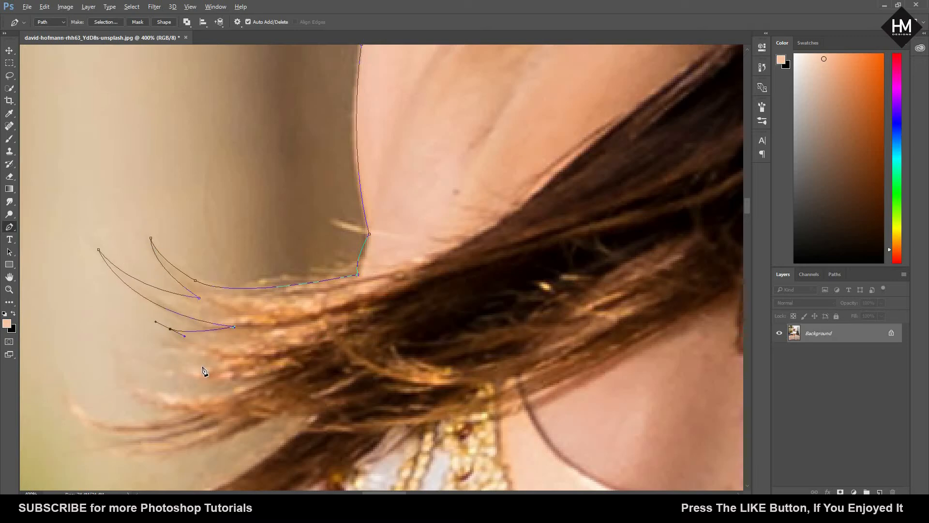
pyautogui.moveTo(234, 360); pyautogui.dragTo(262, 366)
pyautogui.moveTo(159, 368); pyautogui.dragTo(143, 358)
pyautogui.moveTo(234, 383); pyautogui.dragTo(252, 382)
# Step: Outline the following two longer, upward-curving strand tips of the hair ends
pyautogui.moveTo(121, 361); pyautogui.dragTo(94, 303)
pyautogui.keyDown('alt'); pyautogui.click(122, 362); pyautogui.keyUp('alt')
pyautogui.moveTo(190, 412); pyautogui.dragTo(260, 421)
pyautogui.keyDown('alt'); pyautogui.click(189, 412); pyautogui.keyUp('alt')
pyautogui.moveTo(189, 412); pyautogui.dragTo(359, 348)
pyautogui.moveTo(234, 331); pyautogui.dragTo(205, 294)
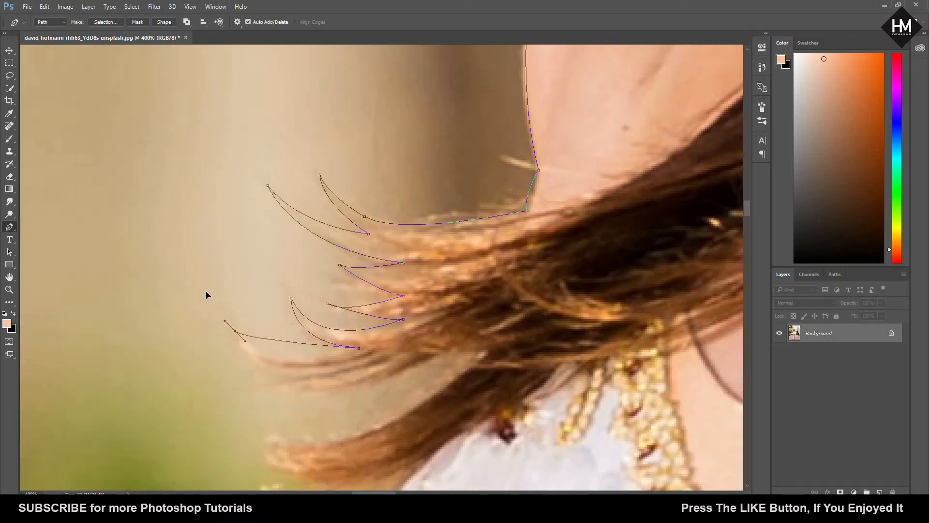
pyautogui.keyDown('alt'); pyautogui.click(235, 331); pyautogui.keyUp('alt')
# Step: Try to outline the lowest strand tip of the upper hair lock, then undo its path points
pyautogui.moveTo(296, 369); pyautogui.dragTo(330, 371)
pyautogui.moveTo(239, 384); pyautogui.dragTo(215, 397)
pyautogui.moveTo(294, 381); pyautogui.dragTo(418, 365)
pyautogui.keyDown('alt'); pyautogui.click(295, 381); pyautogui.keyUp('alt')
pyautogui.hotkey('ctrl', 'alt', 'z')
pyautogui.hotkey('ctrl', 'alt', 'z')
pyautogui.hotkey('ctrl', 'alt', 'z')
pyautogui.hotkey('ctrl', 'alt', 'z')
pyautogui.hotkey('ctrl', 'alt', 'z')
pyautogui.hotkey('ctrl', 'alt', 'z')
# Step: Outline the lowest strand of the upper hair lock and follow its lower edge to the lock beneath
pyautogui.keyDown('alt'); pyautogui.click(328, 368); pyautogui.keyUp('alt')
pyautogui.moveTo(241, 383); pyautogui.dragTo(230, 381)
pyautogui.keyDown('alt'); pyautogui.click(240, 383); pyautogui.keyUp('alt')
pyautogui.moveTo(438, 354); pyautogui.dragTo(528, 298)
pyautogui.moveTo(486, 354); pyautogui.dragTo(497, 359)
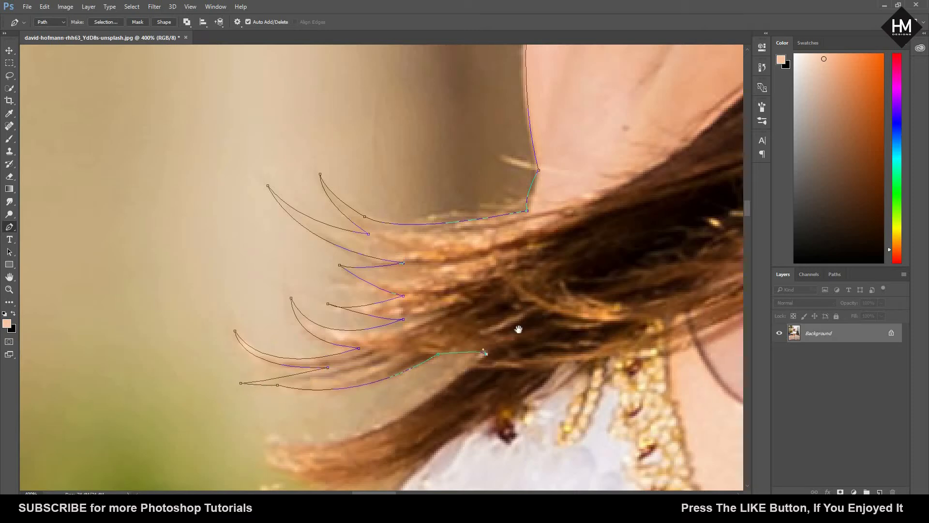
# Step: Trace the lower hair lock out to its pointed tips and back along its underside toward the white dress
pyautogui.moveTo(518, 327); pyautogui.dragTo(586, 254)
pyautogui.moveTo(338, 363); pyautogui.dragTo(261, 327)
pyautogui.moveTo(371, 378); pyautogui.dragTo(411, 390)
pyautogui.moveTo(334, 380); pyautogui.dragTo(321, 379)
pyautogui.moveTo(393, 410); pyautogui.dragTo(435, 408)
pyautogui.moveTo(378, 429); pyautogui.dragTo(217, 254)
pyautogui.moveTo(298, 224); pyautogui.dragTo(331, 205)
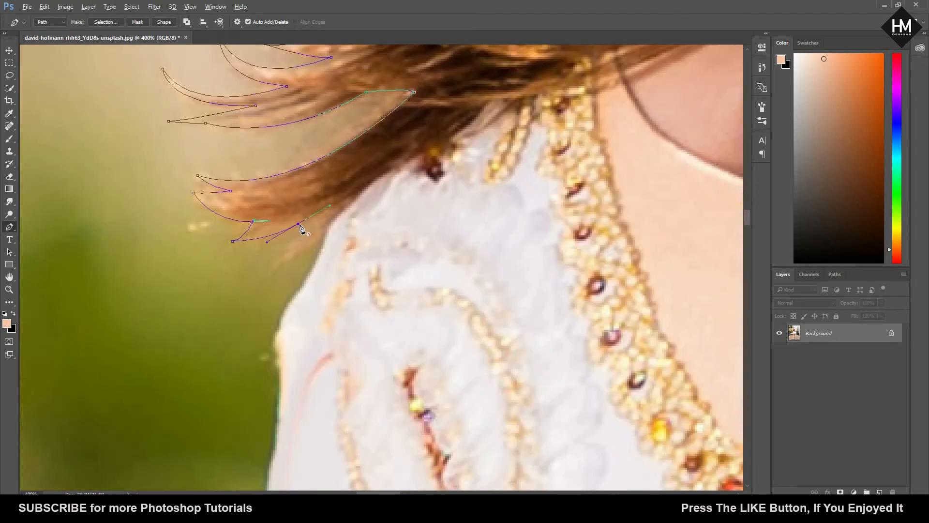
# Step: Outline the last hair strand tip and trace the dress edge from the shoulder down to below the armpit
pyautogui.moveTo(272, 266); pyautogui.dragTo(253, 294)
pyautogui.moveTo(322, 239); pyautogui.dragTo(333, 222)
pyautogui.hotkey('ctrl', '-')
pyautogui.hotkey('ctrl', '-')
pyautogui.moveTo(337, 296); pyautogui.dragTo(305, 196)
pyautogui.moveTo(311, 219); pyautogui.dragTo(316, 245)
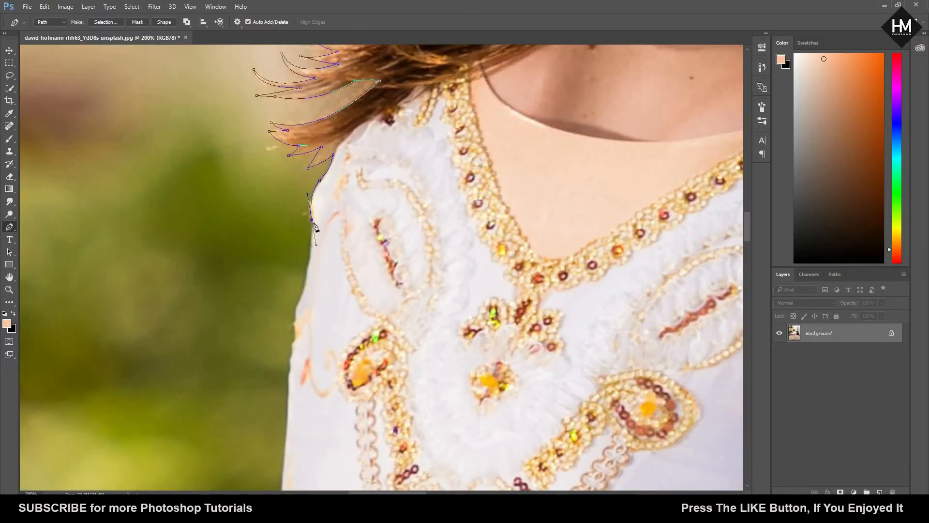
pyautogui.click(296, 314)
# Step: Trace the side of the bodice down to the waist where it meets the tutu
pyautogui.moveTo(296, 330); pyautogui.dragTo(256, 203)
pyautogui.hotkey('ctrl', '-')
pyautogui.hotkey('ctrl', '-')
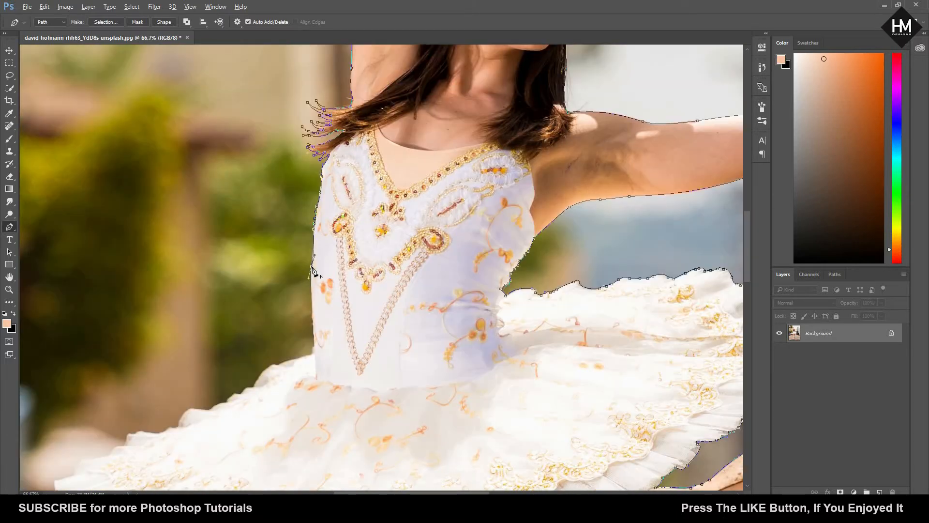
pyautogui.hotkey('ctrl', '+')
pyautogui.hotkey('ctrl', '+')
pyautogui.hotkey('ctrl', '+')
pyautogui.moveTo(318, 343); pyautogui.dragTo(406, 139)
pyautogui.moveTo(381, 184); pyautogui.dragTo(380, 213)
# Step: Trace the tutu's upper edge outward from the waist across the first rounded folds
pyautogui.moveTo(230, 233); pyautogui.dragTo(212, 250)
pyautogui.click(209, 228)
pyautogui.moveTo(118, 332); pyautogui.dragTo(92, 399)
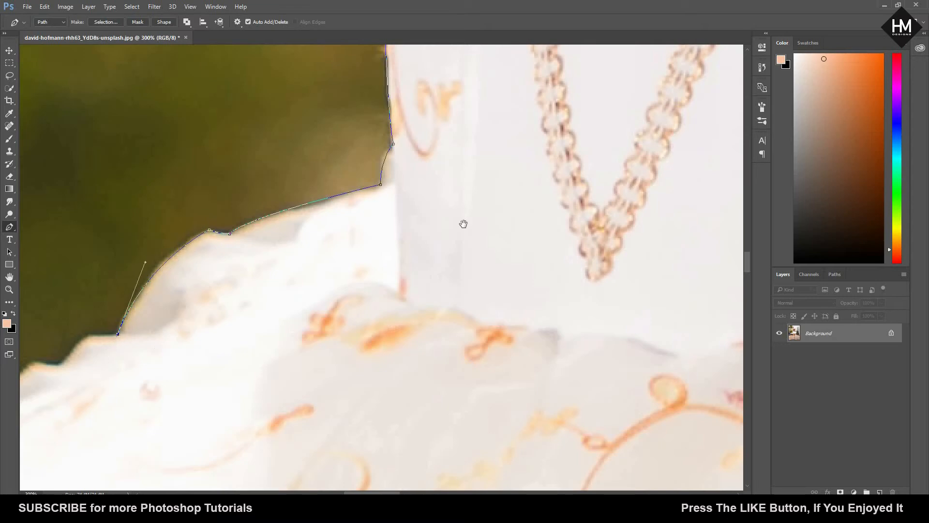
pyautogui.moveTo(462, 221); pyautogui.dragTo(743, 98)
pyautogui.moveTo(361, 220); pyautogui.dragTo(304, 233)
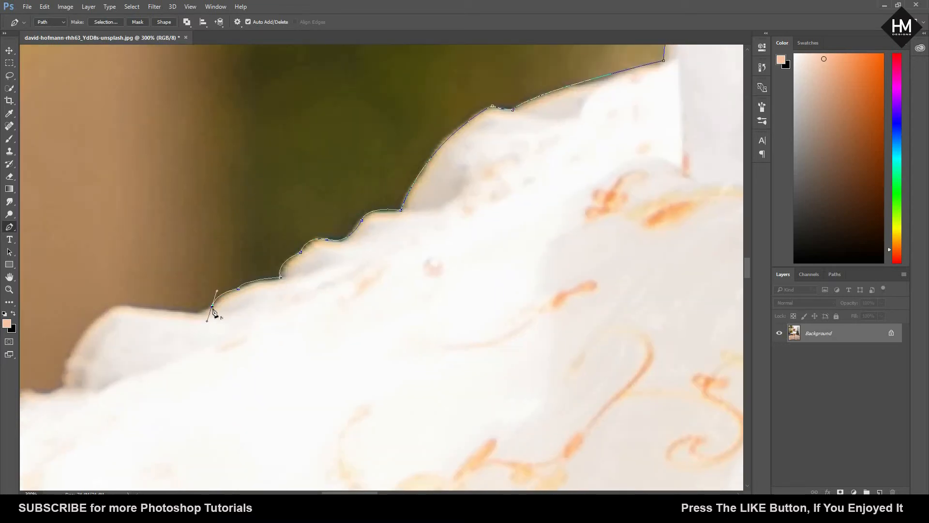
pyautogui.keyDown('alt'); pyautogui.click(212, 306); pyautogui.keyUp('alt')
pyautogui.moveTo(196, 312); pyautogui.dragTo(188, 311)
pyautogui.keyDown('alt'); pyautogui.click(195, 312); pyautogui.keyUp('alt')
# Step: Continue the path around the tutu's next large rounded fold and the smaller folds down to the following notch
pyautogui.moveTo(107, 310); pyautogui.dragTo(398, 239)
pyautogui.moveTo(365, 274); pyautogui.dragTo(343, 322)
pyautogui.keyDown('alt'); pyautogui.click(365, 274); pyautogui.keyUp('alt')
pyautogui.moveTo(356, 313); pyautogui.dragTo(310, 311)
pyautogui.keyDown('alt'); pyautogui.click(356, 312); pyautogui.keyUp('alt')
pyautogui.keyDown('alt'); pyautogui.click(324, 319); pyautogui.keyUp('alt')
pyautogui.moveTo(304, 326); pyautogui.dragTo(299, 341)
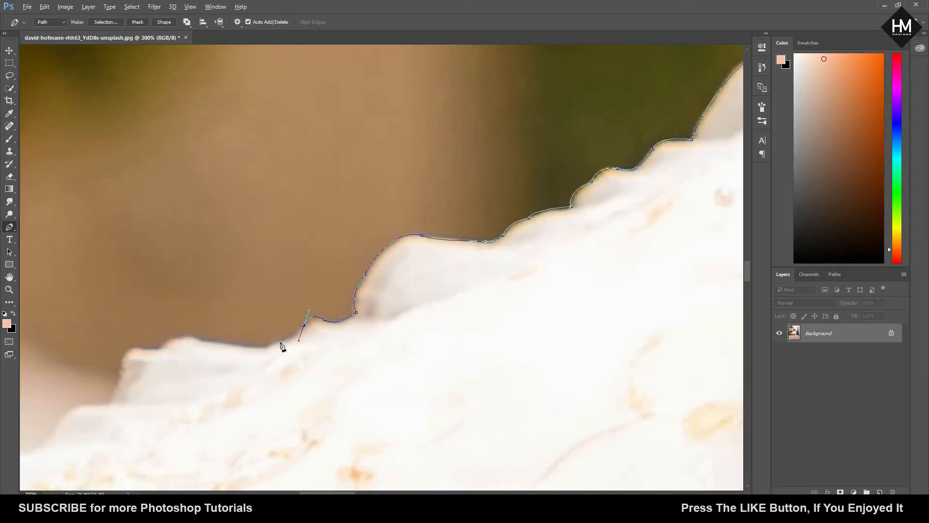
pyautogui.click(200, 341)
pyautogui.moveTo(165, 347); pyautogui.dragTo(265, 220)
pyautogui.click(256, 249)
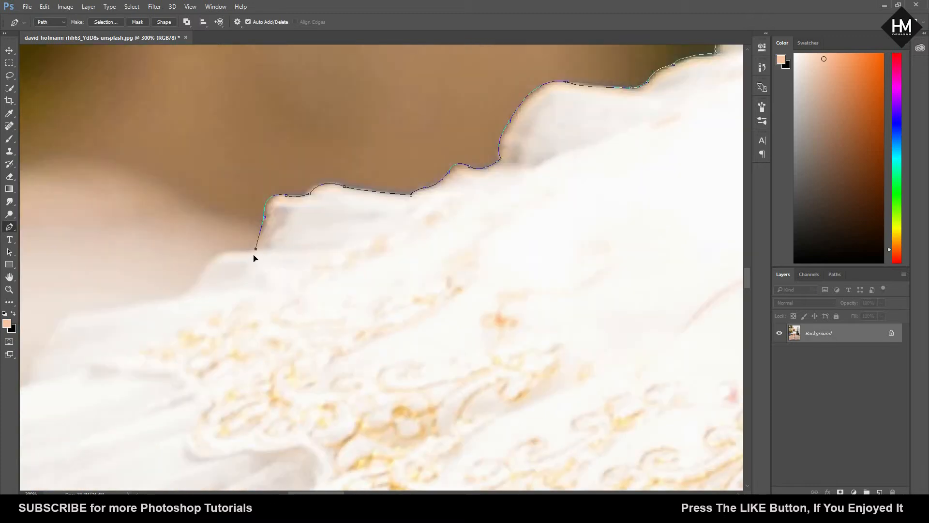
# Step: Trace the last stepped folds of the tutu's upper edge out to its outermost tip
pyautogui.keyDown('alt'); pyautogui.click(211, 261); pyautogui.keyUp('alt')
pyautogui.moveTo(194, 296); pyautogui.dragTo(340, 269)
pyautogui.moveTo(312, 273); pyautogui.dragTo(282, 279)
pyautogui.moveTo(201, 300); pyautogui.dragTo(202, 332)
pyautogui.moveTo(179, 338); pyautogui.dragTo(351, 229)
pyautogui.moveTo(262, 238); pyautogui.dragTo(248, 232)
pyautogui.keyDown('alt'); pyautogui.click(263, 237); pyautogui.keyUp('alt')
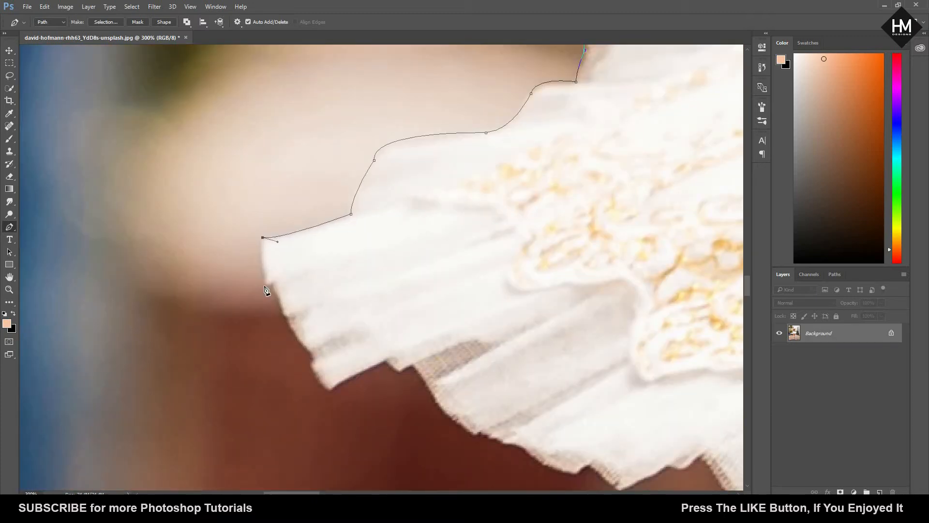
# Step: Trace around the tutu's pleated outer end and onto the underside hem up to the first mesh patch
pyautogui.moveTo(313, 358); pyautogui.dragTo(339, 394)
pyautogui.keyDown('alt'); pyautogui.click(313, 358); pyautogui.keyUp('alt')
pyautogui.moveTo(315, 372); pyautogui.dragTo(267, 157)
pyautogui.moveTo(265, 156); pyautogui.dragTo(270, 160)
pyautogui.click(335, 144)
pyautogui.moveTo(356, 155); pyautogui.dragTo(363, 157)
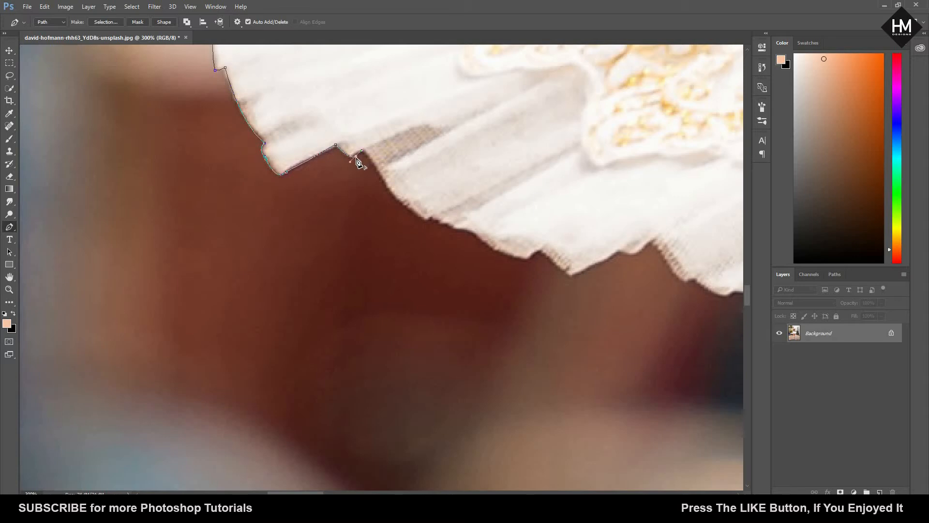
pyautogui.click(364, 152)
# Step: Trace the jagged underside hem past the mesh pleats to the peak above the teal background
pyautogui.moveTo(421, 215); pyautogui.dragTo(351, 192)
pyautogui.click(362, 192)
pyautogui.moveTo(355, 198); pyautogui.dragTo(390, 208)
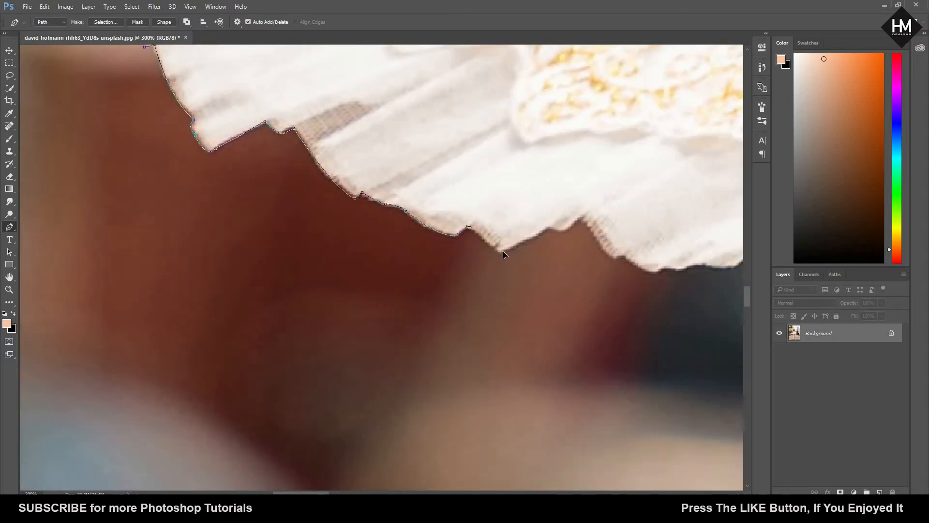
pyautogui.moveTo(583, 221); pyautogui.dragTo(587, 230)
pyautogui.moveTo(614, 264); pyautogui.dragTo(354, 252)
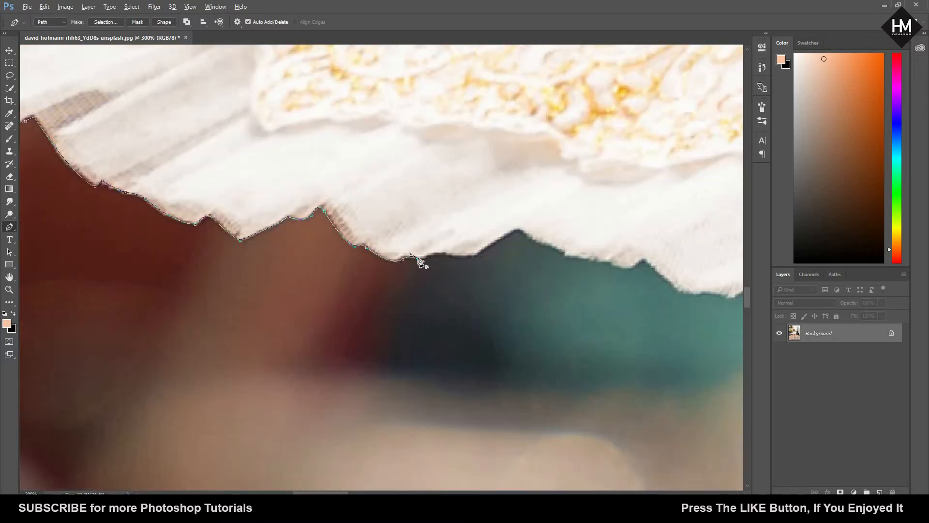
pyautogui.moveTo(519, 226); pyautogui.dragTo(270, 321)
# Step: Follow the rest of the tutu's underside hem above the teal and red background to the front thigh
pyautogui.keyDown('alt'); pyautogui.click(261, 306); pyautogui.keyUp('alt')
pyautogui.click(301, 321)
pyautogui.moveTo(325, 331); pyautogui.dragTo(379, 338)
pyautogui.keyDown('alt'); pyautogui.click(326, 330); pyautogui.keyUp('alt')
pyautogui.click(439, 363)
pyautogui.moveTo(460, 367); pyautogui.dragTo(466, 374)
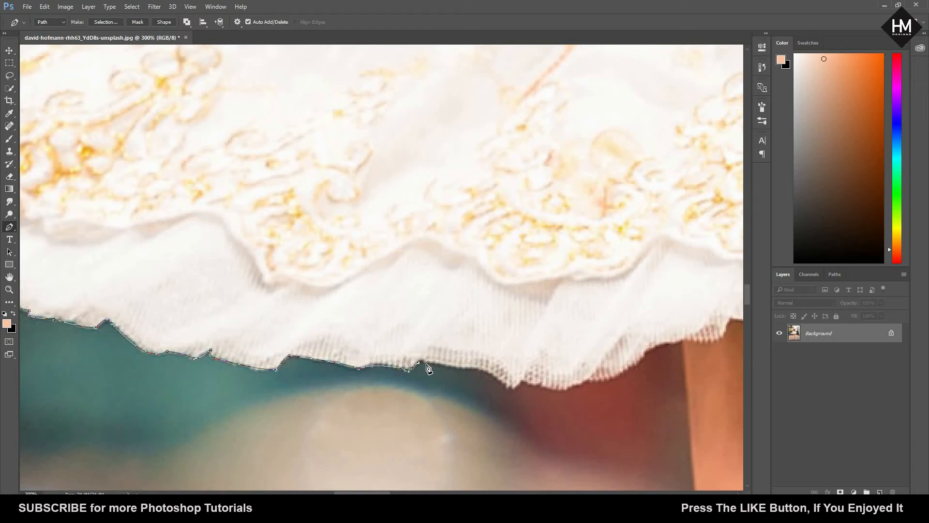
pyautogui.moveTo(427, 364); pyautogui.dragTo(432, 370)
pyautogui.keyDown('alt'); pyautogui.click(427, 364); pyautogui.keyUp('alt')
pyautogui.moveTo(474, 367); pyautogui.dragTo(486, 364)
pyautogui.moveTo(440, 330); pyautogui.dragTo(448, 339)
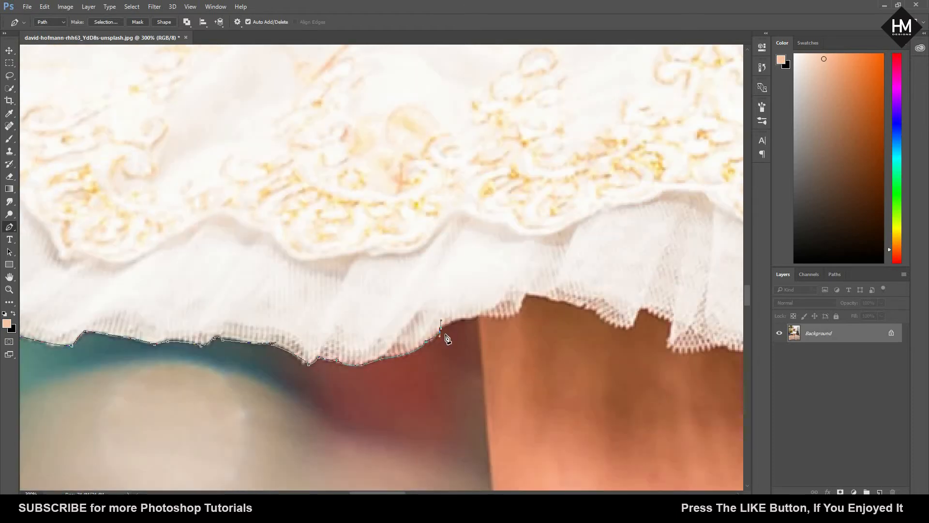
# Step: Trace the thigh's outer edge down to the bent knee and continue down the standing leg's shin
pyautogui.scroll(-3, 480, 320)
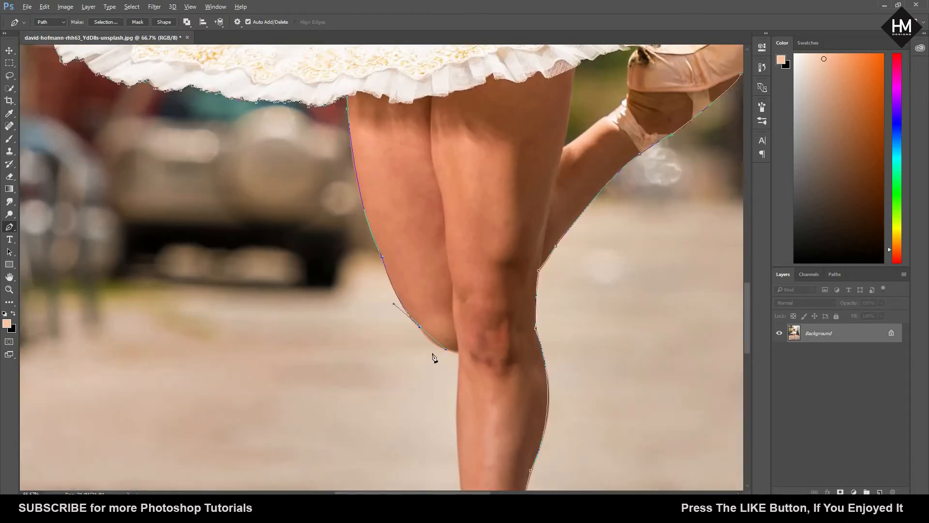
pyautogui.scroll(3, 454, 314)
pyautogui.moveTo(455, 340); pyautogui.dragTo(459, 363)
pyautogui.moveTo(455, 422); pyautogui.dragTo(448, 433)
pyautogui.keyDown('alt'); pyautogui.click(455, 422); pyautogui.keyUp('alt')
pyautogui.hotkey('ctrl', '+')
pyautogui.hotkey('ctrl', '+')
# Step: Trace the standing leg's ankle along the crossed ribbons and down the side of the pointe shoe
pyautogui.moveTo(546, 415); pyautogui.dragTo(417, 54)
pyautogui.moveTo(460, 191); pyautogui.dragTo(469, 216)
pyautogui.keyDown('alt'); pyautogui.click(460, 191); pyautogui.keyUp('alt')
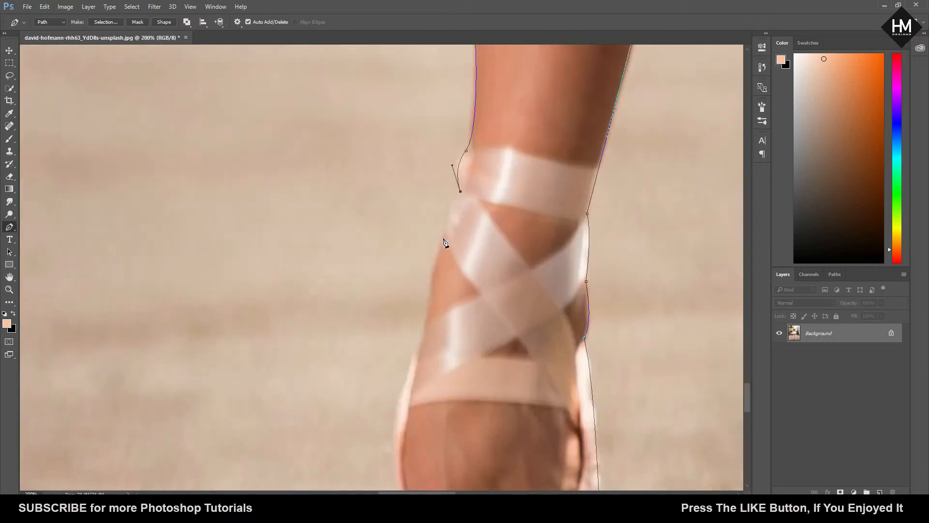
pyautogui.moveTo(418, 352); pyautogui.dragTo(420, 141)
pyautogui.keyDown('alt'); pyautogui.click(418, 353); pyautogui.keyUp('alt')
pyautogui.moveTo(401, 272); pyautogui.dragTo(324, 174)
pyautogui.keyDown('alt'); pyautogui.click(401, 271); pyautogui.keyUp('alt')
# Step: Trace the pointe shoe's toe and close the path around the dancer at its starting point
pyautogui.moveTo(320, 265); pyautogui.dragTo(341, 332)
pyautogui.keyDown('alt'); pyautogui.click(320, 266); pyautogui.keyUp('alt')
pyautogui.moveTo(353, 313); pyautogui.dragTo(370, 303)
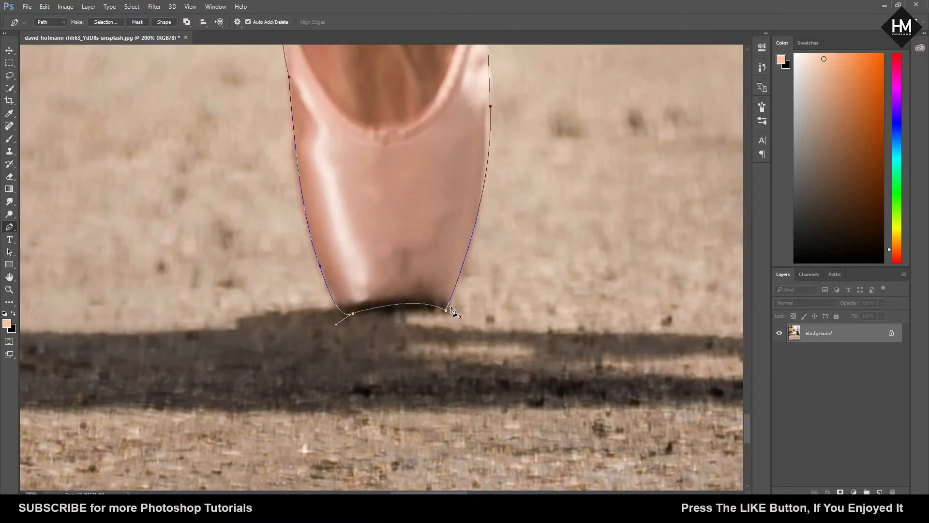
pyautogui.hotkey('ctrl', '-')
pyautogui.hotkey('ctrl', '-')
pyautogui.hotkey('ctrl', '-')
pyautogui.hotkey('ctrl', '-')
pyautogui.hotkey('ctrl', '-')
pyautogui.hotkey('ctrl', '-')
pyautogui.hotkey('ctrl', '-')
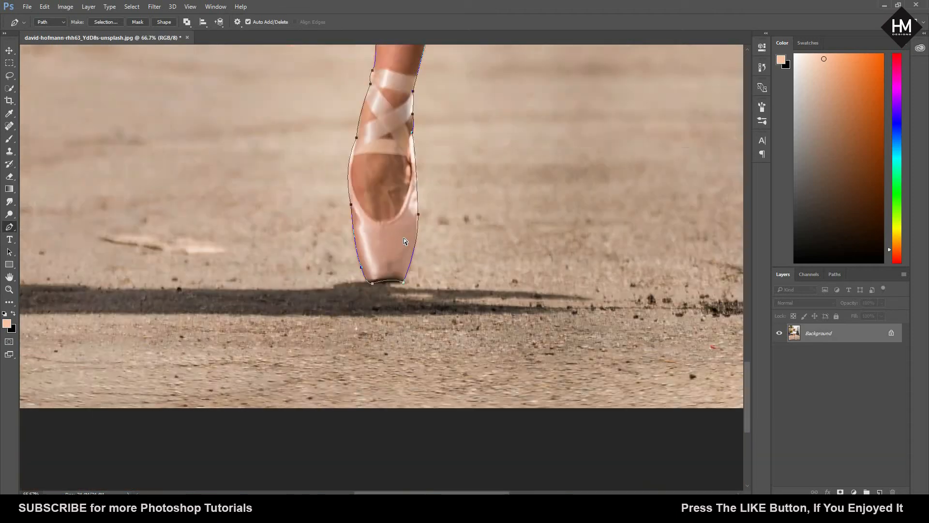
pyautogui.hotkey('ctrl', '+')
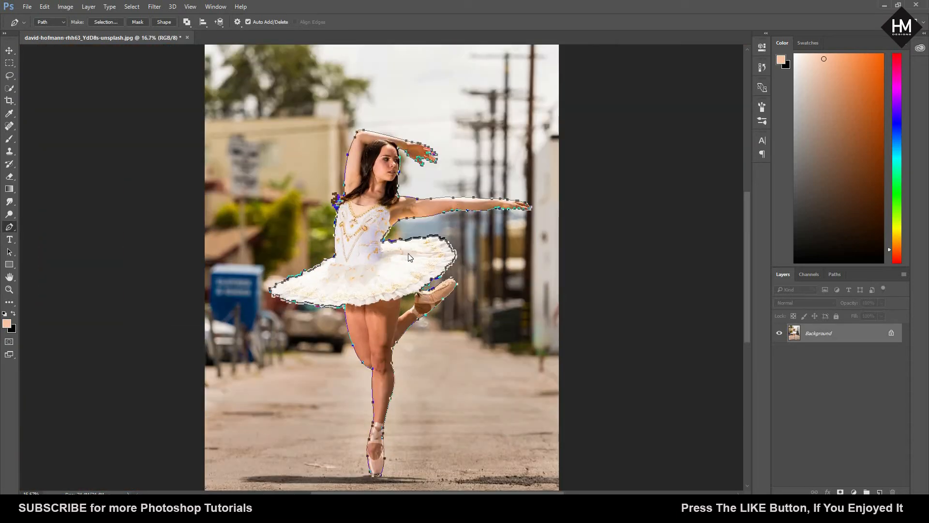
# Step: Convert the dancer's closed path into a new selection and add a layer mask from it
pyautogui.rightClick(396, 276)
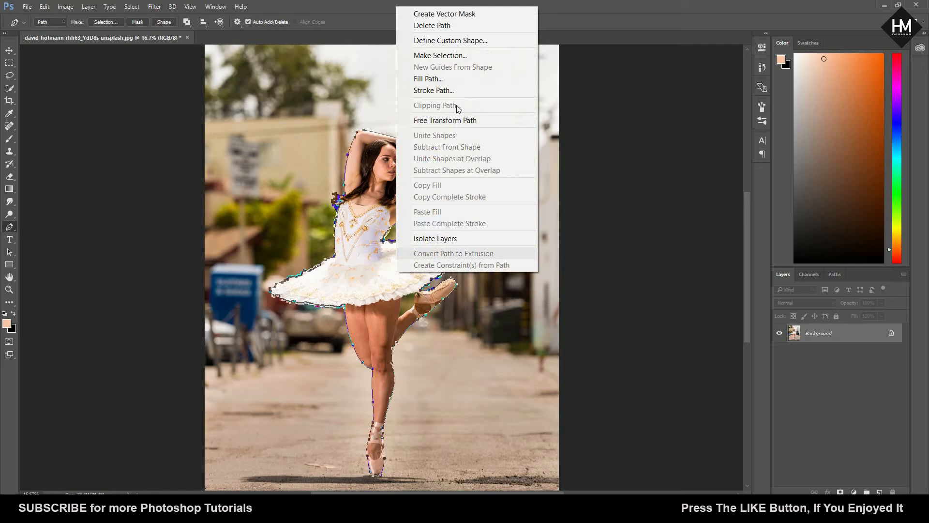
pyautogui.click(455, 57)
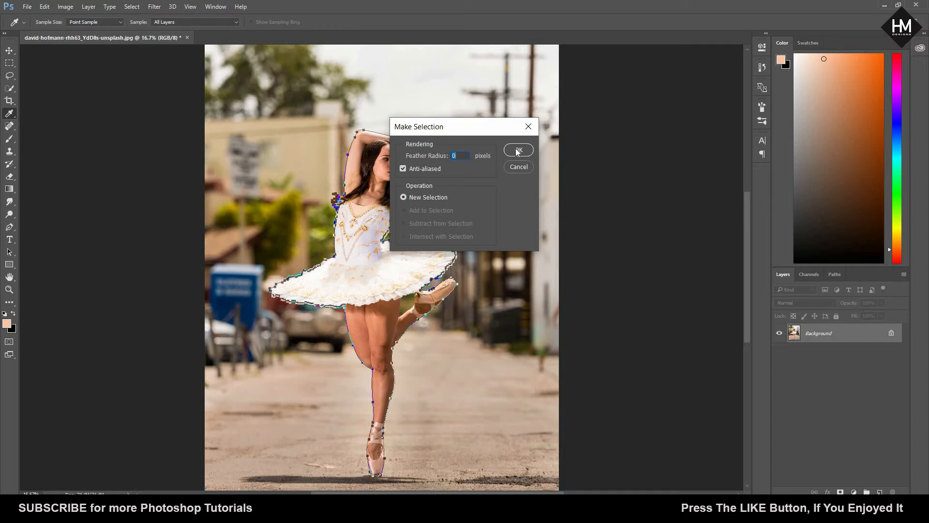
pyautogui.click(517, 151)
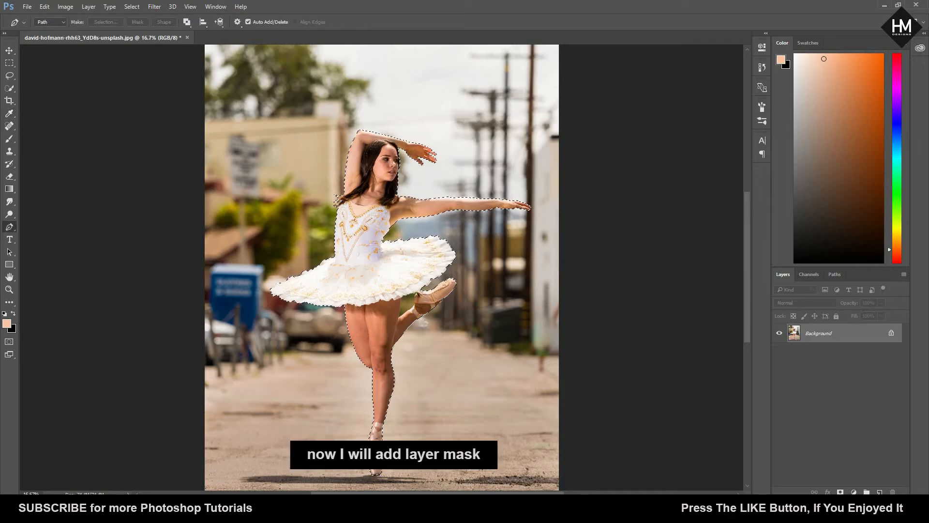
pyautogui.click(841, 492)
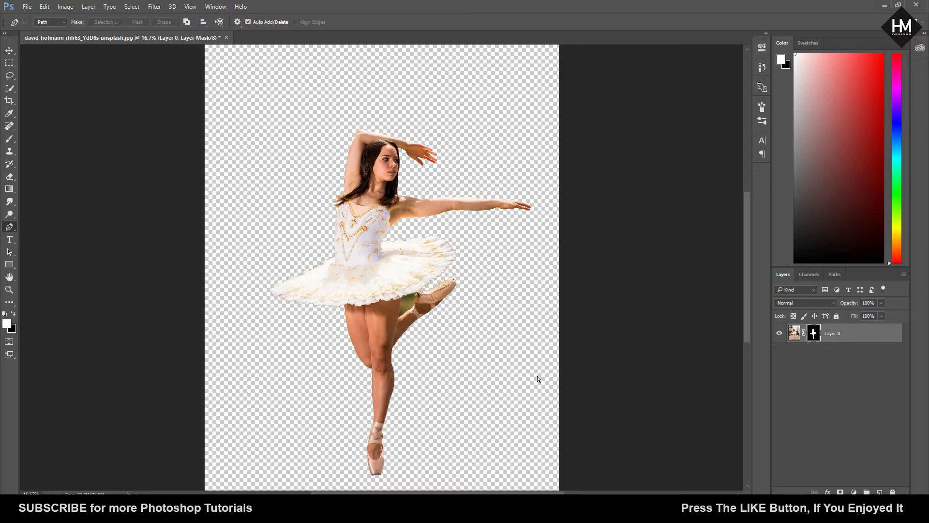
# Step: Start a path around the leftover green gap, tracing from the tutu hem down the thigh to the raised leg
pyautogui.hotkey('ctrl', '+')
pyautogui.hotkey('ctrl', '+')
pyautogui.hotkey('ctrl', '+')
pyautogui.hotkey('ctrl', '+')
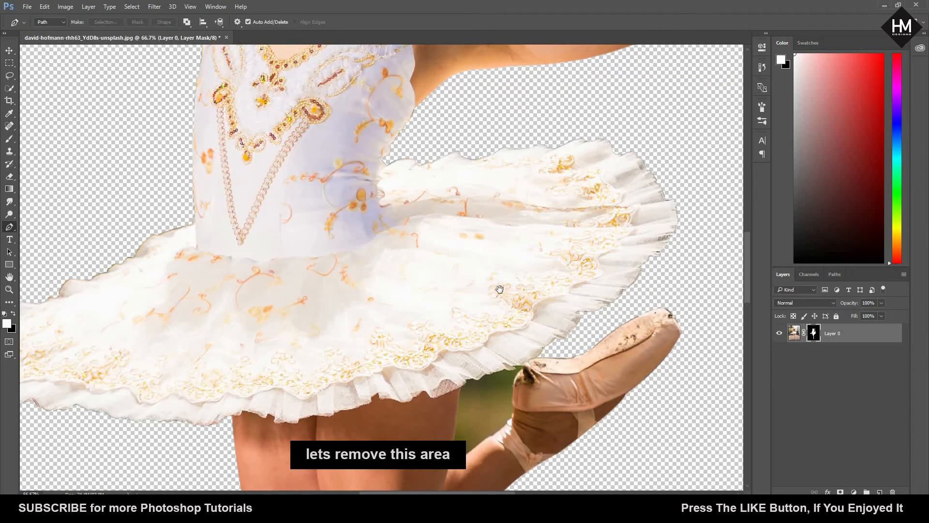
pyautogui.moveTo(500, 289); pyautogui.dragTo(475, 189)
pyautogui.scroll(2, 436, 300)
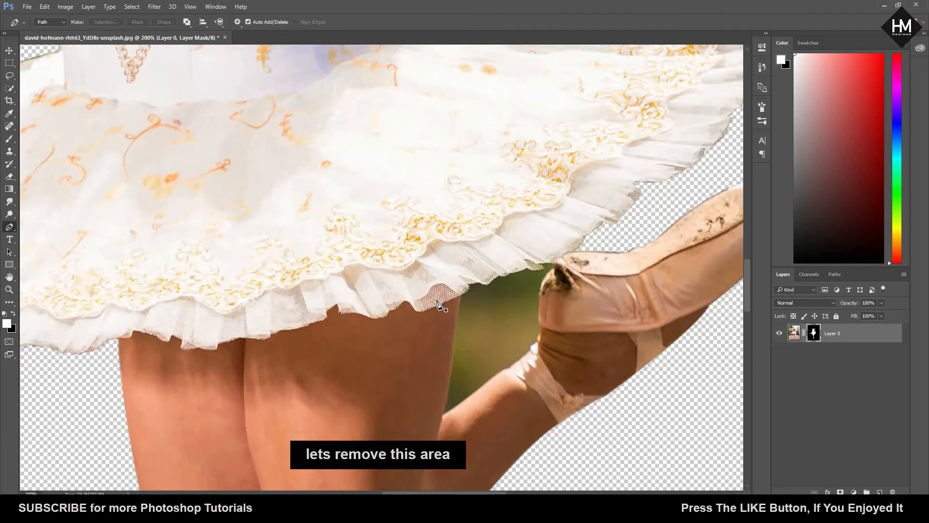
pyautogui.scroll(1, 356, 114)
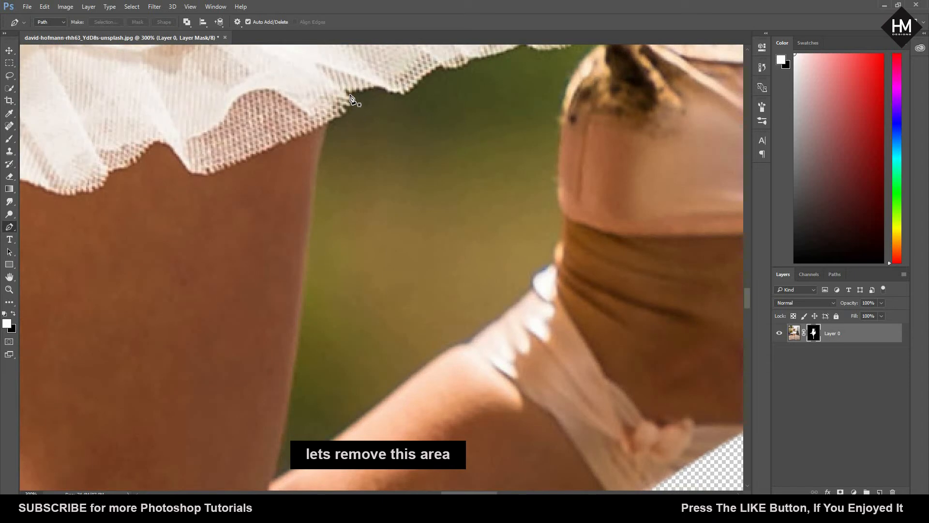
pyautogui.click(346, 115)
pyautogui.click(326, 126)
pyautogui.moveTo(314, 186); pyautogui.dragTo(296, 357)
pyautogui.moveTo(296, 356); pyautogui.dragTo(259, 221)
pyautogui.moveTo(235, 345); pyautogui.dragTo(215, 385)
pyautogui.moveTo(302, 358); pyautogui.dragTo(212, 392)
# Step: Trace the gap's lower edge along the raised leg up to the ankle ribbon and the shoe's heel
pyautogui.moveTo(268, 285); pyautogui.dragTo(342, 245)
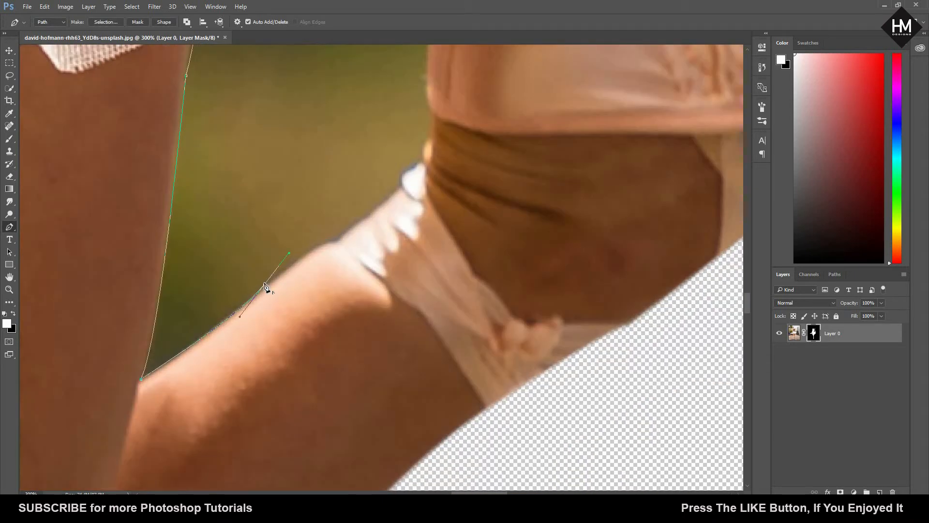
pyautogui.moveTo(278, 259); pyautogui.dragTo(126, 320)
pyautogui.moveTo(188, 303); pyautogui.dragTo(218, 301)
pyautogui.click(252, 249)
pyautogui.moveTo(273, 222); pyautogui.dragTo(363, 312)
pyautogui.moveTo(363, 305); pyautogui.dragTo(368, 305)
# Step: Trace the gap's edge up around the raised shoe's heel to the tutu hem
pyautogui.click(368, 284)
pyautogui.moveTo(407, 116); pyautogui.dragTo(523, 181)
pyautogui.click(462, 186)
pyautogui.click(422, 188)
pyautogui.moveTo(426, 203); pyautogui.dragTo(368, 190)
# Step: Trace the mesh hem back toward the thigh and close the path around the green gap
pyautogui.keyDown('alt'); pyautogui.click(383, 200); pyautogui.keyUp('alt')
pyautogui.click(328, 217)
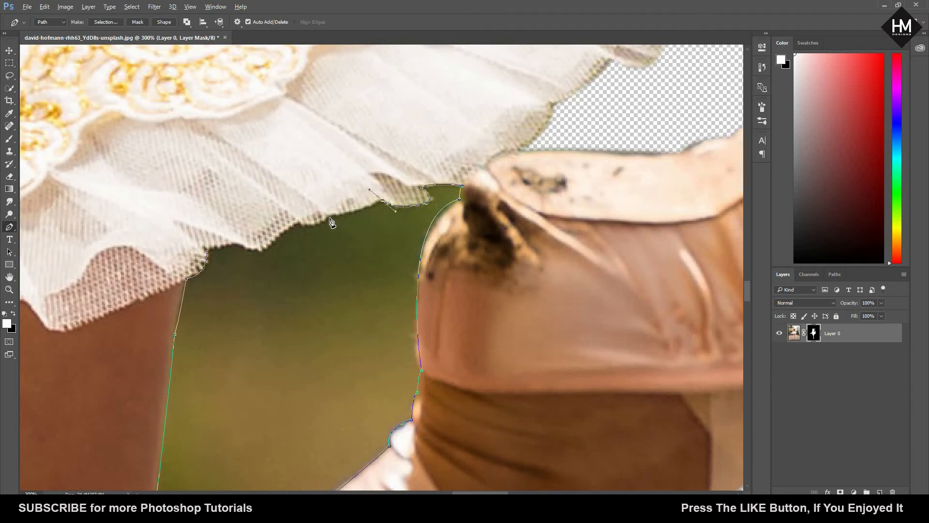
pyautogui.click(298, 224)
pyautogui.click(269, 245)
pyautogui.click(237, 246)
pyautogui.click(208, 251)
# Step: Convert the gap's path into a new selection with a 1-pixel feather and mask out the enclosed background
pyautogui.rightClick(278, 283)
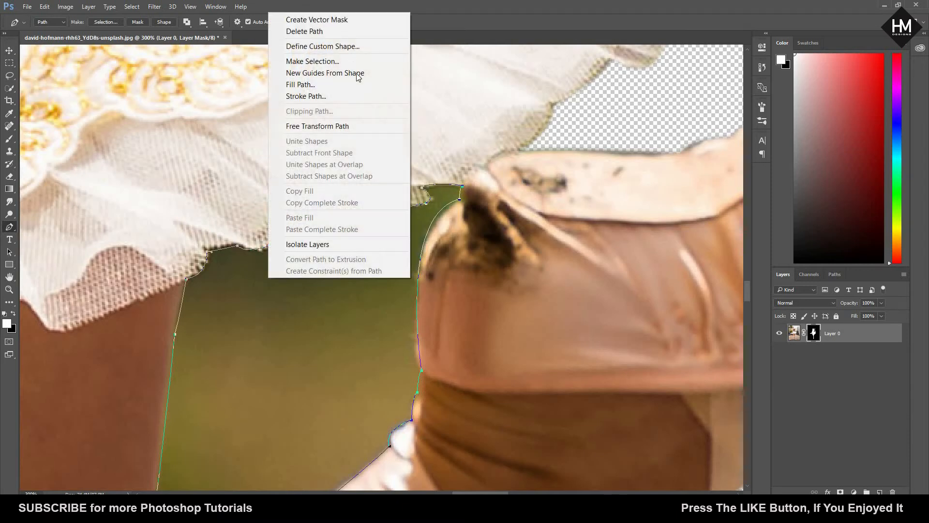
pyautogui.click(356, 60)
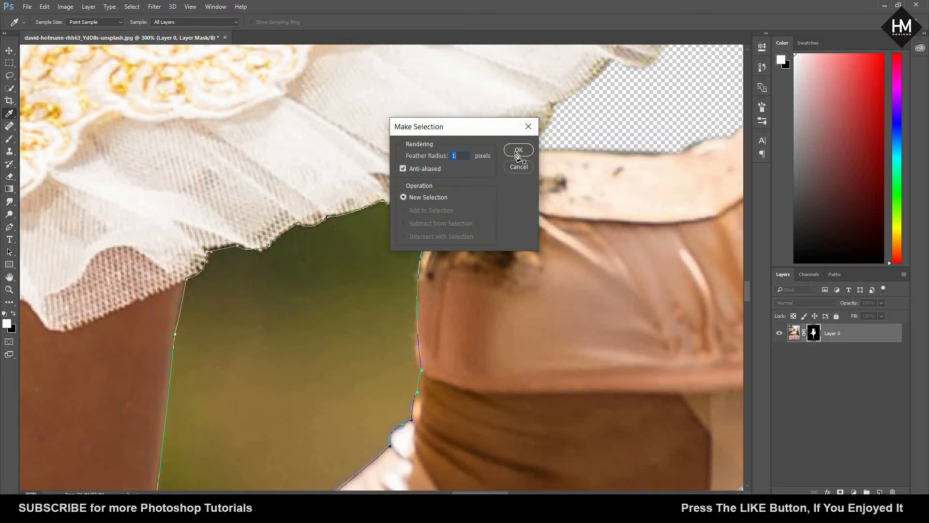
pyautogui.click(517, 150)
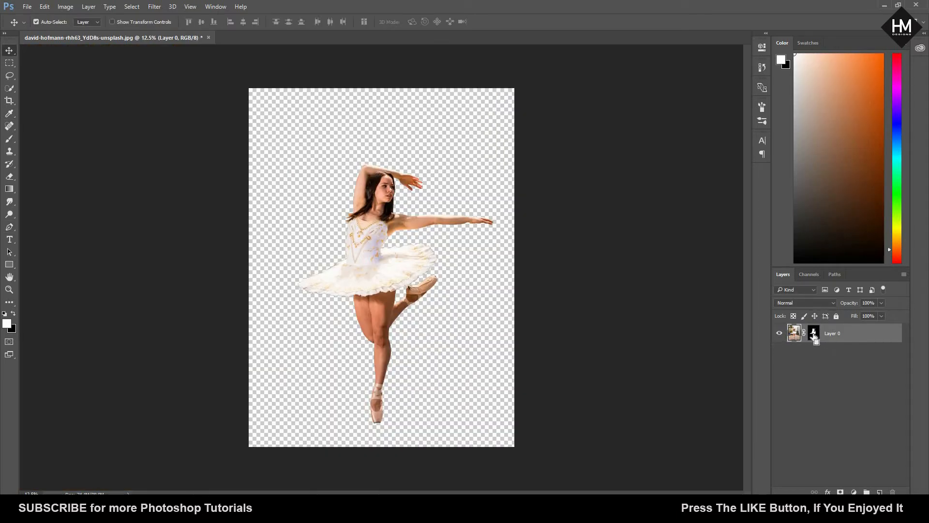
# Step: Duplicate the masked dancer layer, then delete the layer mask from the original Layer 0 and hide that layer
pyautogui.hotkey('ctrl', 'j')
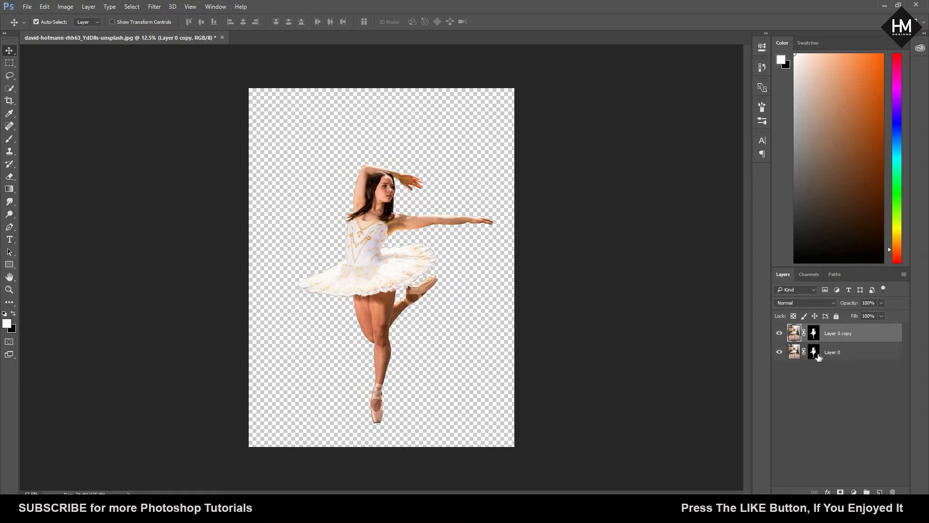
pyautogui.click(814, 354)
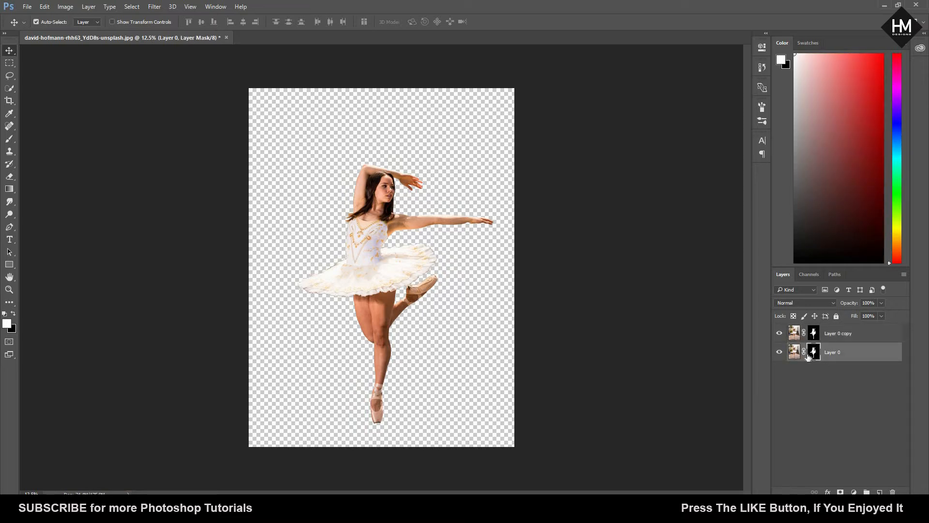
pyautogui.rightClick(811, 354)
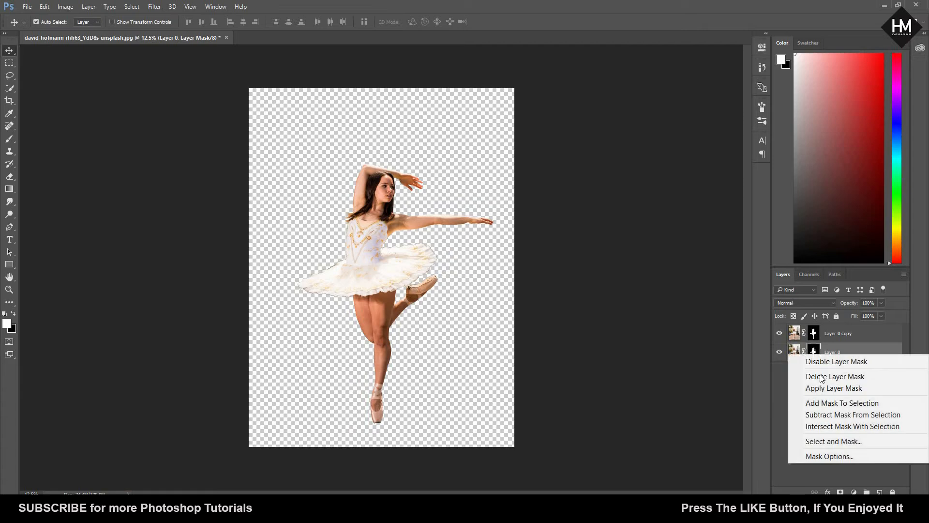
pyautogui.click(824, 379)
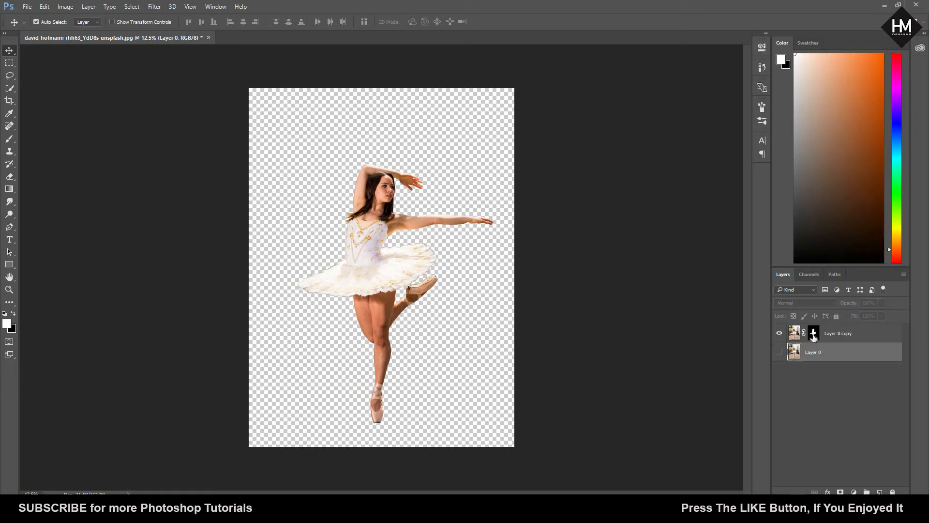
# Step: Load the dancer's layer mask as a selection and expand it by 30 pixels
pyautogui.click(814, 338)
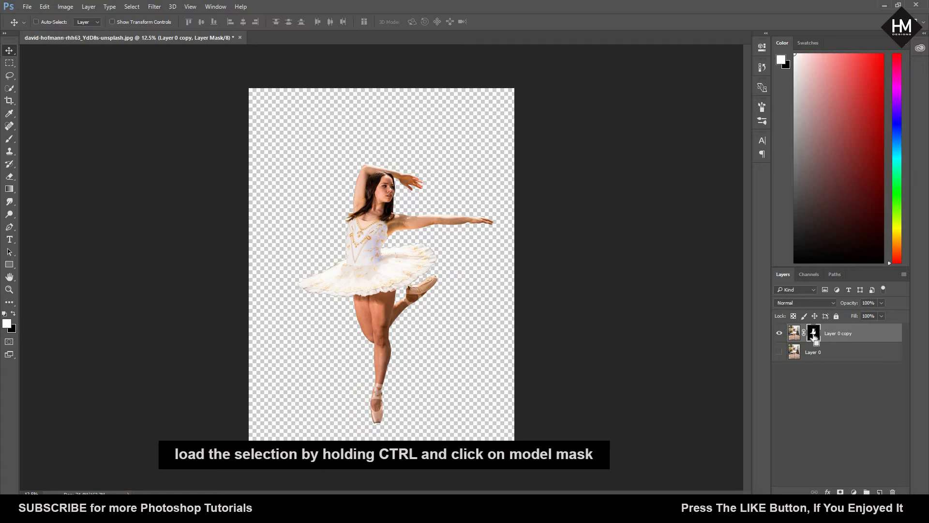
pyautogui.keyDown('ctrl'); pyautogui.click(814, 335); pyautogui.keyUp('ctrl')
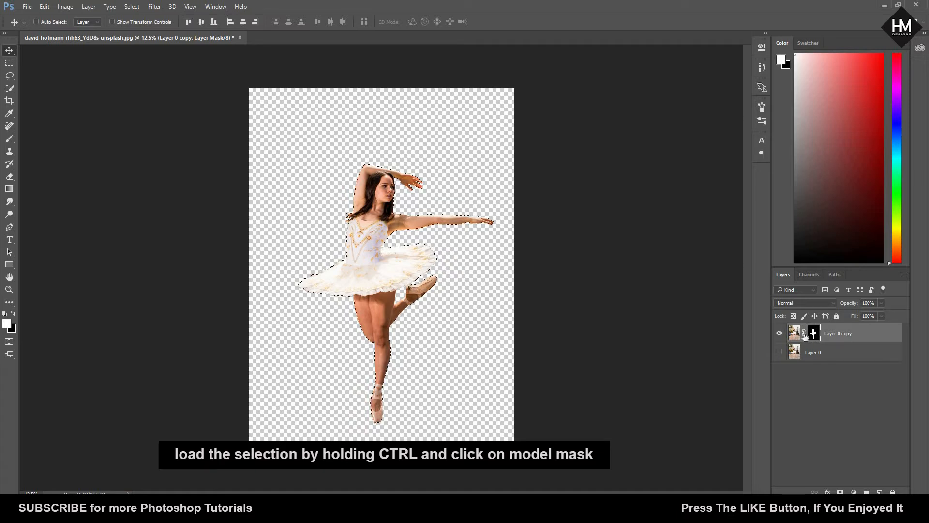
pyautogui.click(137, 8)
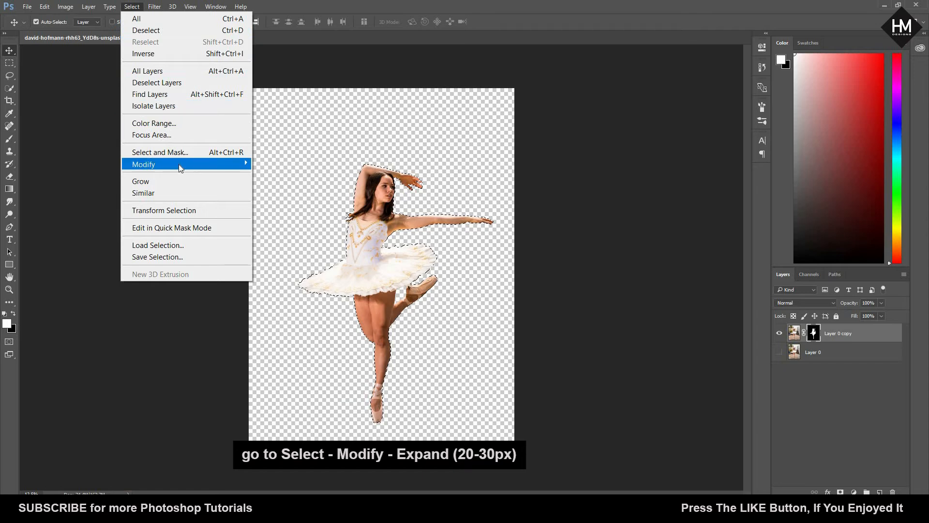
pyautogui.moveTo(179, 164)
pyautogui.click(271, 187)
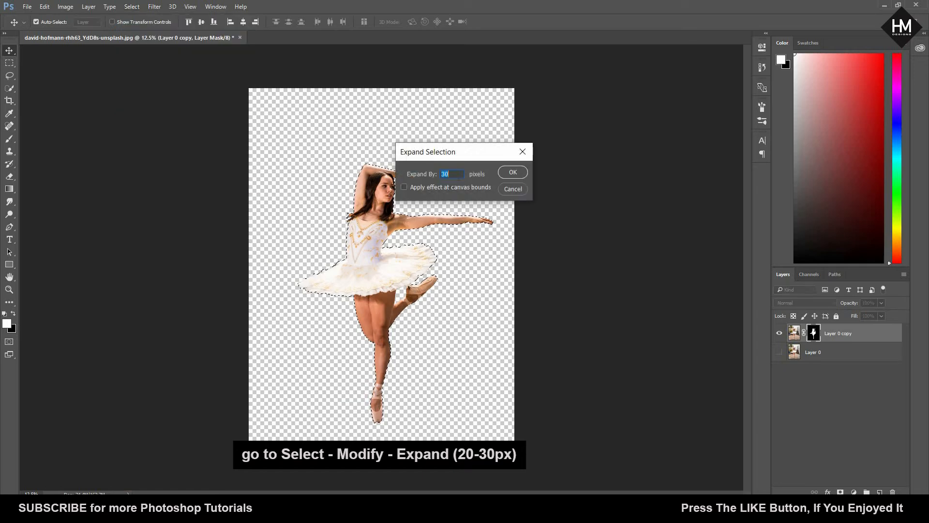
pyautogui.click(459, 176)
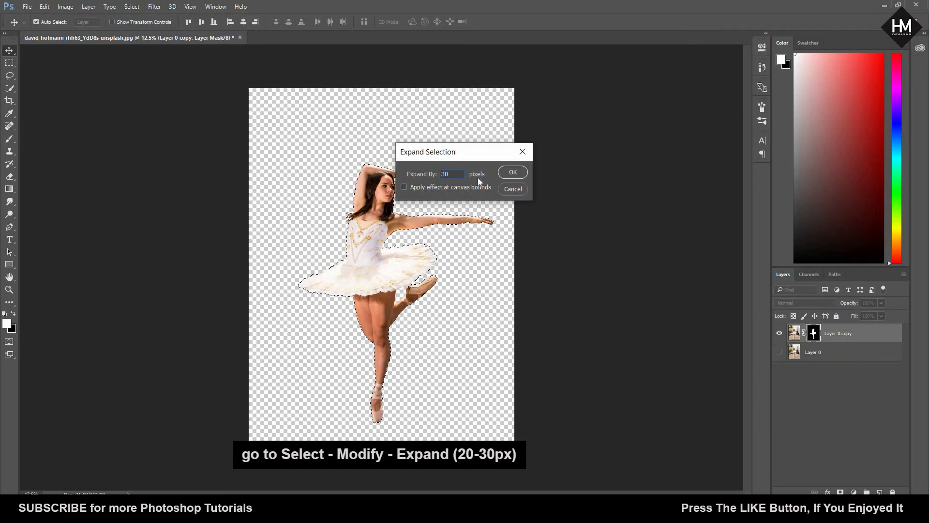
pyautogui.click(512, 173)
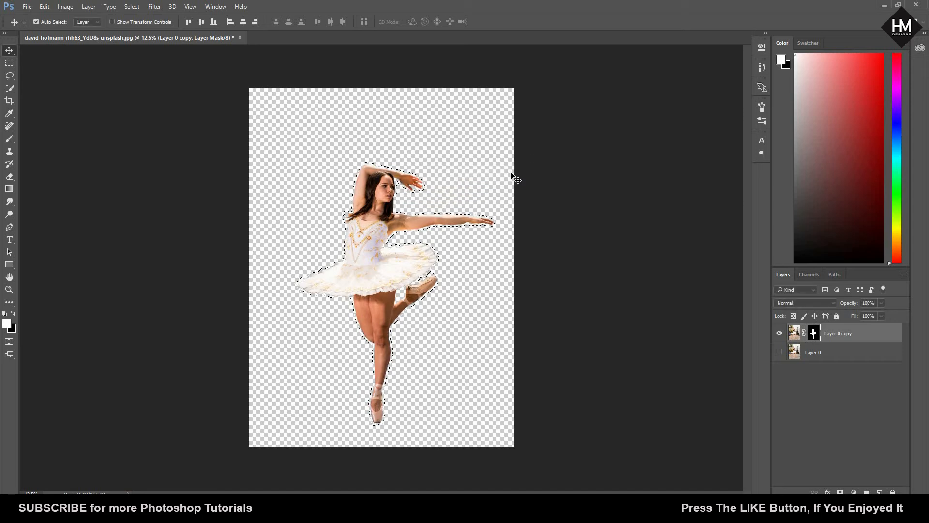
# Step: Show Layer 0 and fill the selected dancer area on it with Content-Aware, Normal mode, 100% opacity
pyautogui.click(779, 352)
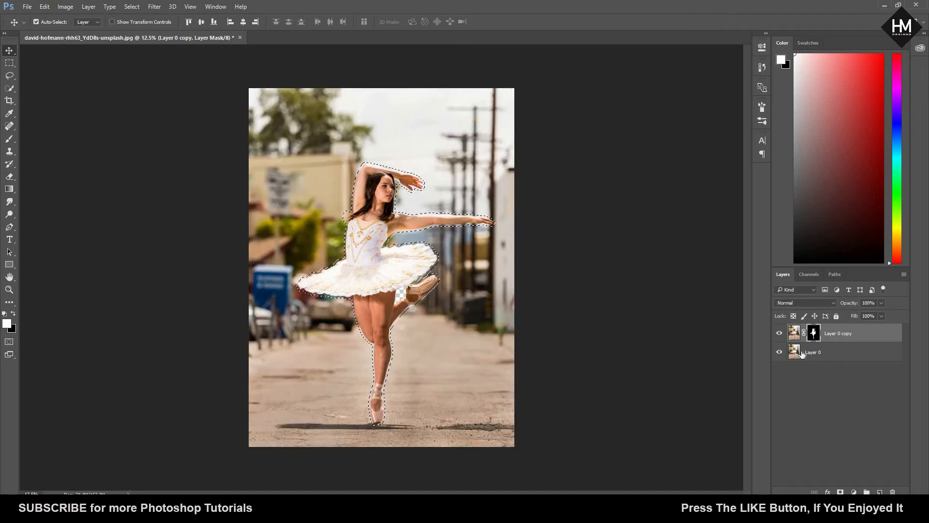
pyautogui.click(803, 354)
pyautogui.click(66, 6)
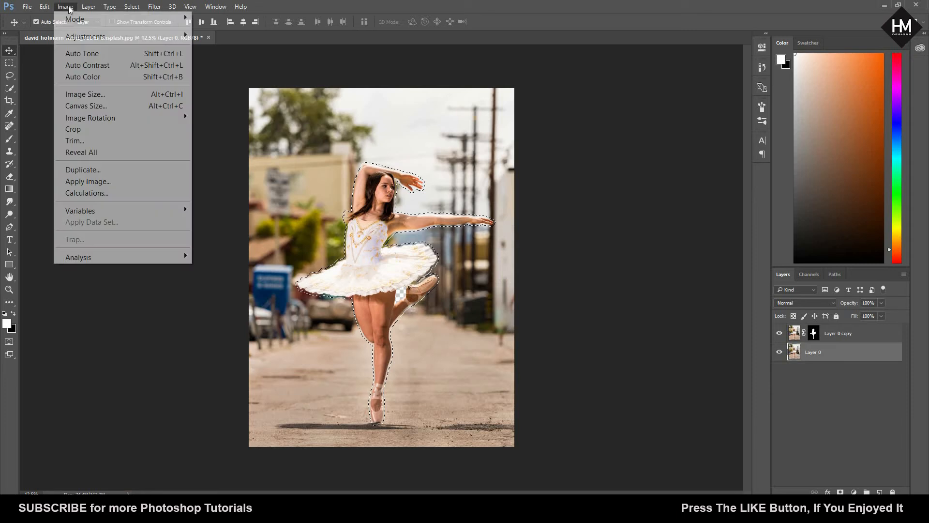
pyautogui.click(53, 13)
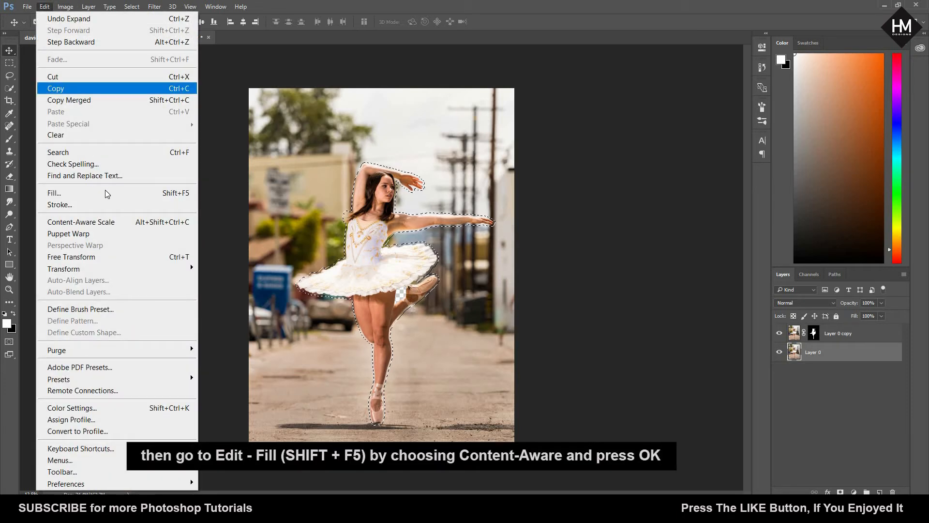
pyautogui.click(54, 192)
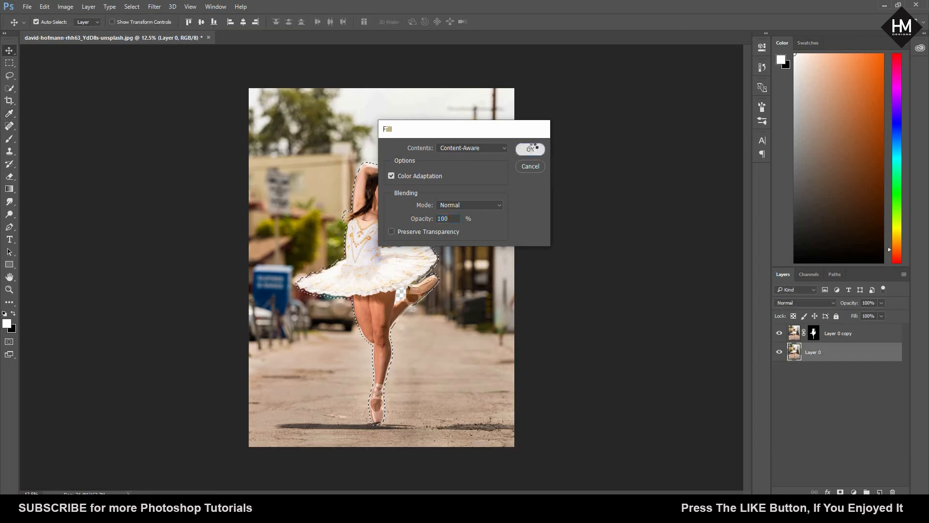
pyautogui.click(532, 149)
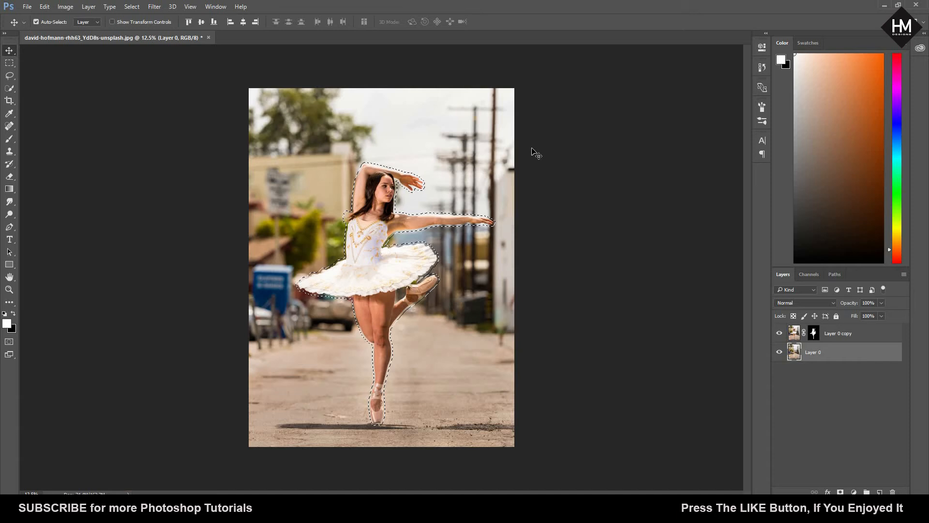
# Step: Deselect and toggle the masked dancer layer off and on to check the filled background
pyautogui.click(779, 333)
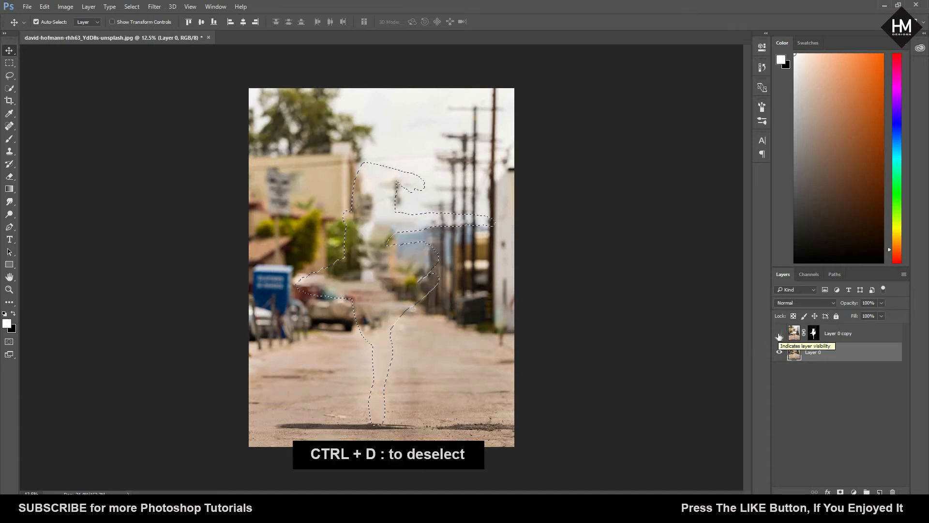
pyautogui.hotkey('ctrl', 'd')
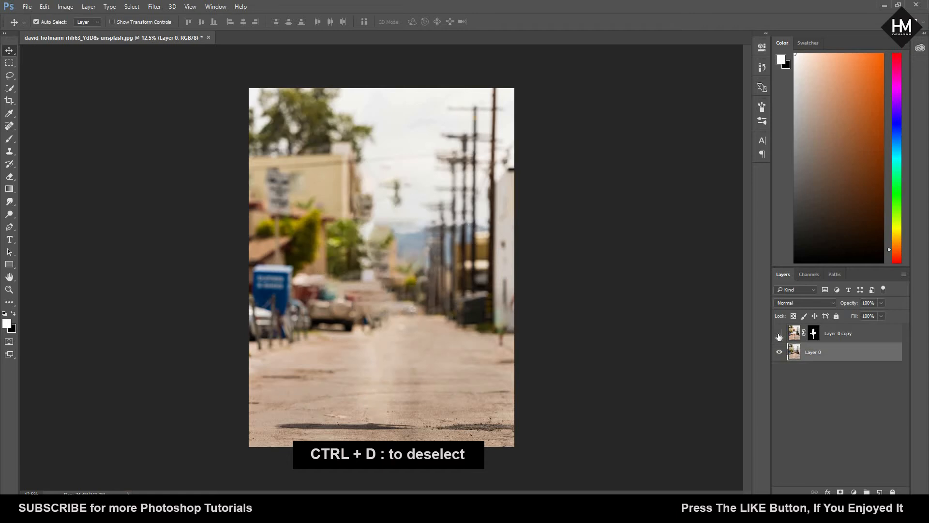
pyautogui.click(779, 333)
pyautogui.click(779, 333)
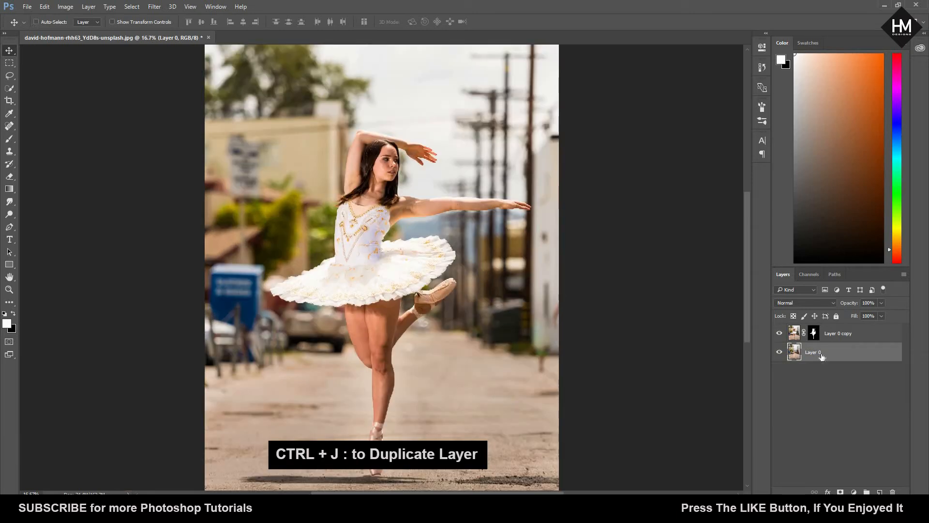
# Step: Duplicate the filled Layer 0 and open the Tilt-Shift blur filter on the copy
pyautogui.hotkey('ctrl', 'j')
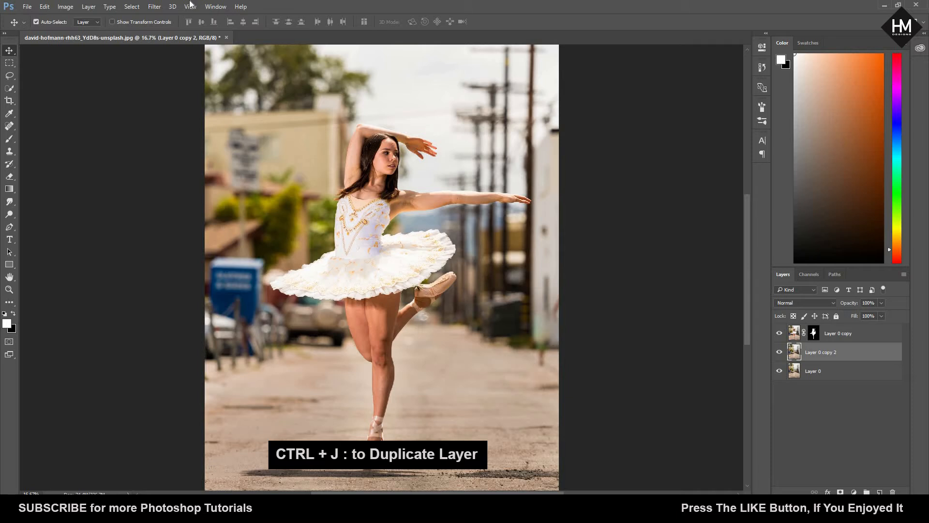
pyautogui.click(154, 6)
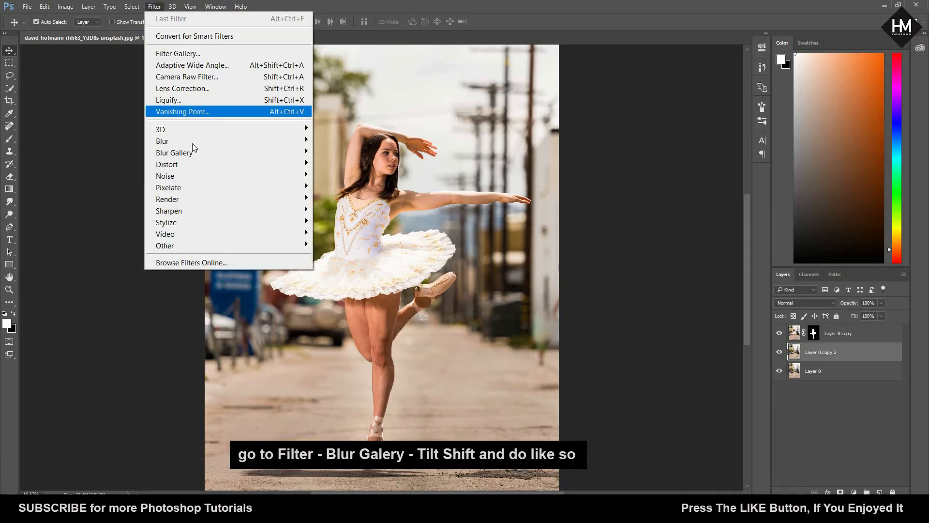
pyautogui.moveTo(201, 151)
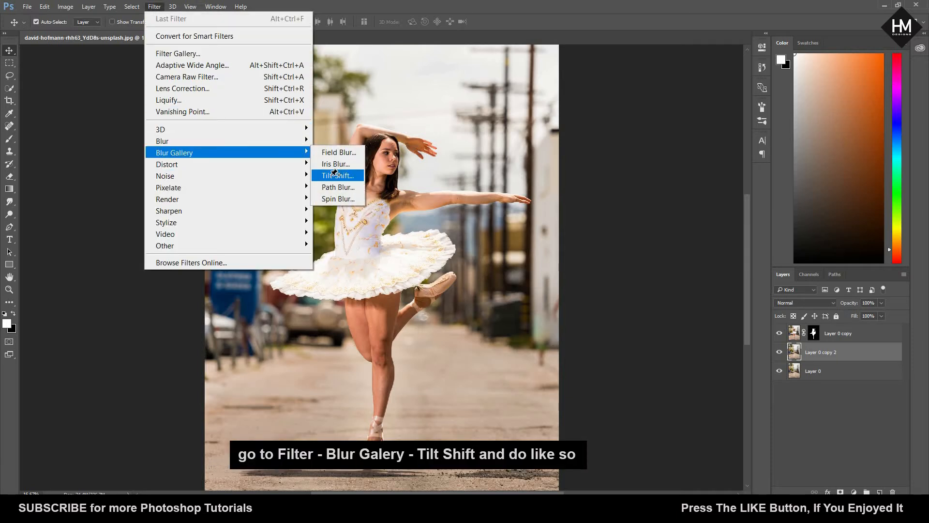
pyautogui.click(335, 174)
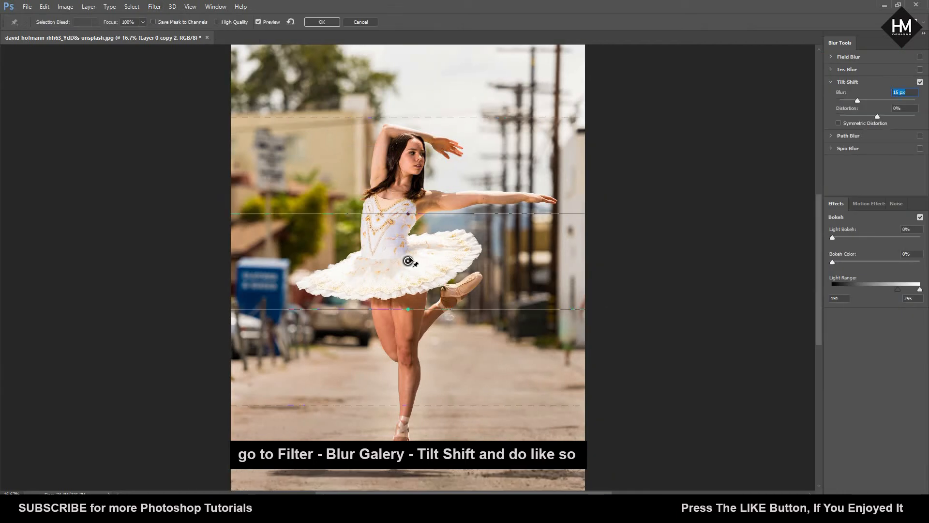
# Step: Center the tilt-shift focus just below the standing foot, stretch the upper fade to the dancer's shoulders, and set the blur to 287 px
pyautogui.moveTo(408, 261); pyautogui.dragTo(408, 333)
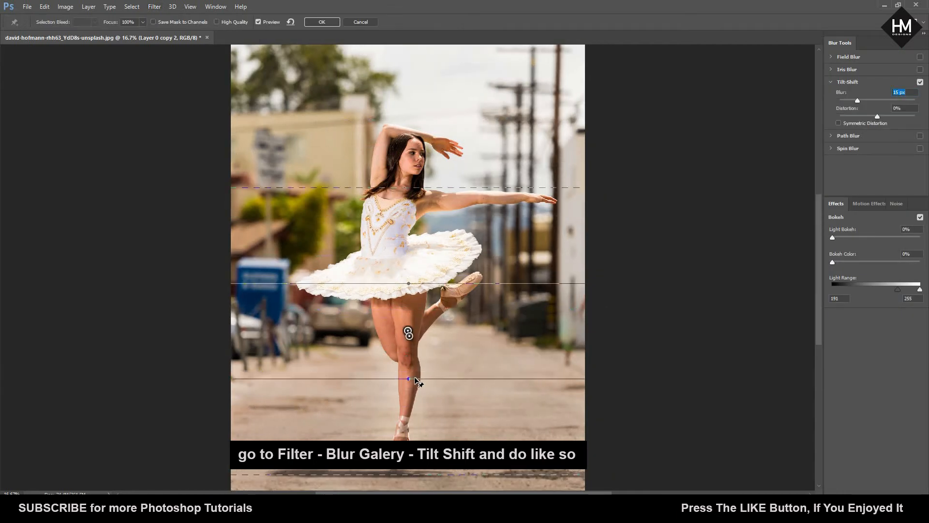
pyautogui.moveTo(415, 381); pyautogui.dragTo(409, 483)
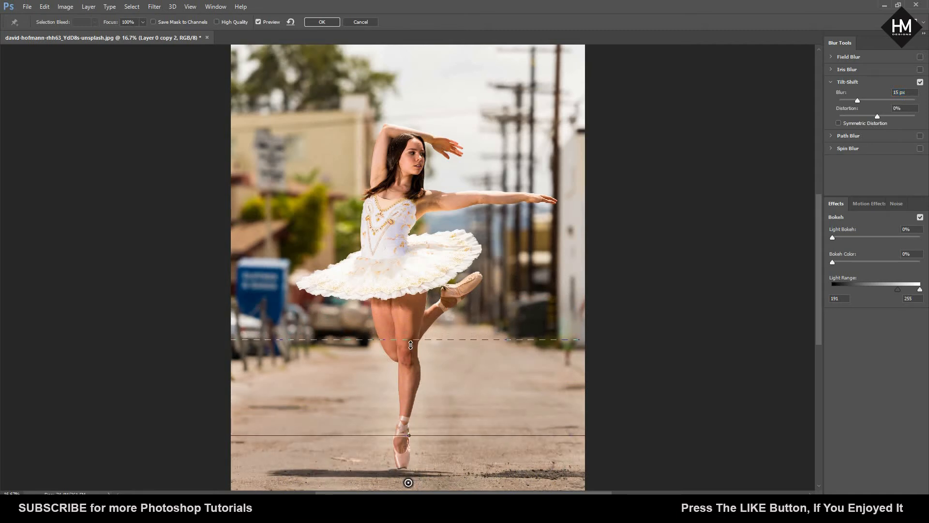
pyautogui.moveTo(411, 345); pyautogui.dragTo(430, 180)
pyautogui.moveTo(858, 100); pyautogui.dragTo(895, 98)
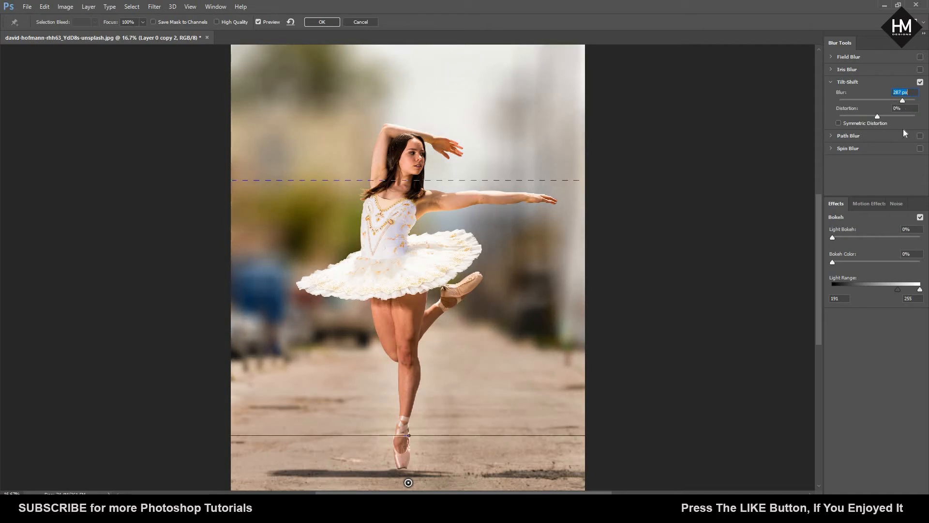
# Step: Set Light Bokeh to 24%, Bokeh Color to 8%, and the Light Range to 216–226 for the tilt-shift blur
pyautogui.click(845, 236)
pyautogui.click(854, 237)
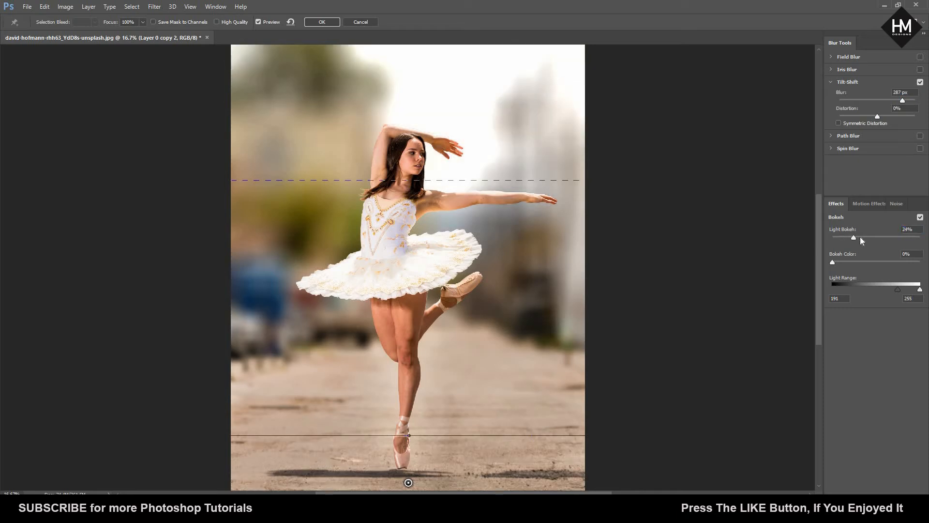
pyautogui.click(838, 262)
pyautogui.click(840, 261)
pyautogui.moveTo(898, 289); pyautogui.dragTo(909, 287)
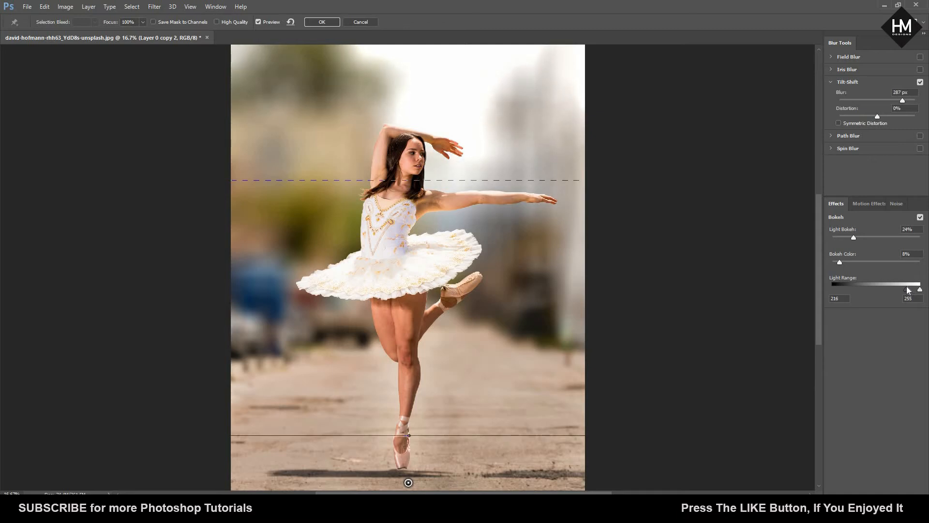
pyautogui.moveTo(920, 290); pyautogui.dragTo(911, 292)
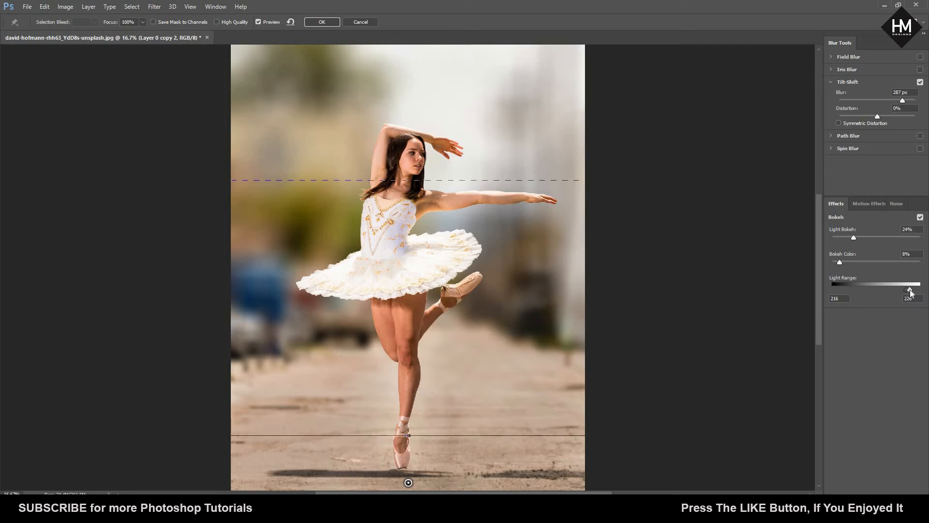
# Step: Raise Light Bokeh to 41% and narrow the Light Range to 182–184
pyautogui.moveTo(860, 239); pyautogui.dragTo(869, 239)
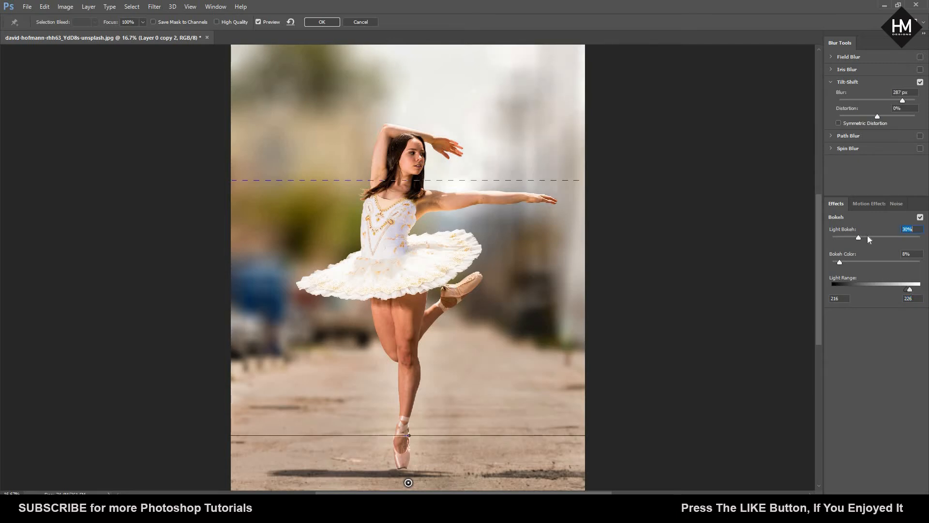
pyautogui.click(867, 236)
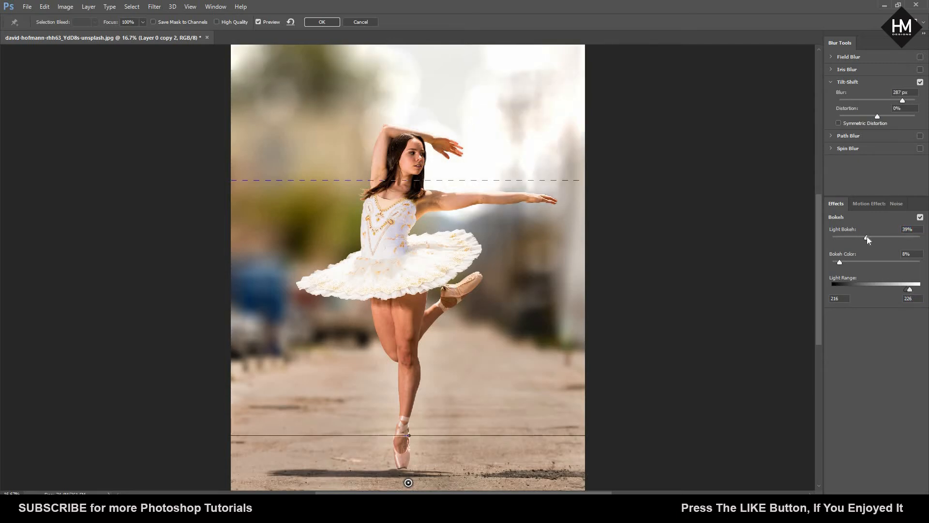
pyautogui.click(868, 237)
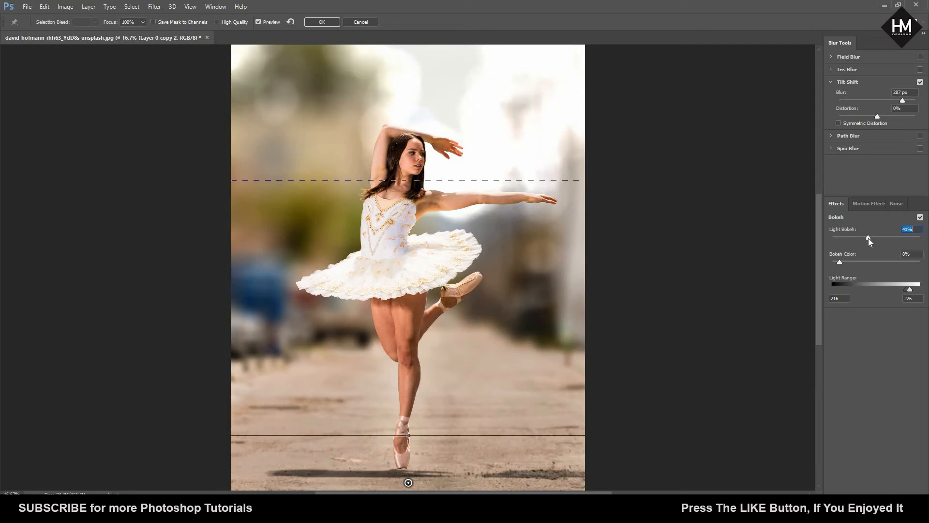
pyautogui.click(906, 291)
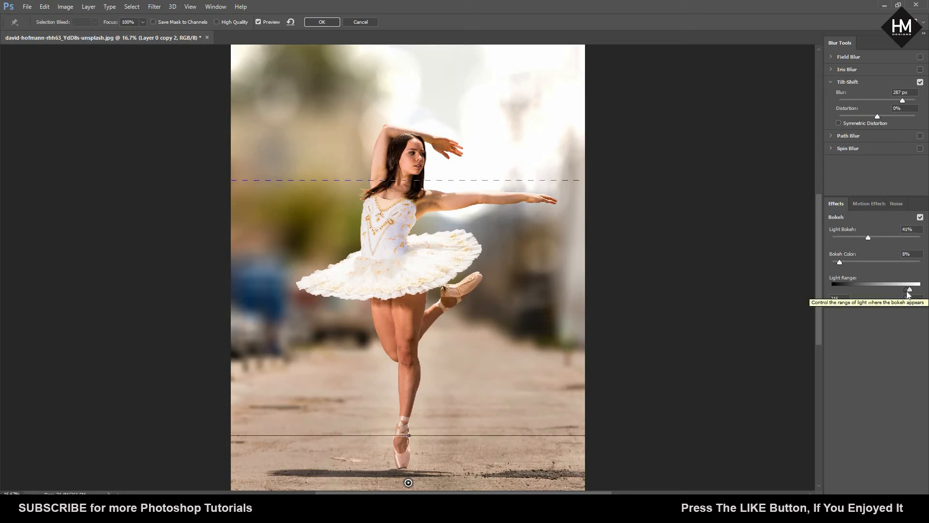
pyautogui.moveTo(907, 291); pyautogui.dragTo(905, 291)
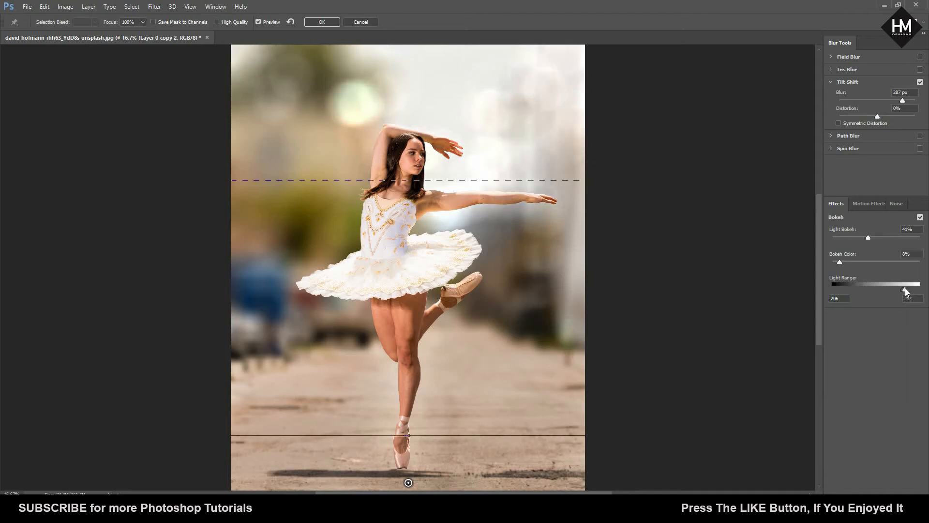
pyautogui.moveTo(907, 289); pyautogui.dragTo(895, 288)
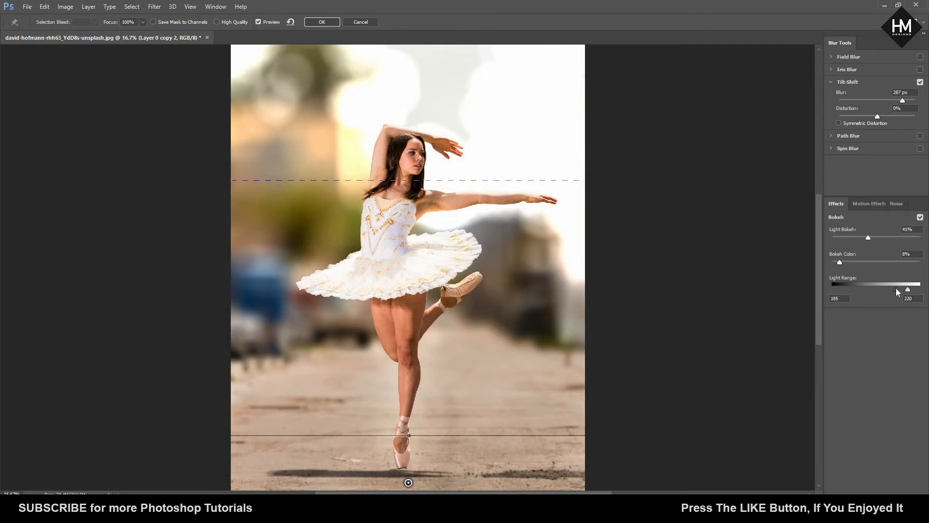
pyautogui.moveTo(903, 290); pyautogui.dragTo(895, 290)
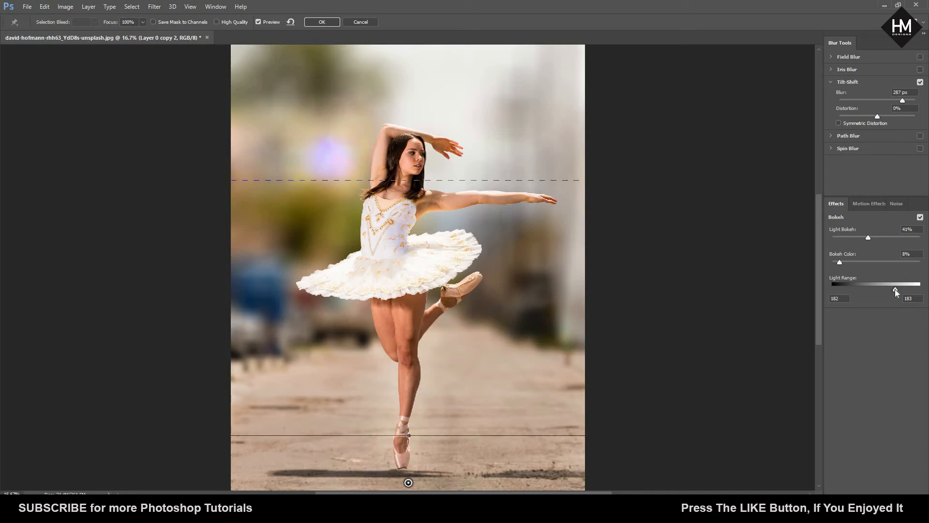
pyautogui.moveTo(895, 290); pyautogui.dragTo(895, 289)
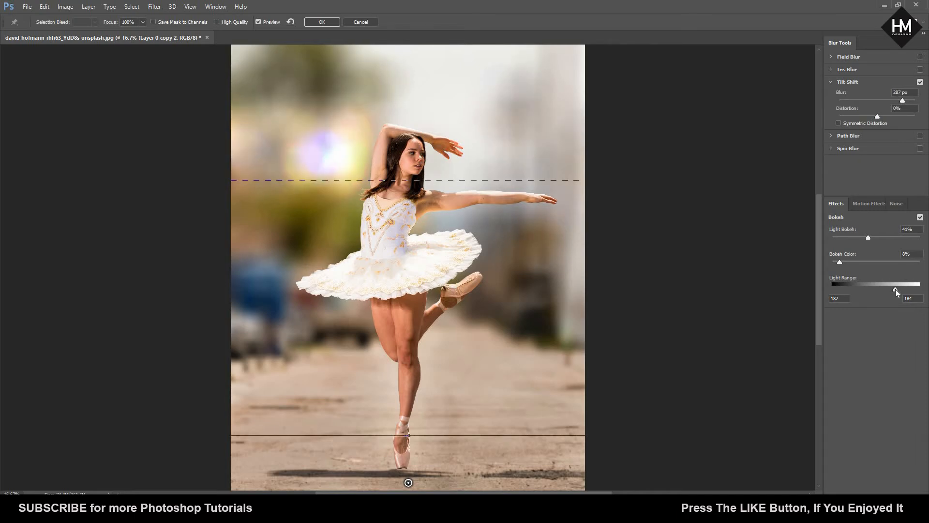
# Step: Set Bokeh Color to 0% and Light Bokeh to 39%, and apply the tilt-shift blur to the background copy
pyautogui.moveTo(840, 262); pyautogui.dragTo(839, 262)
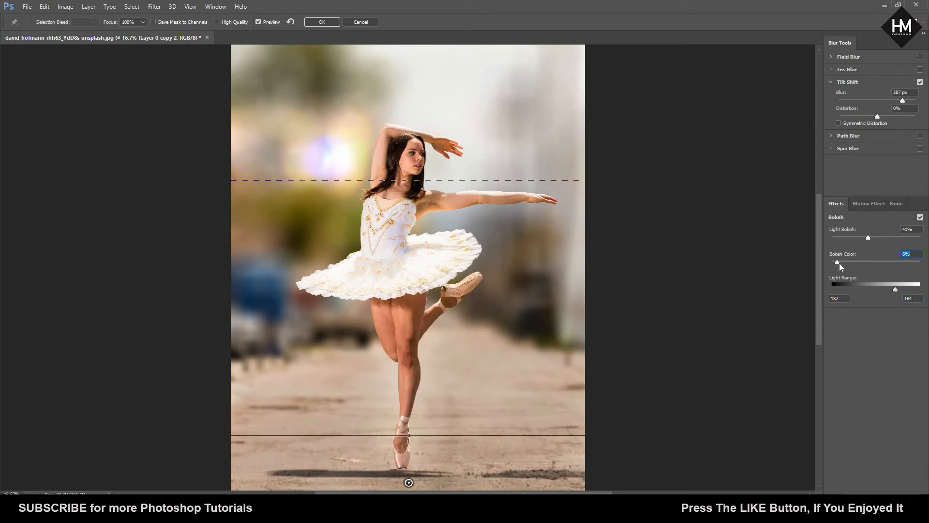
pyautogui.moveTo(837, 263); pyautogui.dragTo(817, 260)
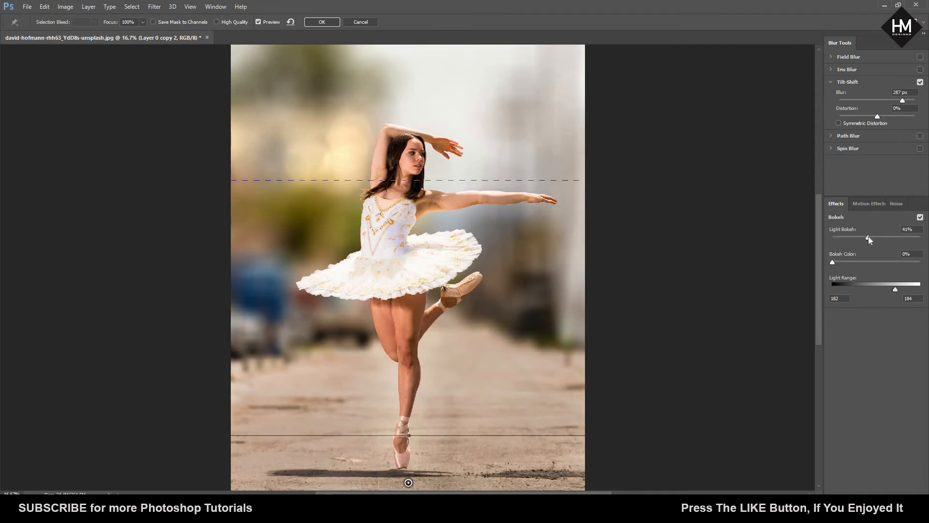
pyautogui.moveTo(870, 236); pyautogui.dragTo(866, 234)
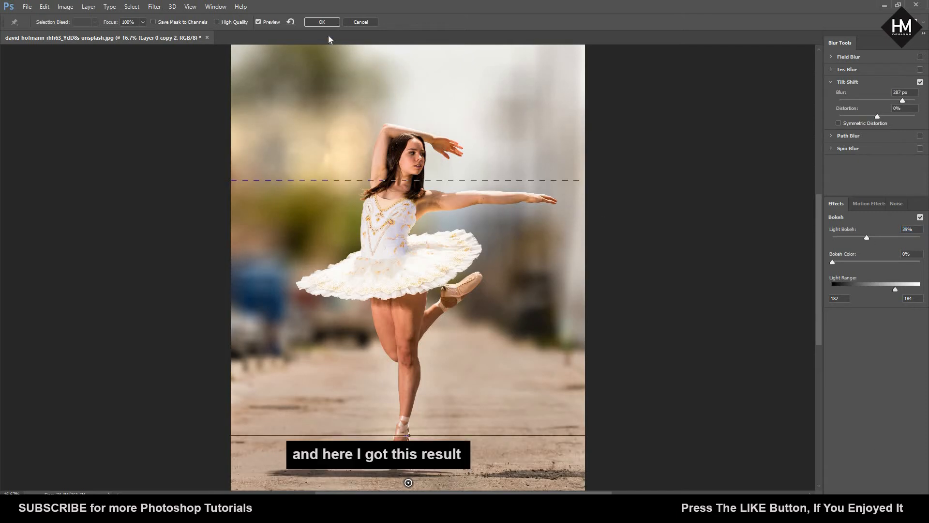
pyautogui.click(322, 23)
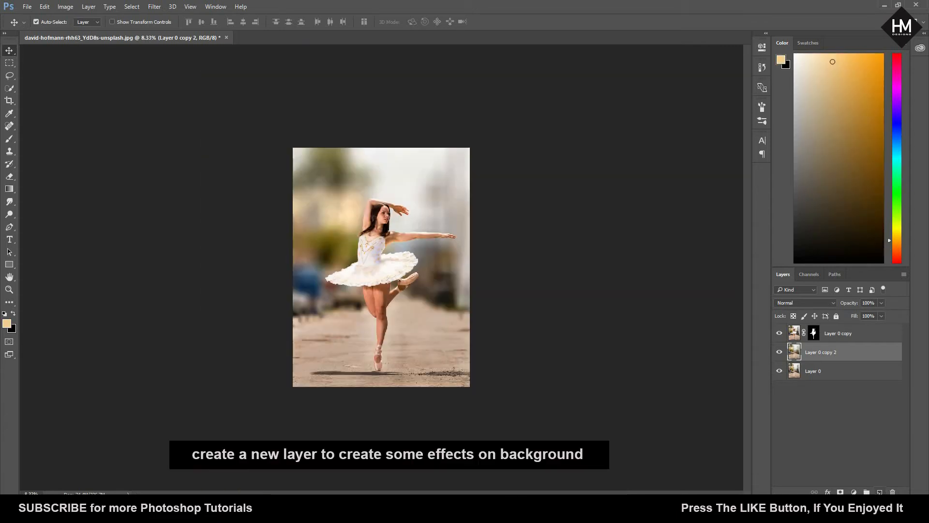
# Step: Add a new layer above the blurred background copy and paint a soft orange spot on the background behind the dancer's raised elbow
pyautogui.click(880, 491)
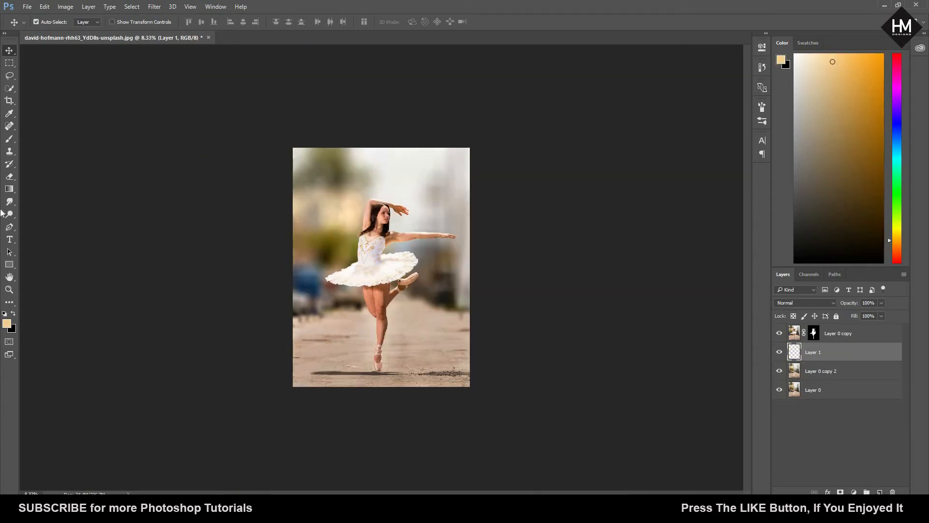
pyautogui.press('i')
pyautogui.click(332, 202)
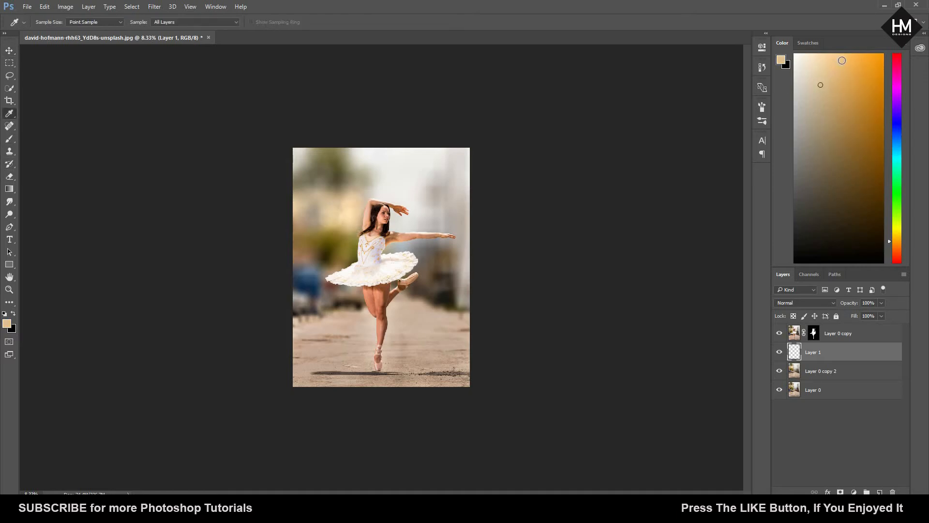
pyautogui.click(849, 55)
pyautogui.click(10, 136)
pyautogui.moveTo(265, 22)
pyautogui.mouseDown()
pyautogui.moveTo(265, 245)
pyautogui.moveTo(312, 201)
pyautogui.moveTo(337, 232)
pyautogui.mouseUp()
pyautogui.press('v')
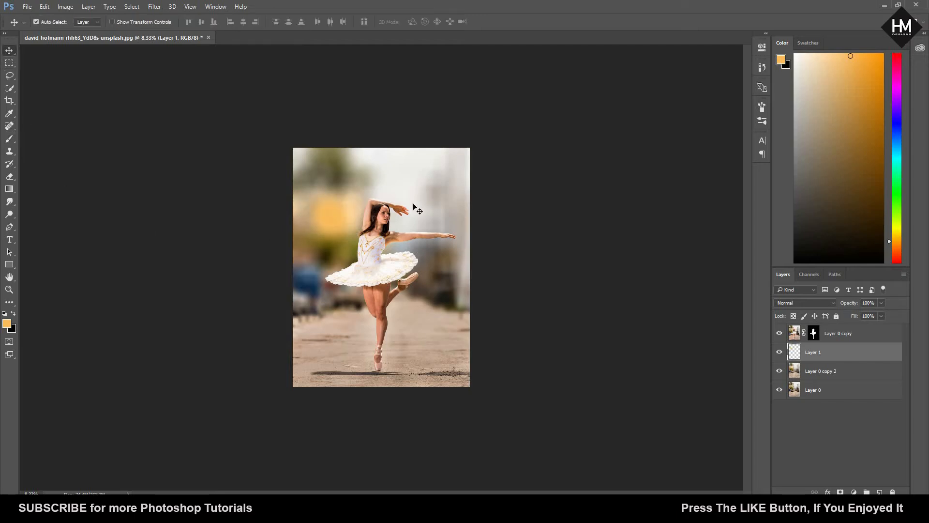
# Step: Enlarge the orange spot to about 355% and move it up over the trees in the photo's upper-left background
pyautogui.hotkey('ctrl', 't')
pyautogui.moveTo(391, 149); pyautogui.dragTo(450, 92)
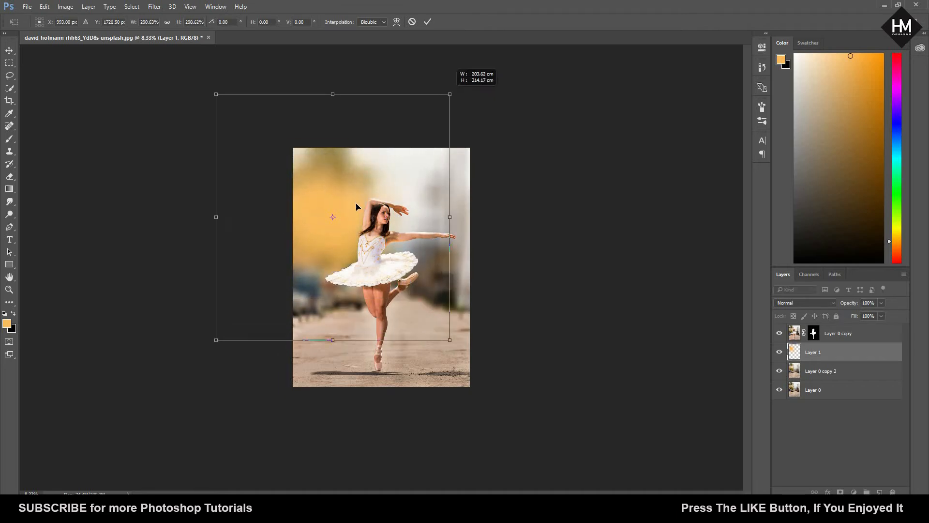
pyautogui.moveTo(363, 192); pyautogui.dragTo(354, 180)
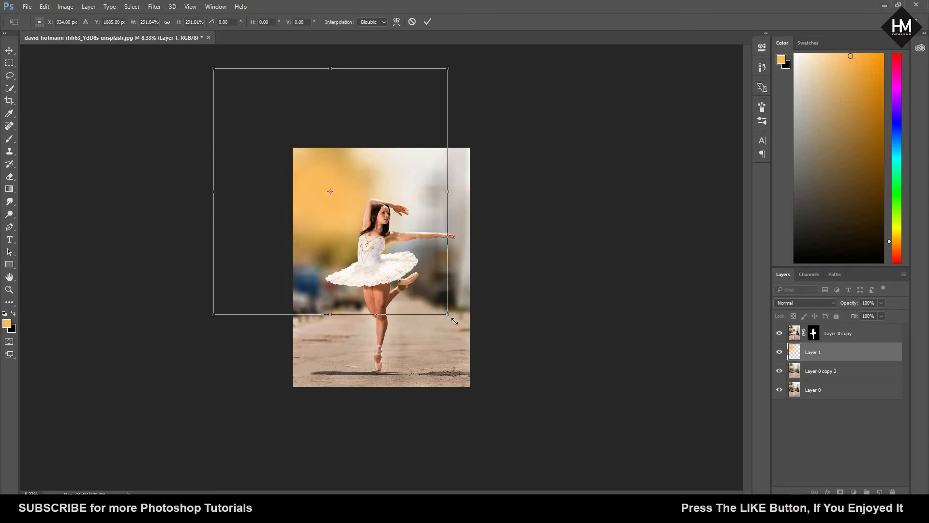
pyautogui.moveTo(454, 321); pyautogui.dragTo(476, 340)
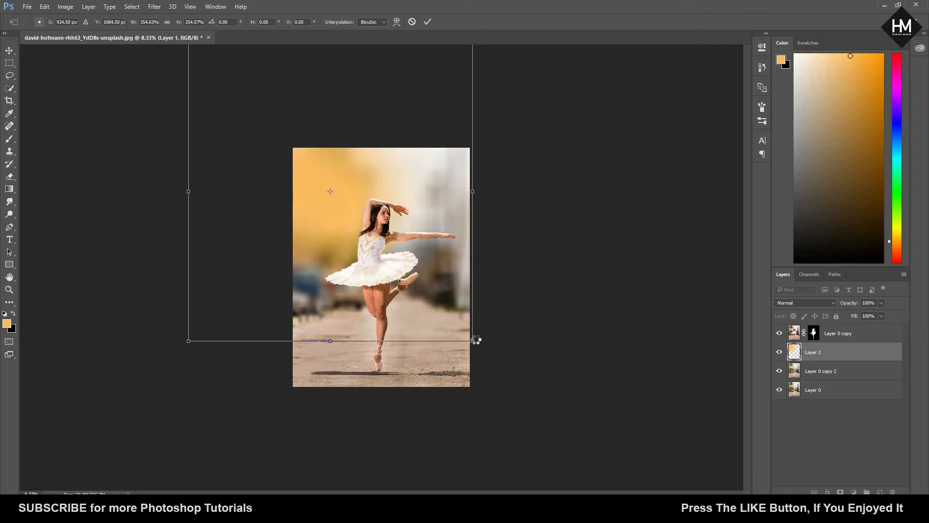
pyautogui.press('Return')
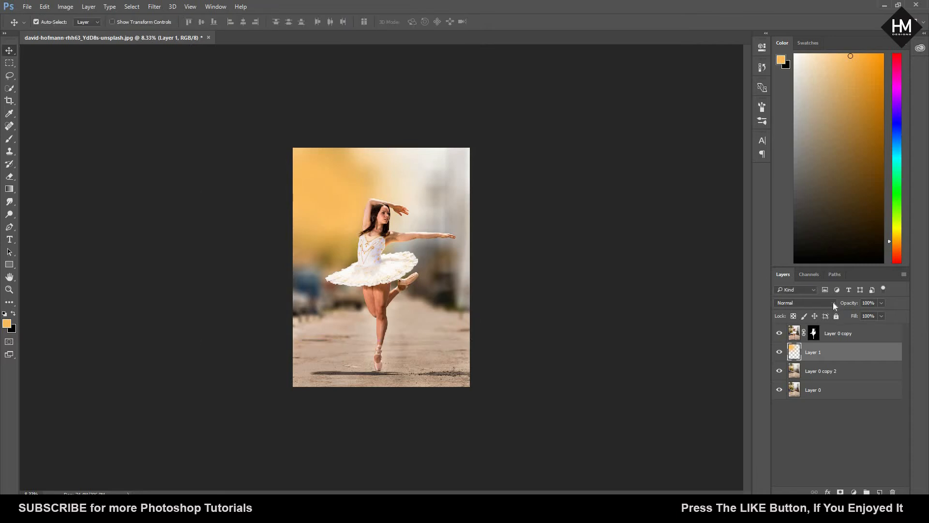
# Step: Set the orange glow layer's blend mode to Hard Light and its opacity to 33%
pyautogui.click(832, 302)
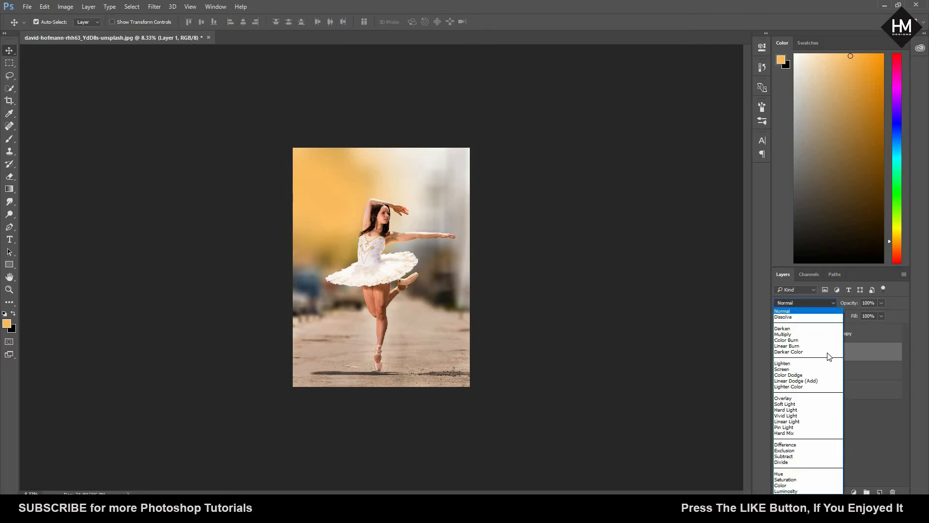
pyautogui.click(823, 410)
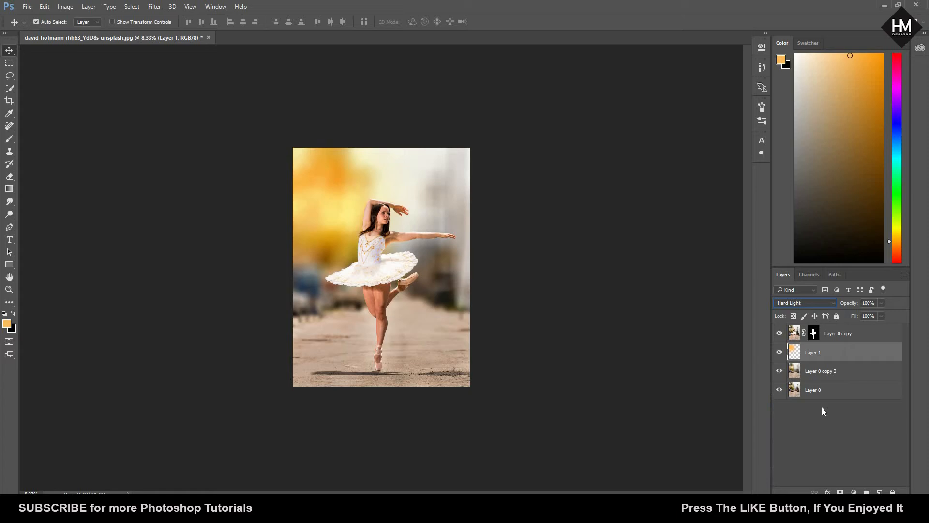
pyautogui.click(881, 305)
pyautogui.click(852, 315)
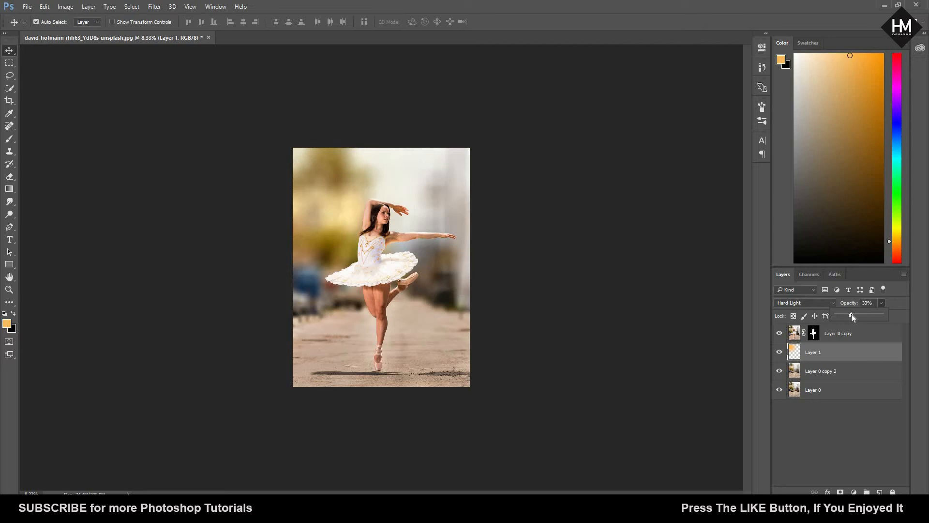
# Step: Add another layer above the orange glow and paint a soft spot of a sampled, more saturated yellow-orange behind the raised arm
pyautogui.click(880, 491)
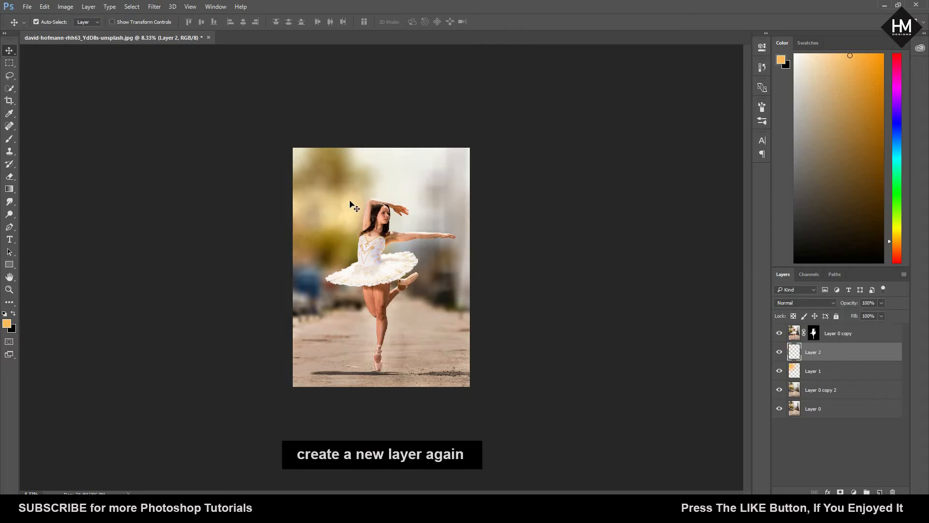
pyautogui.click(9, 139)
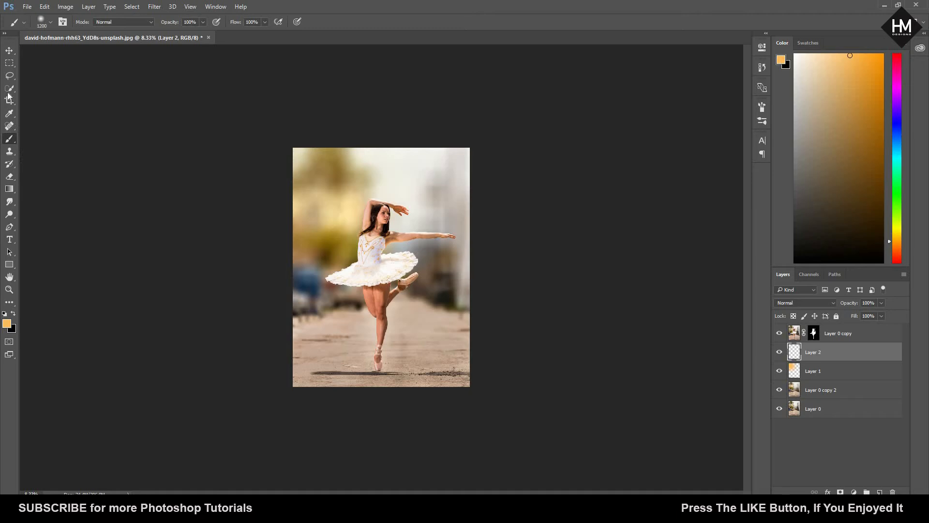
pyautogui.click(10, 113)
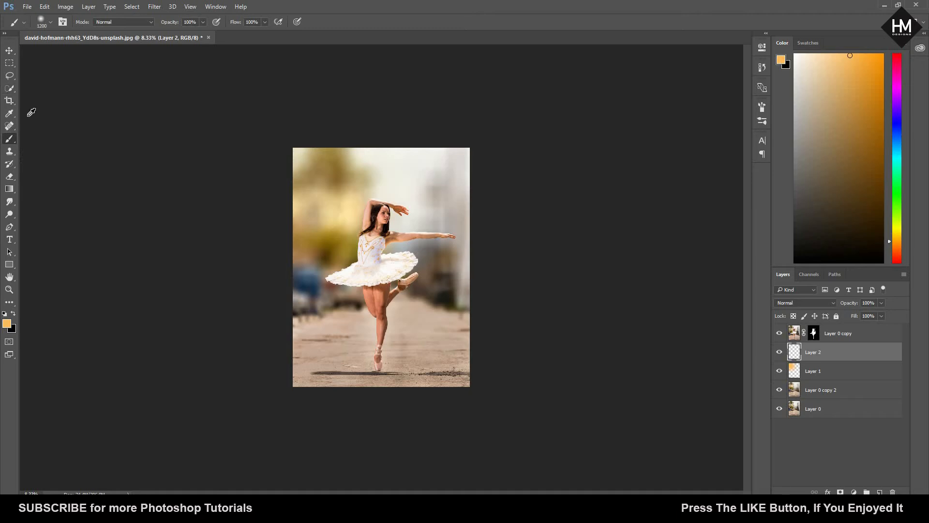
pyautogui.click(353, 196)
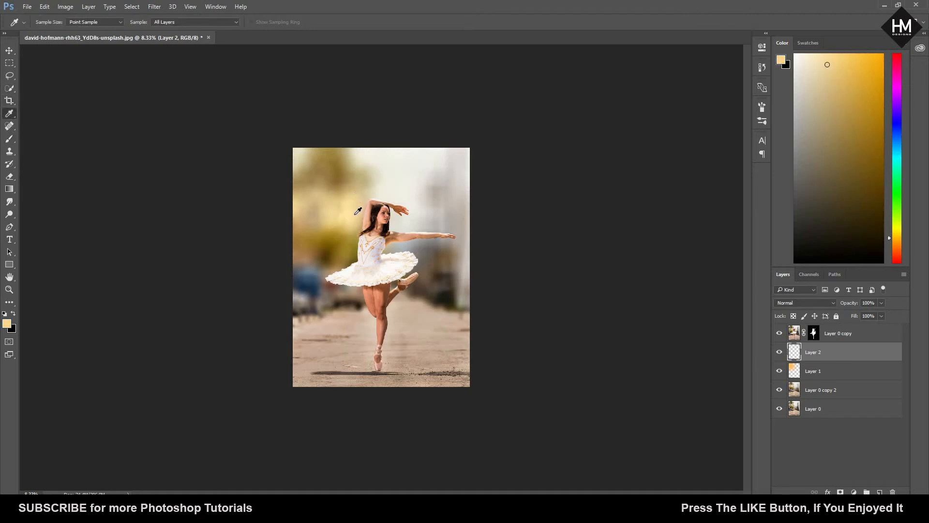
pyautogui.click(358, 211)
pyautogui.click(847, 56)
pyautogui.press('b')
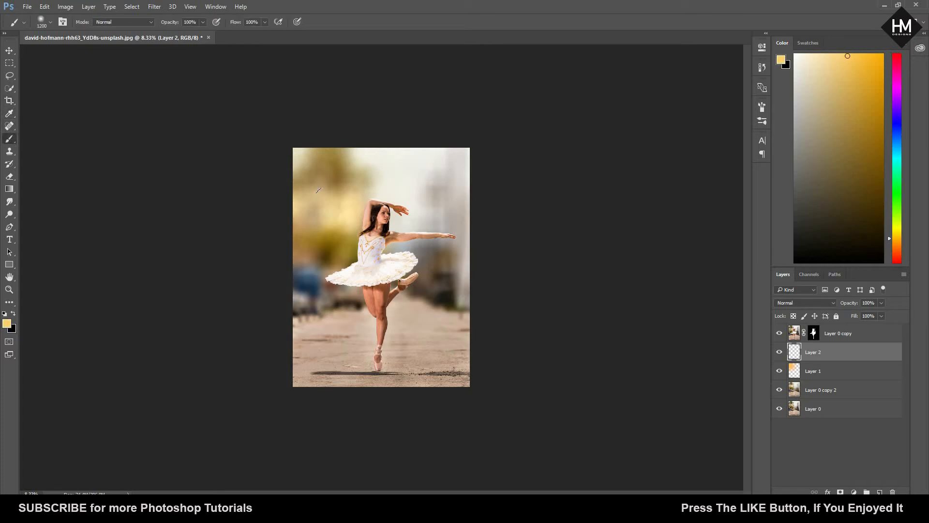
pyautogui.click(330, 198)
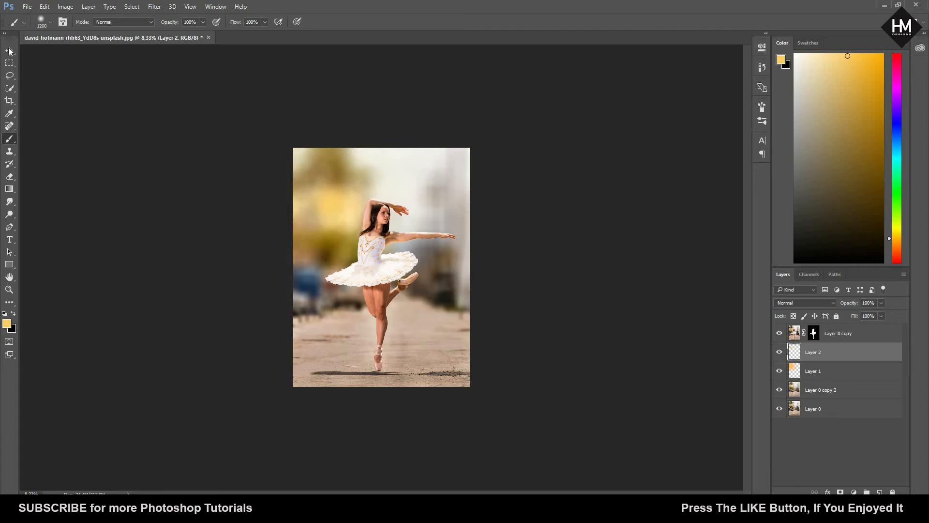
# Step: Enlarge the yellow spot to about 298% and move it to the sky above the dancer's head
pyautogui.hotkey('ctrl', 't')
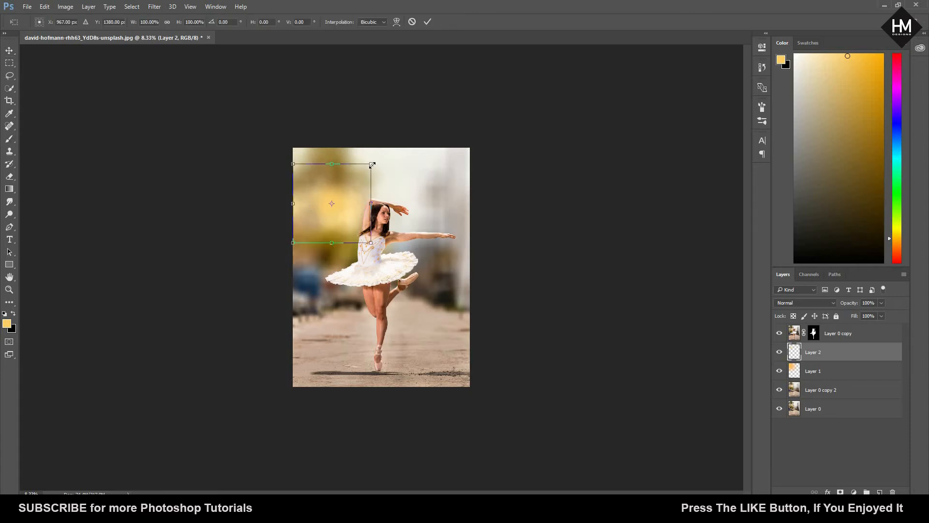
pyautogui.moveTo(433, 141)
pyautogui.mouseDown()
pyautogui.moveTo(479, 118)
pyautogui.moveTo(485, 96)
pyautogui.mouseUp()
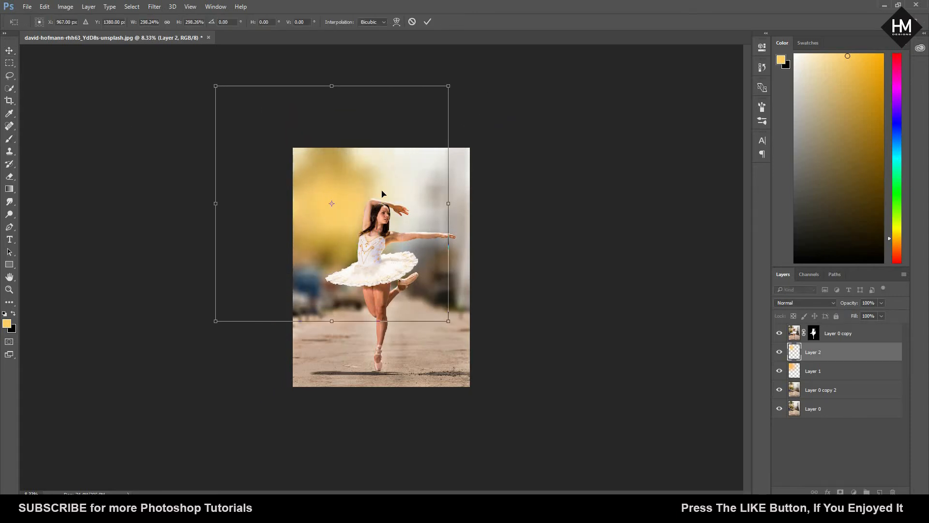
pyautogui.moveTo(349, 196)
pyautogui.mouseDown()
pyautogui.moveTo(389, 189)
pyautogui.moveTo(393, 170)
pyautogui.mouseUp()
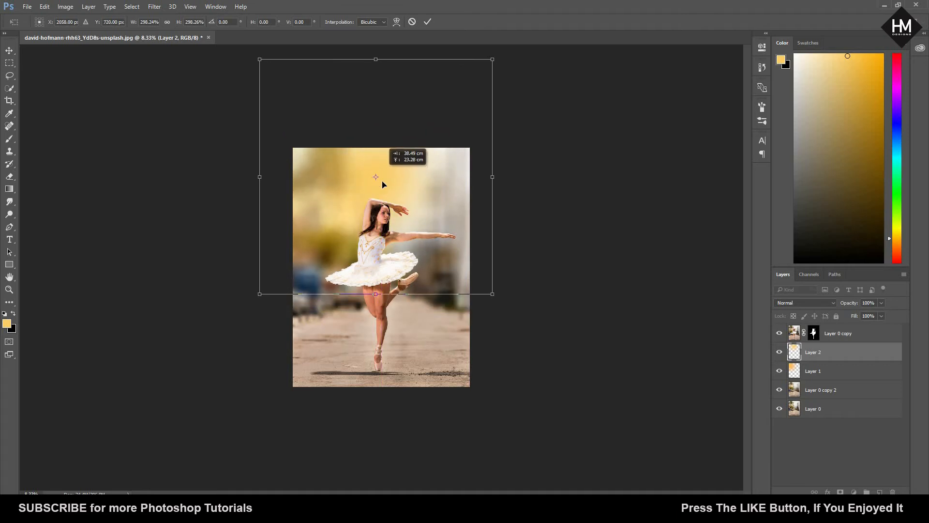
pyautogui.press('Return')
# Step: Shift the Hard Light orange glow on Layer 1 slightly to the left
pyautogui.click(817, 373)
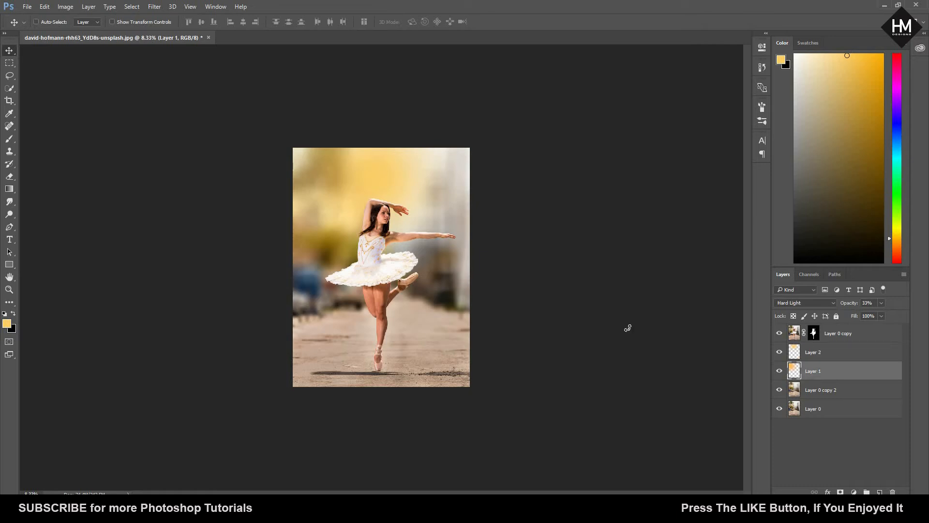
pyautogui.hotkey('ctrl', 't')
pyautogui.moveTo(381, 199)
pyautogui.mouseDown()
pyautogui.moveTo(353, 185)
pyautogui.moveTo(366, 196)
pyautogui.mouseUp()
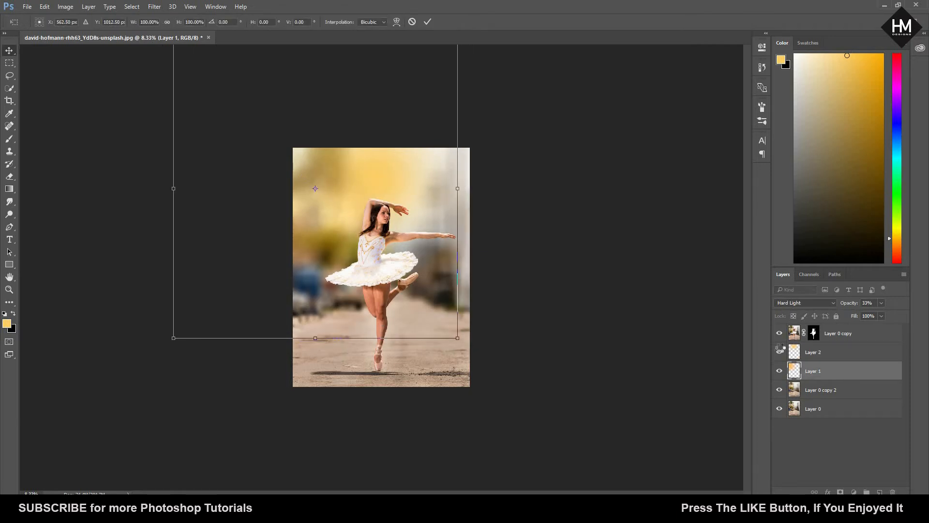
pyautogui.press('Return')
# Step: Set the yellow glow on Layer 2 to Screen blending and toggle its visibility to compare the effect
pyautogui.click(823, 352)
pyautogui.click(829, 305)
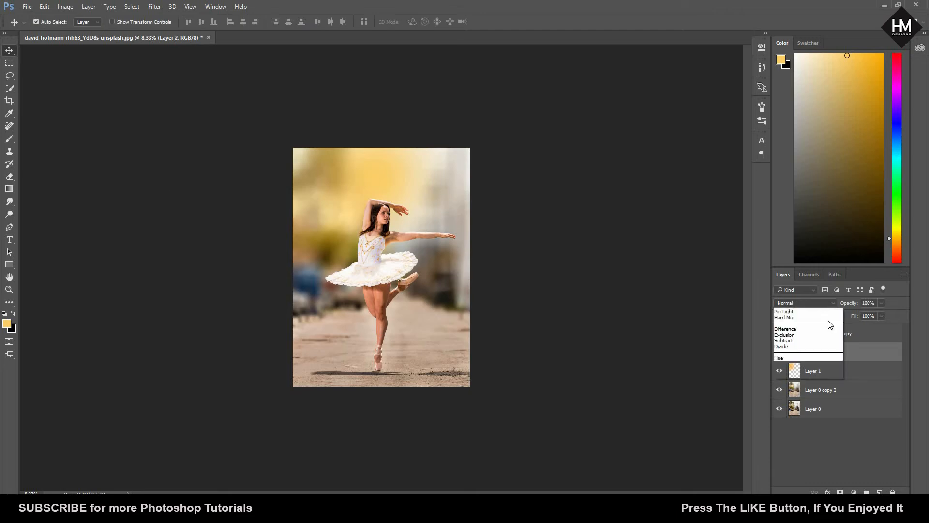
pyautogui.click(822, 370)
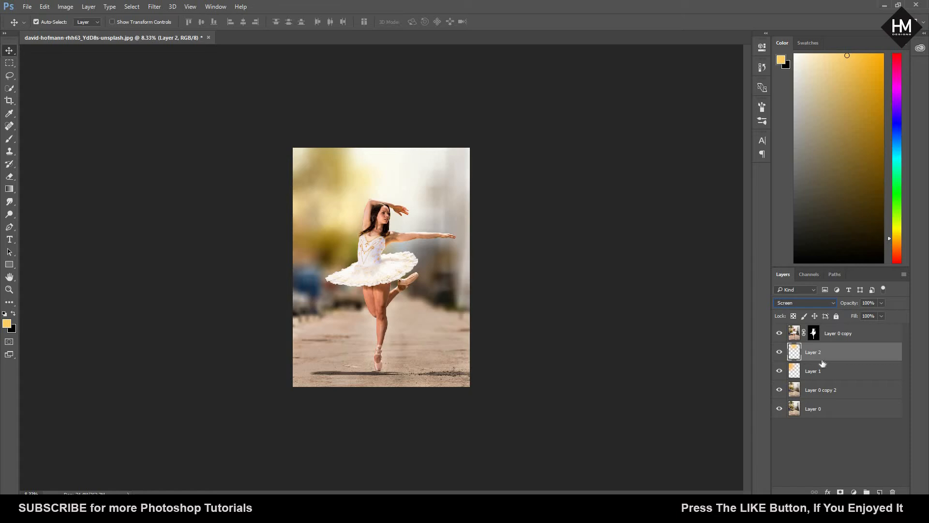
pyautogui.click(780, 355)
pyautogui.click(779, 355)
pyautogui.click(779, 355)
pyautogui.click(780, 355)
# Step: Enlarge the Screen glow to about 118% and shift it left toward the trees
pyautogui.hotkey('ctrl', 't')
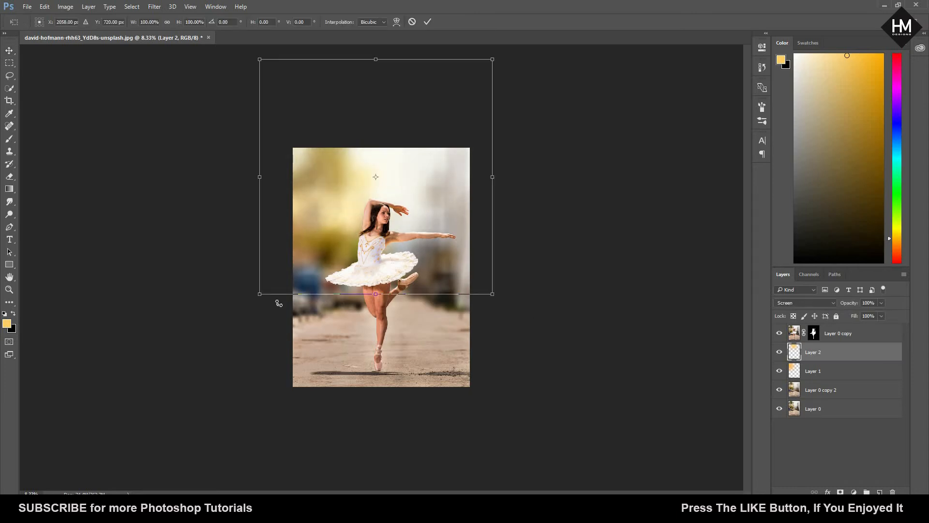
pyautogui.moveTo(254, 297); pyautogui.dragTo(240, 315)
pyautogui.moveTo(323, 230)
pyautogui.mouseDown()
pyautogui.moveTo(294, 231)
pyautogui.moveTo(327, 231)
pyautogui.moveTo(305, 230)
pyautogui.mouseUp()
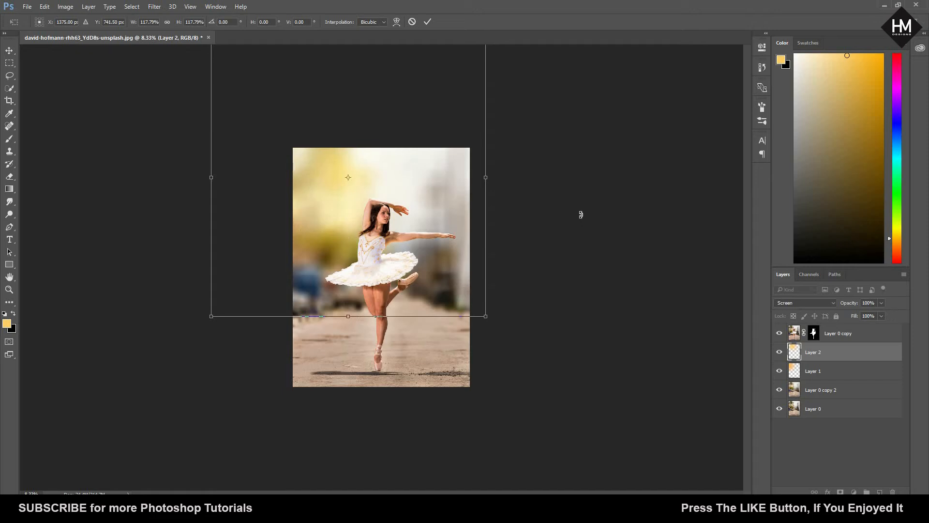
pyautogui.press('Return')
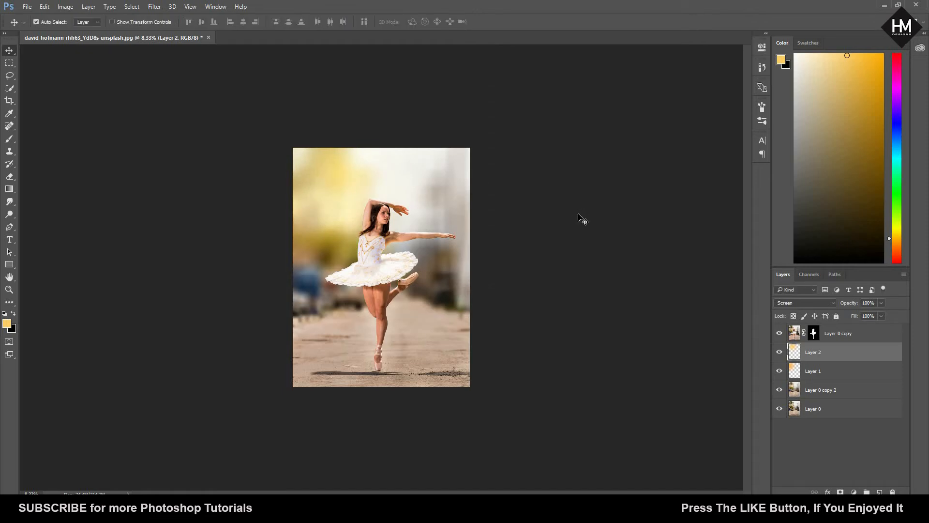
# Step: Add a new layer above the masked dancer cutout and clip it to that cutout
pyautogui.hotkey('ctrl', '+')
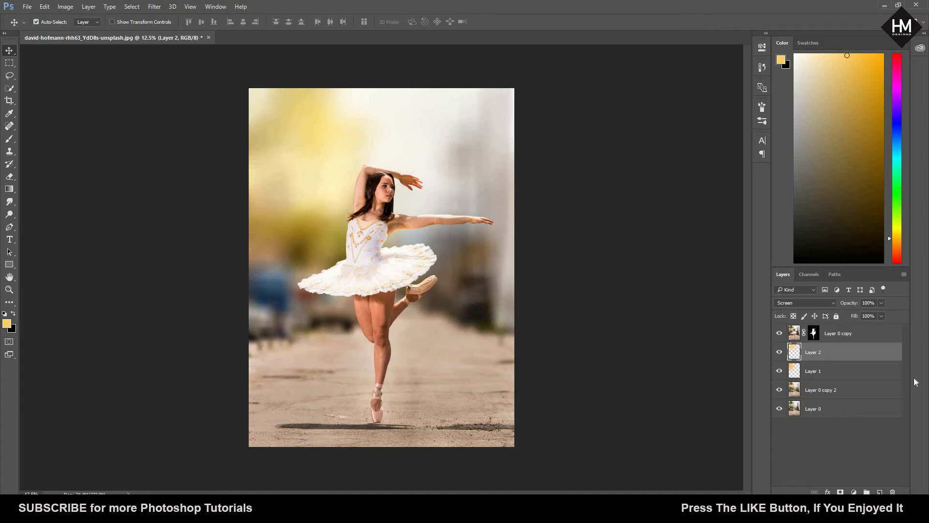
pyautogui.click(843, 334)
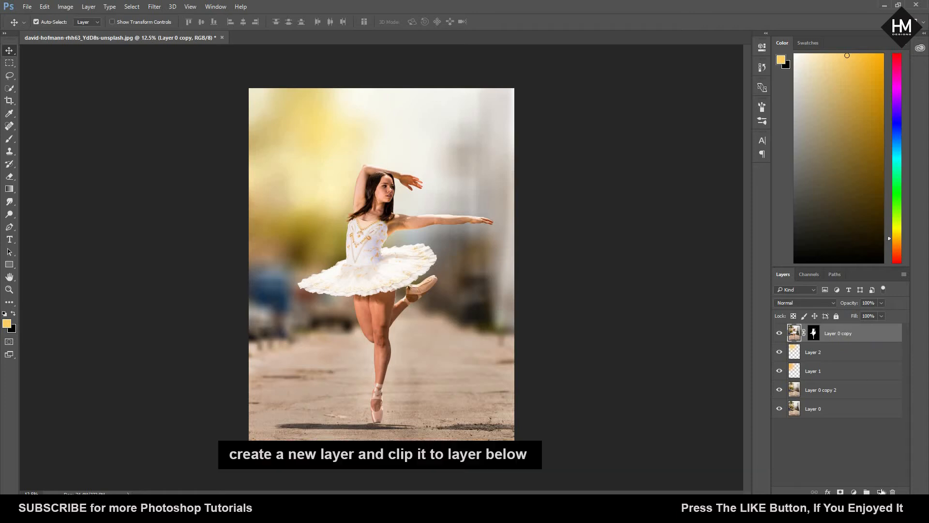
pyautogui.hotkey('ctrl', 'shift', 'alt', 'n')
pyautogui.rightClick(825, 335)
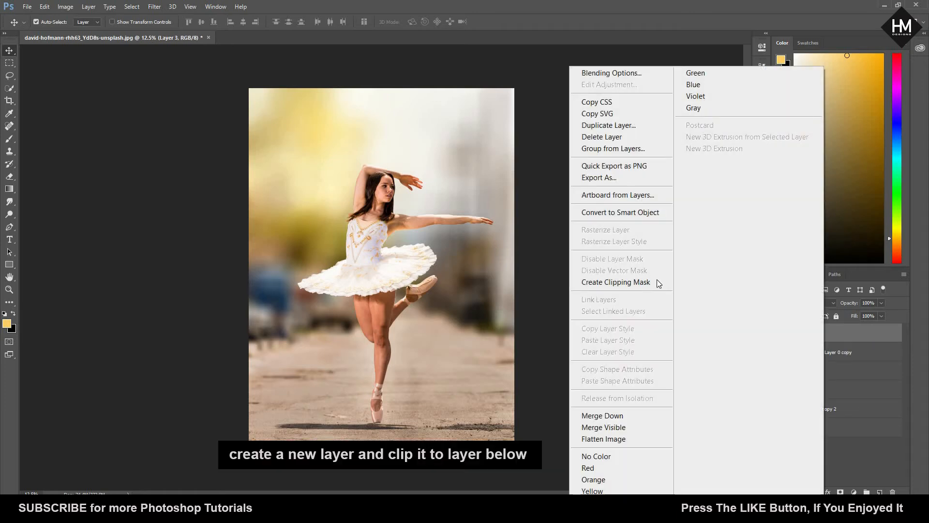
pyautogui.click(659, 284)
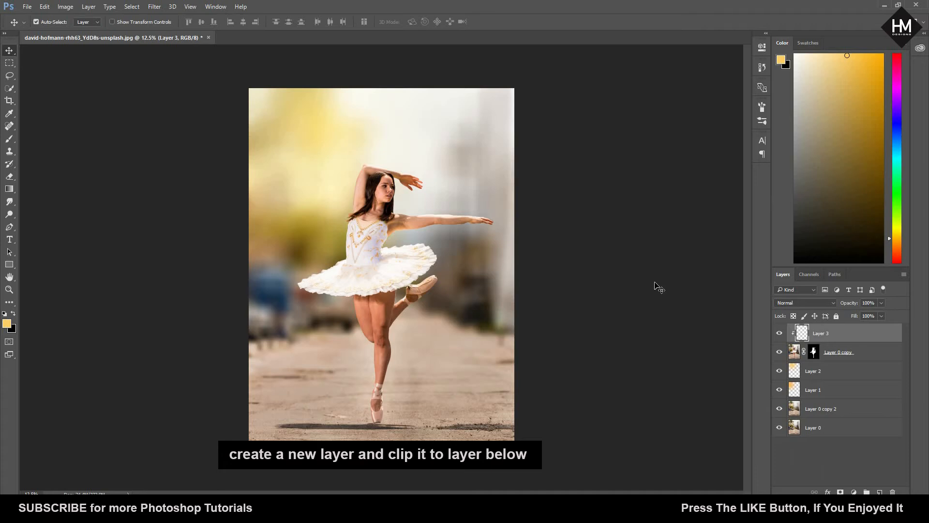
# Step: Fill the clipped Layer 3 with 50% Gray and set its blending mode to Overlay
pyautogui.press('i')
pyautogui.hotkey('shift', 'F5')
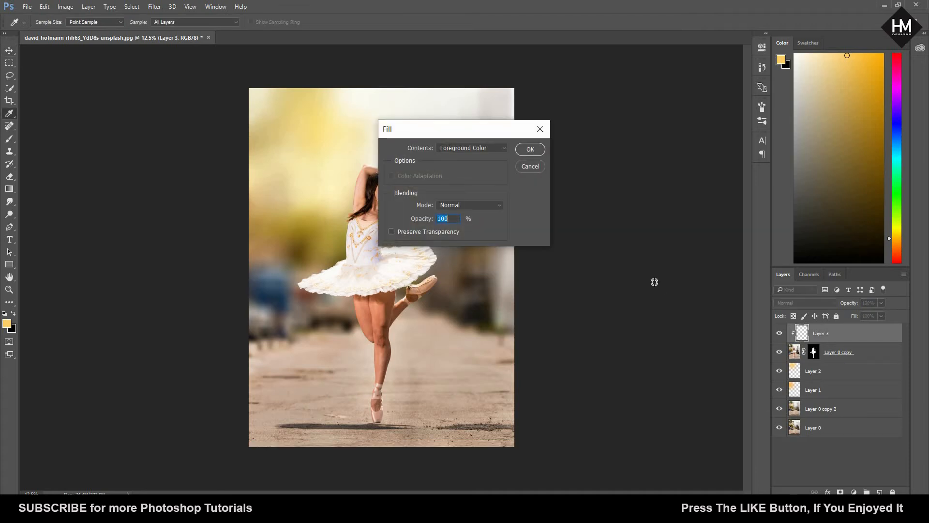
pyautogui.click(502, 152)
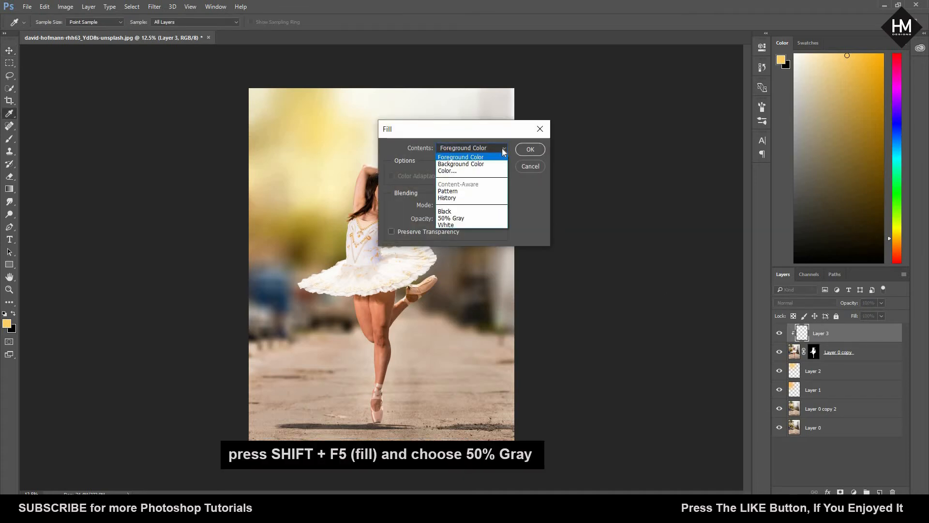
pyautogui.click(488, 220)
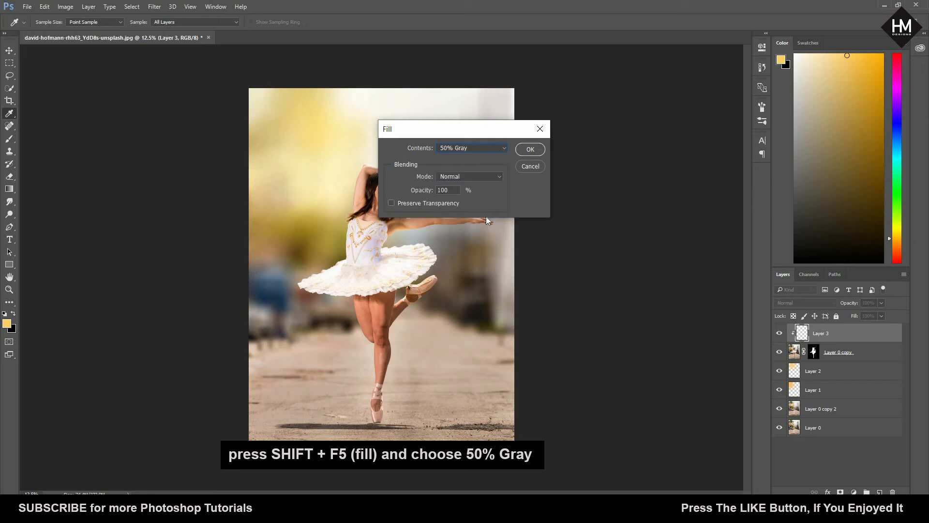
pyautogui.click(530, 150)
pyautogui.press('v')
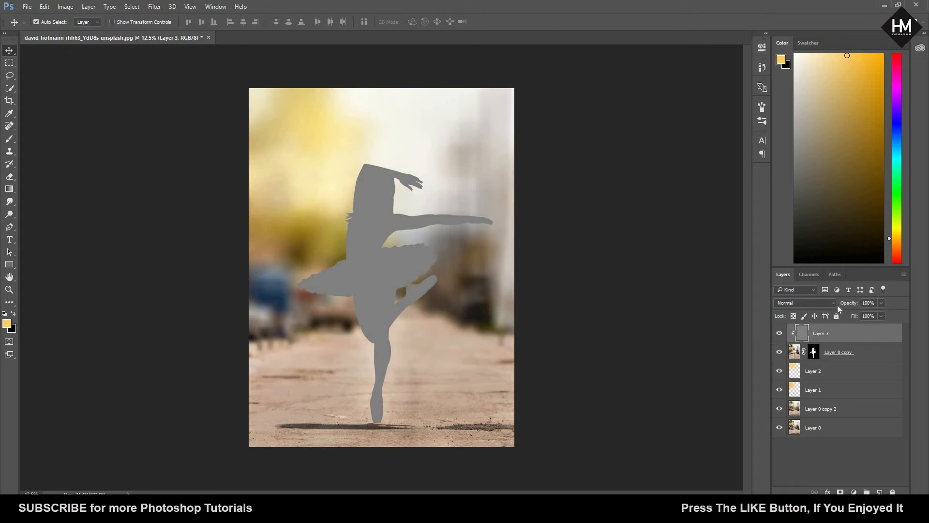
pyautogui.click(822, 303)
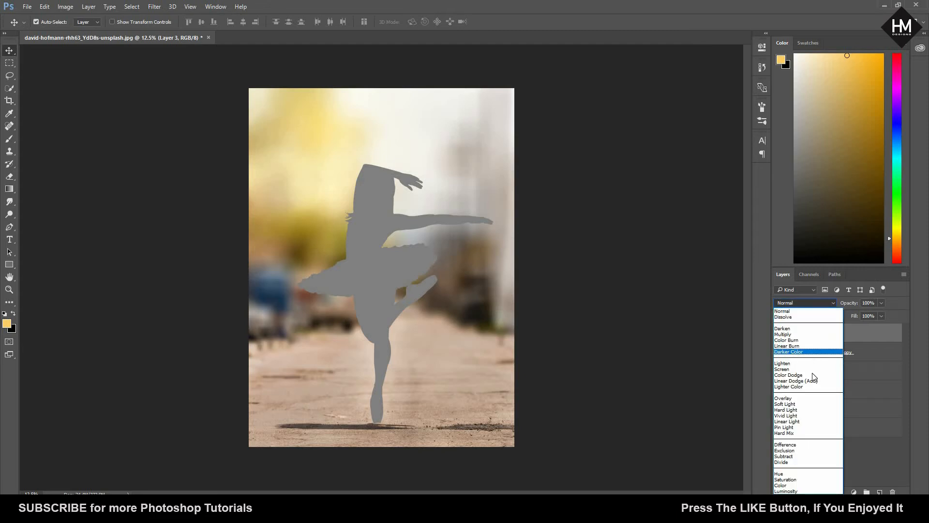
pyautogui.click(812, 398)
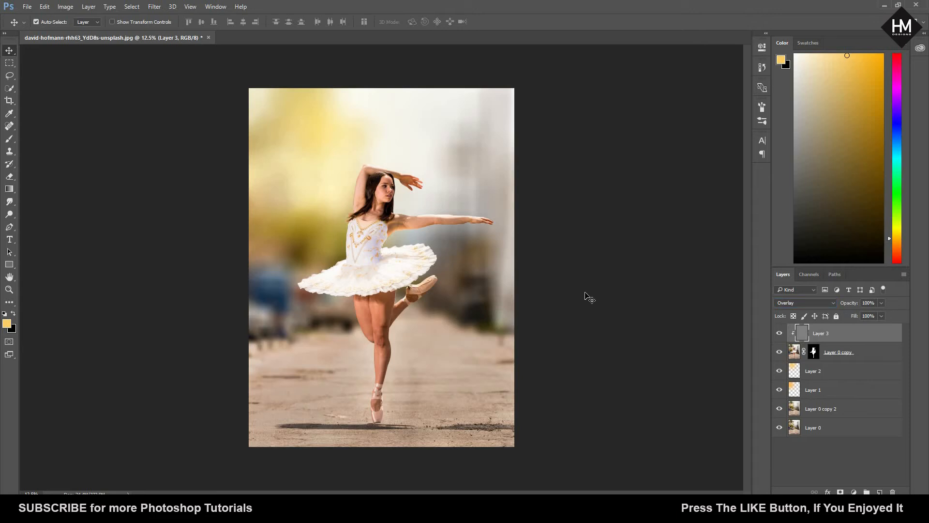
# Step: Darken the dancer's shoulder and outstretched arm on Layer 3 using the Burn tool with a size 700 brush
pyautogui.hotkey('ctrl', '+')
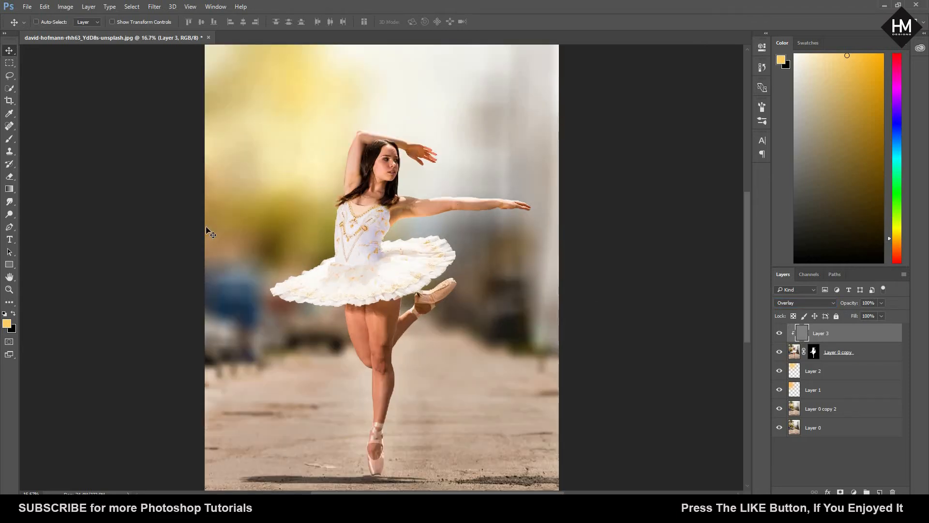
pyautogui.click(9, 215)
pyautogui.click(49, 224)
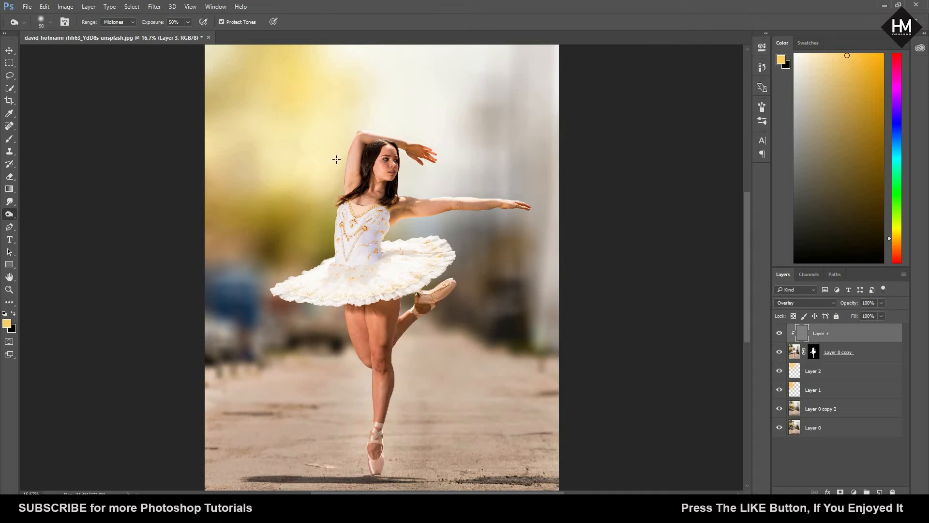
pyautogui.press(']')
pyautogui.press(']')
pyautogui.press(']')
pyautogui.hotkey('ctrl', '+')
pyautogui.hotkey('ctrl', '+')
pyautogui.scroll(5, 390, 260)
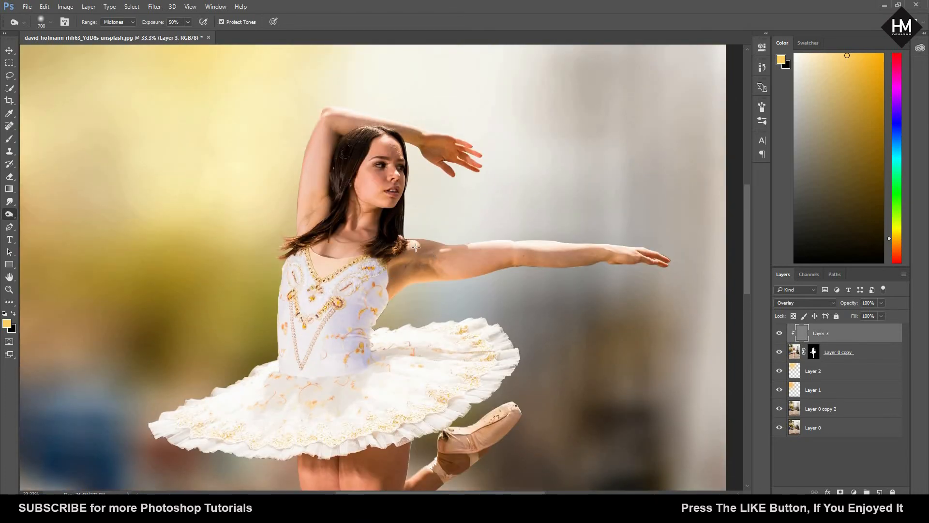
pyautogui.moveTo(415, 248); pyautogui.dragTo(430, 246)
pyautogui.moveTo(503, 241)
pyautogui.mouseDown()
pyautogui.moveTo(615, 243)
pyautogui.moveTo(627, 253)
pyautogui.moveTo(515, 242)
pyautogui.mouseUp()
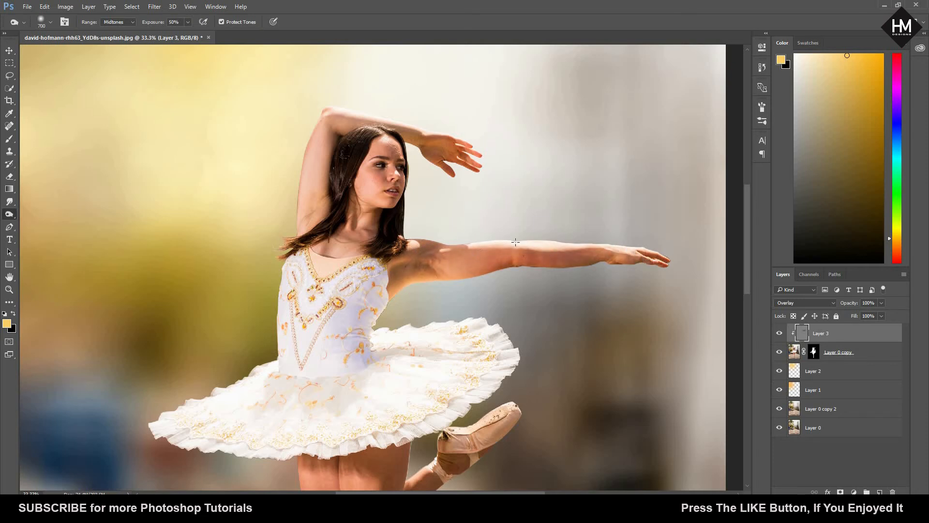
# Step: Burn shadows onto the dancer's standing leg, raised arm and upper thighs just below the tutu
pyautogui.hotkey('ctrl', '-')
pyautogui.hotkey('ctrl', '-')
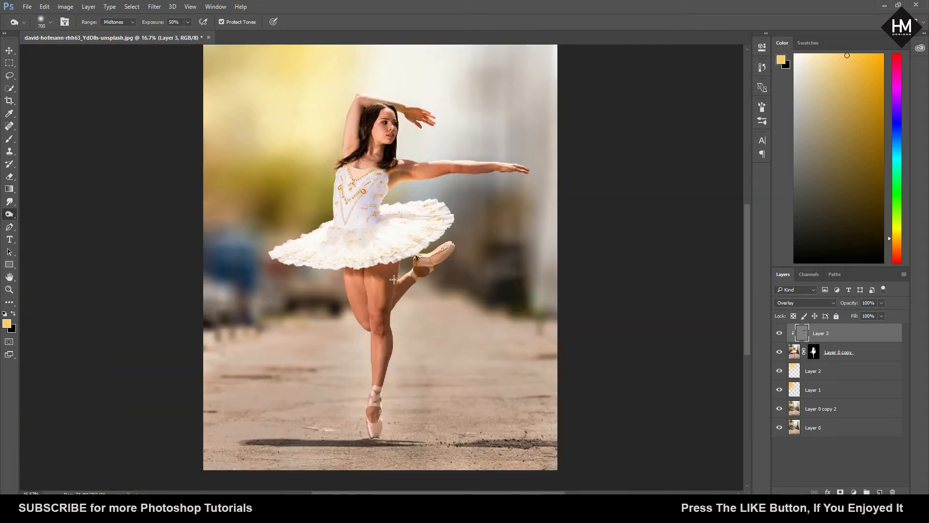
pyautogui.moveTo(393, 348)
pyautogui.mouseDown()
pyautogui.moveTo(392, 373)
pyautogui.moveTo(355, 381)
pyautogui.mouseUp()
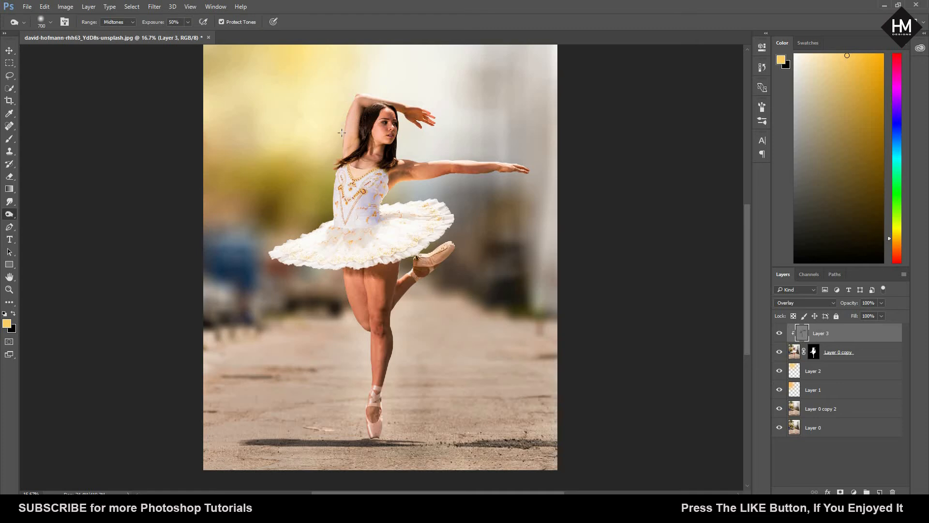
pyautogui.moveTo(361, 103); pyautogui.dragTo(343, 163)
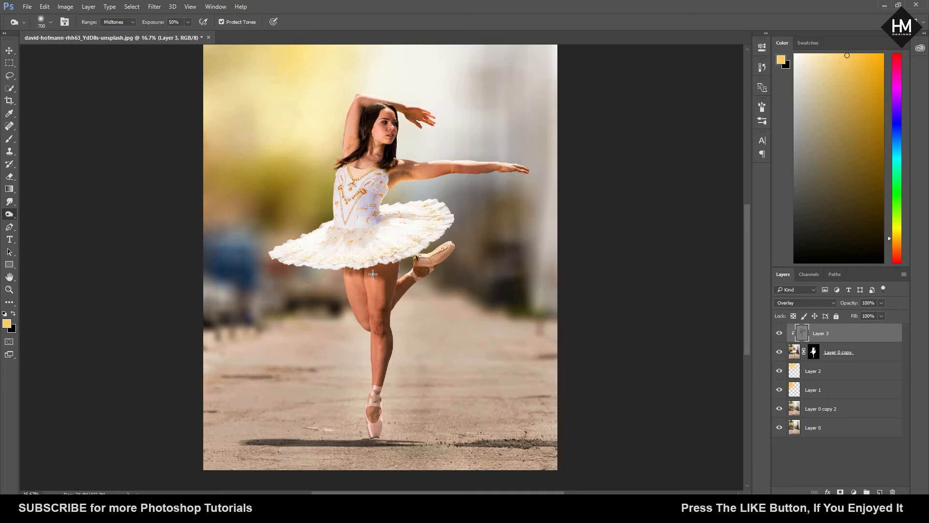
pyautogui.moveTo(364, 270); pyautogui.dragTo(383, 263)
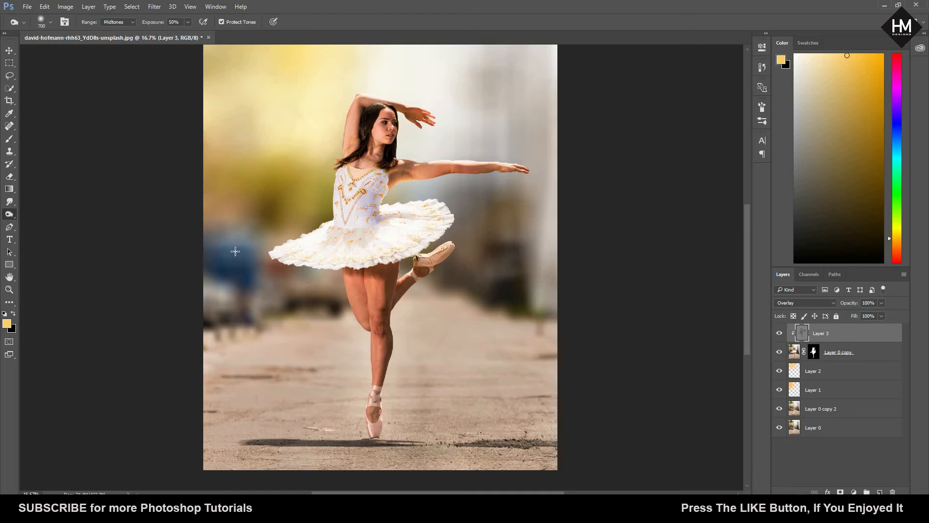
# Step: Brighten the dancer's forehead using the Dodge tool with a size 60 brush
pyautogui.rightClick(10, 215)
pyautogui.click(48, 214)
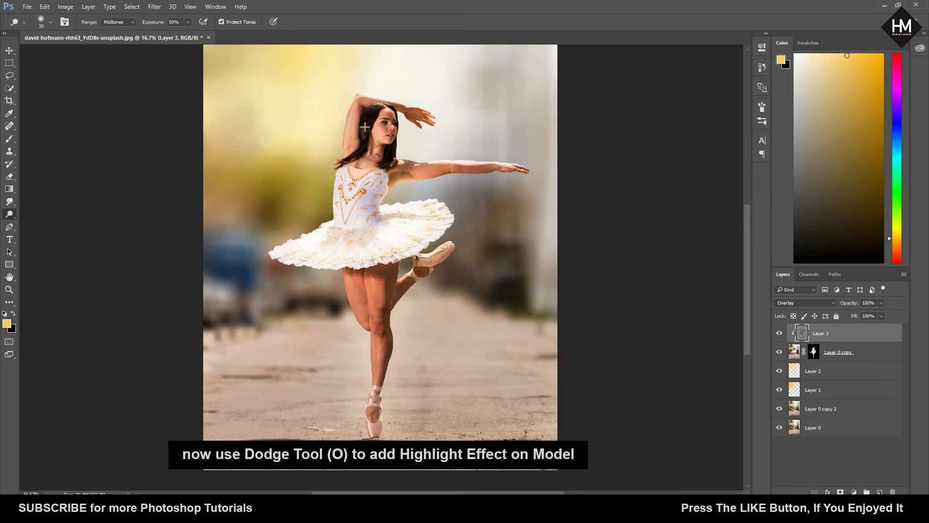
pyautogui.hotkey('ctrl', '+')
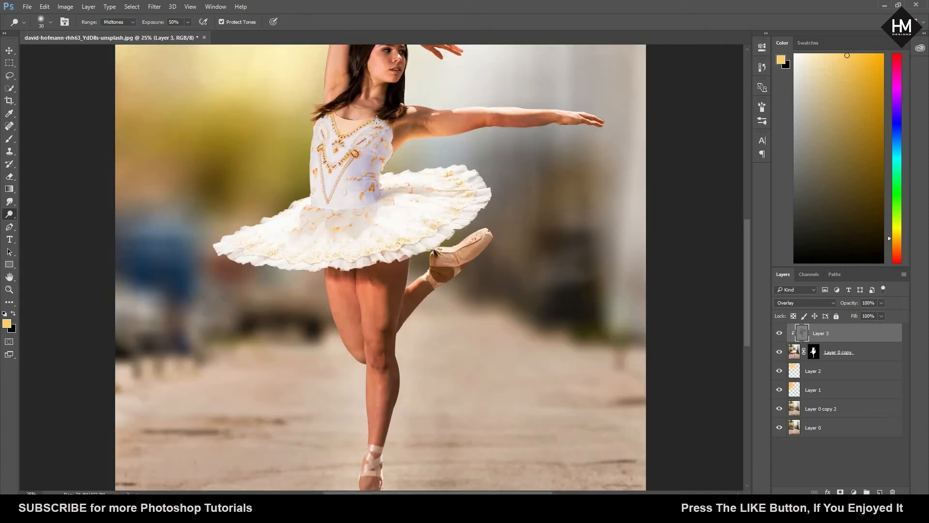
pyautogui.moveTo(359, 204); pyautogui.dragTo(340, 318)
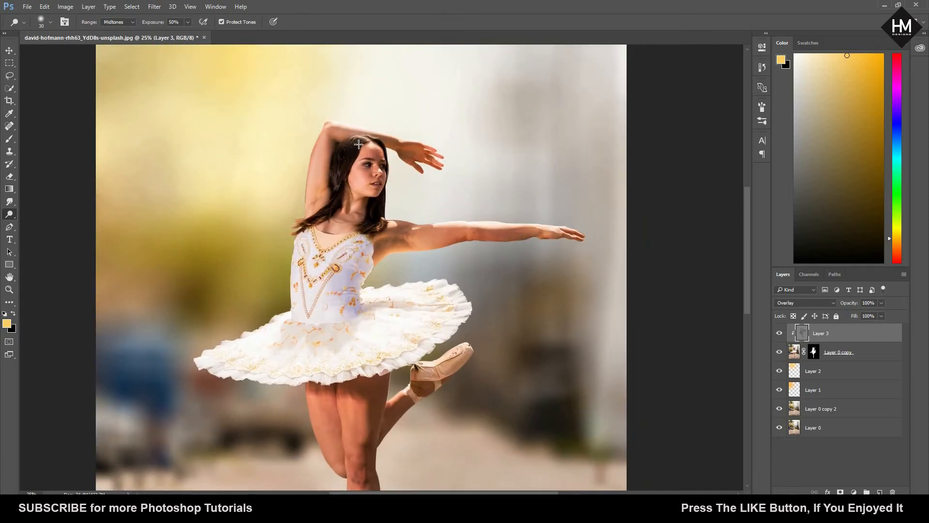
pyautogui.press('[')
pyautogui.press(']')
pyautogui.press(']')
pyautogui.press(']')
pyautogui.press(']')
pyautogui.press(']')
pyautogui.moveTo(357, 165); pyautogui.dragTo(361, 154)
pyautogui.hotkey('ctrl', '-')
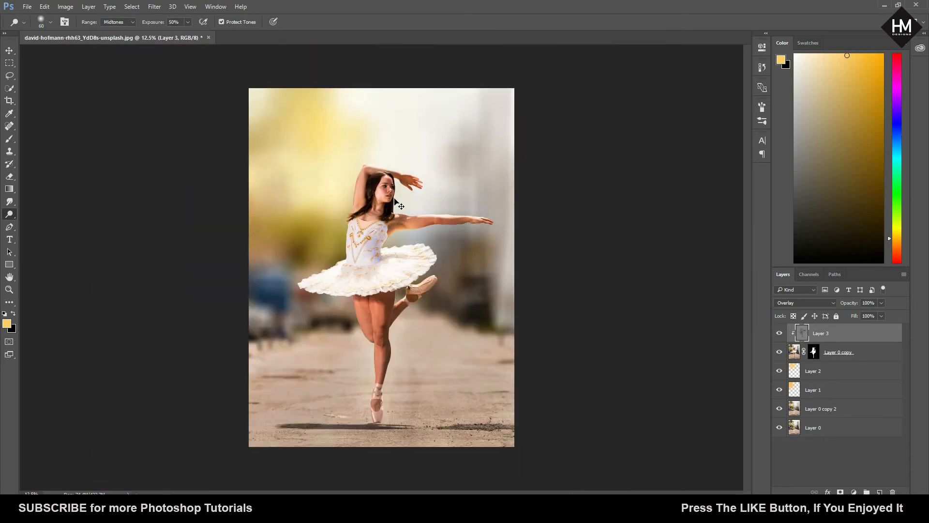
# Step: Dodge highlights onto the thigh and knee of the bent leg, enlarging the brush to 100, and undo the last stroke
pyautogui.hotkey('ctrl', '+')
pyautogui.hotkey('ctrl', '+')
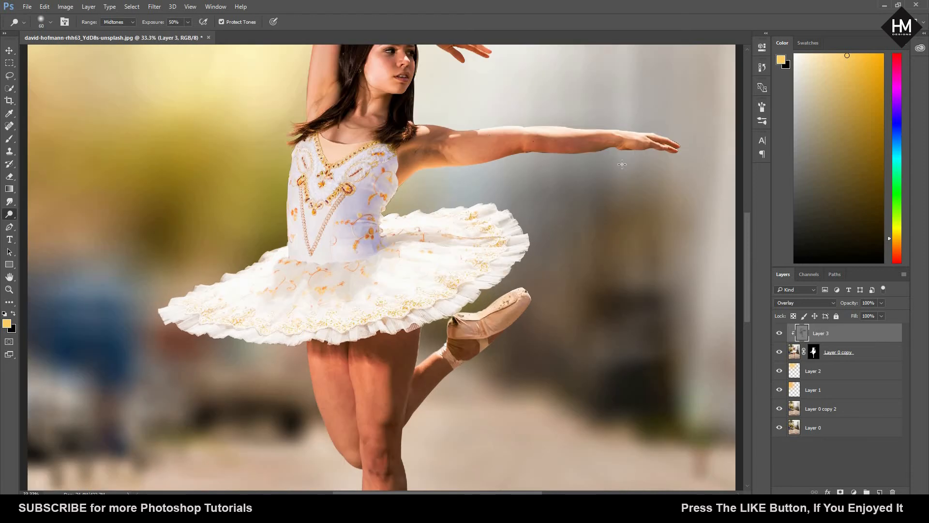
pyautogui.moveTo(417, 173); pyautogui.dragTo(403, 229)
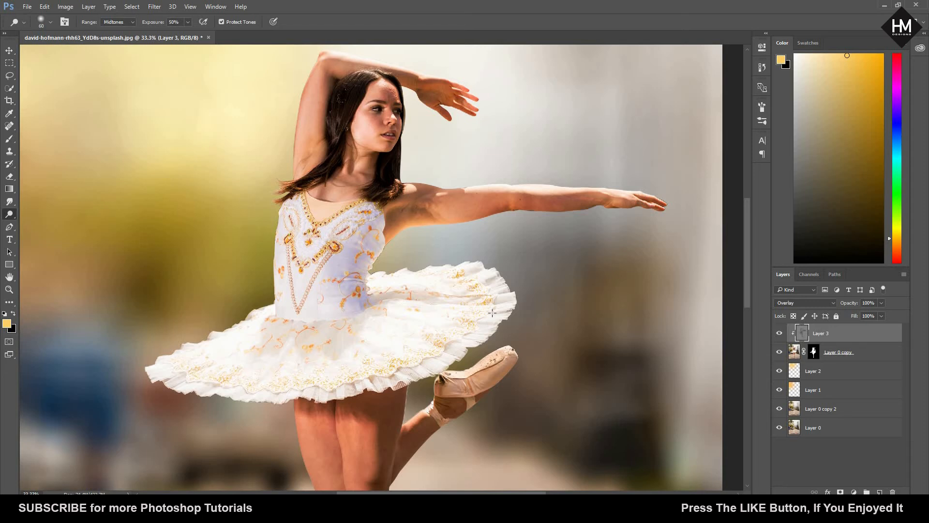
pyautogui.moveTo(554, 250); pyautogui.dragTo(597, 134)
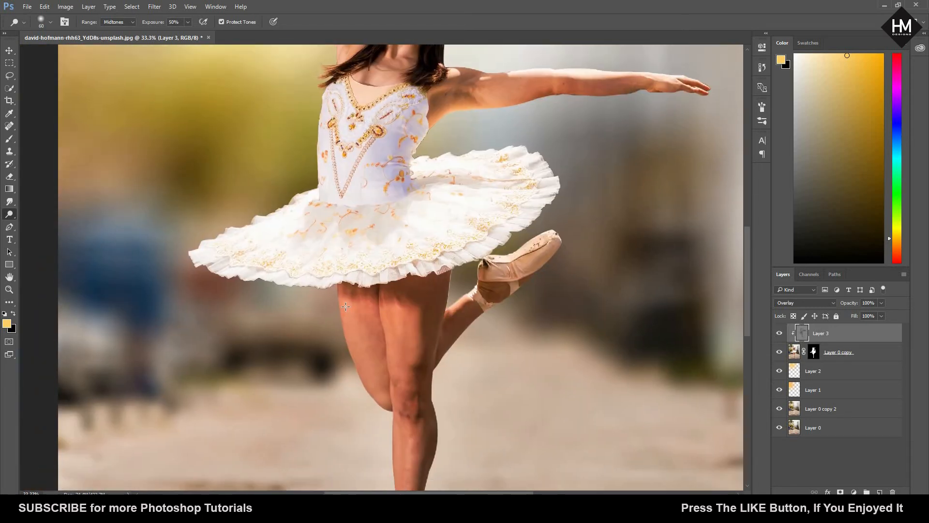
pyautogui.moveTo(357, 346)
pyautogui.mouseDown()
pyautogui.moveTo(344, 312)
pyautogui.moveTo(354, 324)
pyautogui.mouseUp()
pyautogui.hotkey('ctrl', '+')
pyautogui.hotkey('ctrl', '+')
pyautogui.hotkey('ctrl', '-')
pyautogui.hotkey('ctrl', '-')
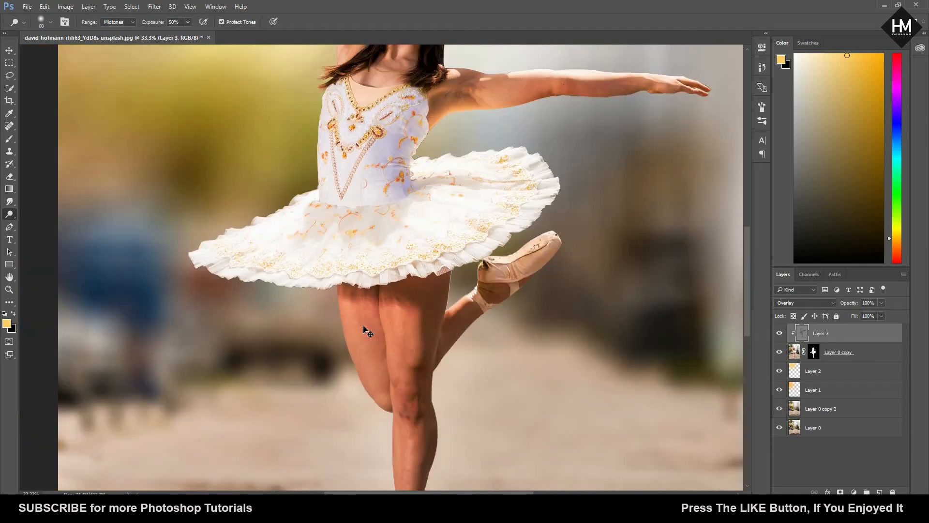
pyautogui.hotkey('ctrl', '-')
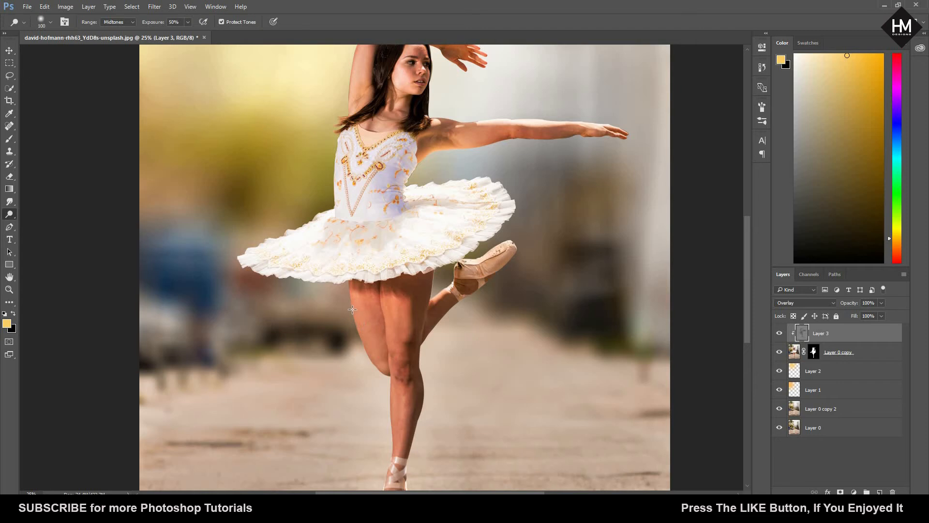
pyautogui.moveTo(355, 304)
pyautogui.mouseDown()
pyautogui.moveTo(384, 392)
pyautogui.moveTo(360, 302)
pyautogui.mouseUp()
pyautogui.moveTo(354, 349); pyautogui.dragTo(370, 312)
pyautogui.moveTo(385, 371)
pyautogui.mouseDown()
pyautogui.moveTo(370, 307)
pyautogui.moveTo(379, 367)
pyautogui.moveTo(385, 339)
pyautogui.mouseUp()
pyautogui.hotkey('ctrl', 'z')
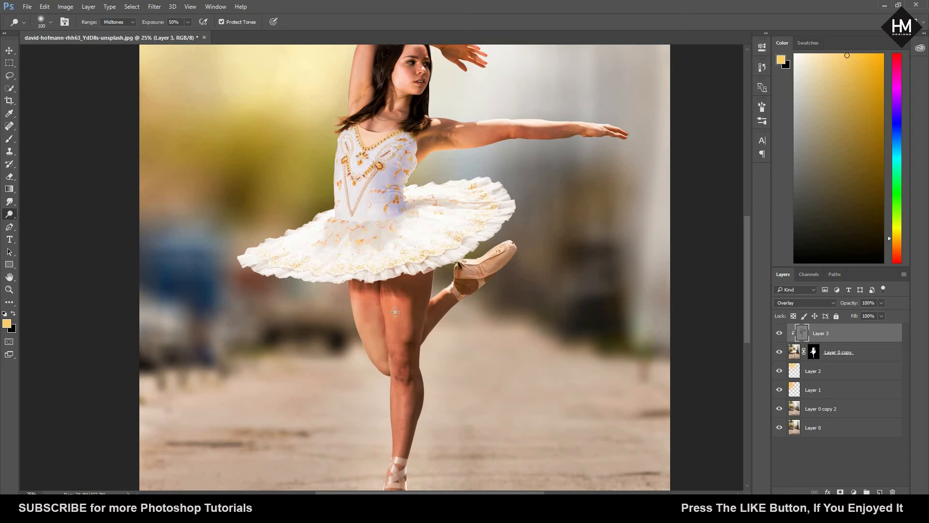
# Step: Dodge highlights onto the standing leg's shin above the ankle and along the raised upper arm
pyautogui.scroll(-2, 451, 442)
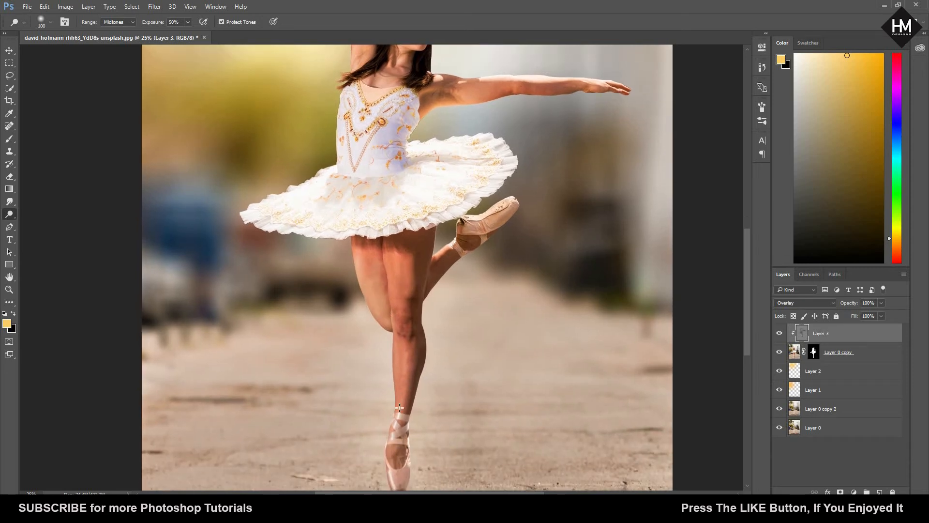
pyautogui.moveTo(399, 408); pyautogui.dragTo(398, 393)
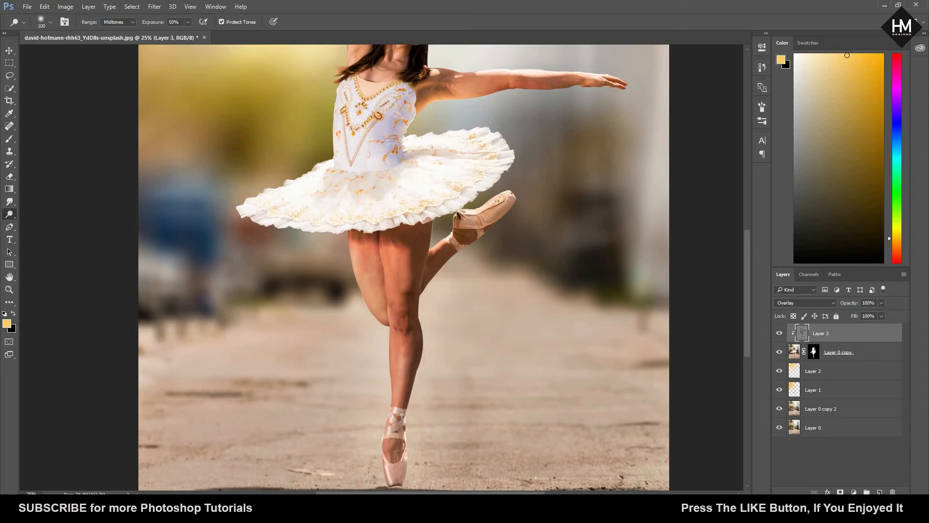
pyautogui.scroll(4, 534, 443)
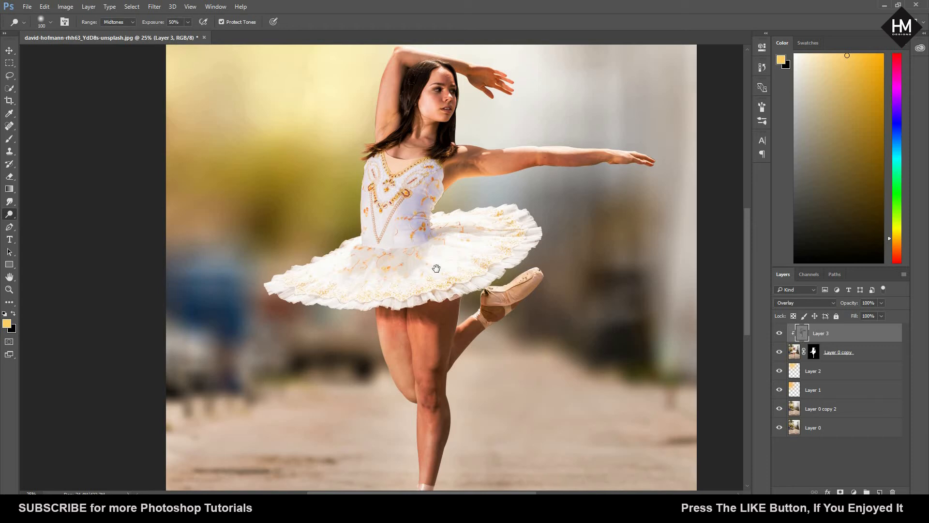
pyautogui.scroll(2, 391, 149)
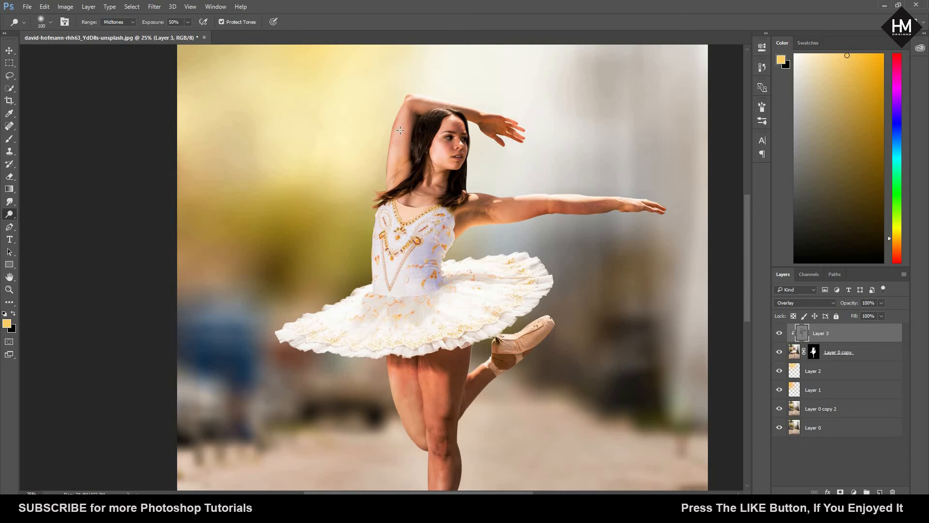
pyautogui.moveTo(401, 130); pyautogui.dragTo(397, 176)
# Step: Dodge highlights onto the dancer's neck and collarbone area above the bodice
pyautogui.hotkey('ctrl', '+')
pyautogui.hotkey('ctrl', '+')
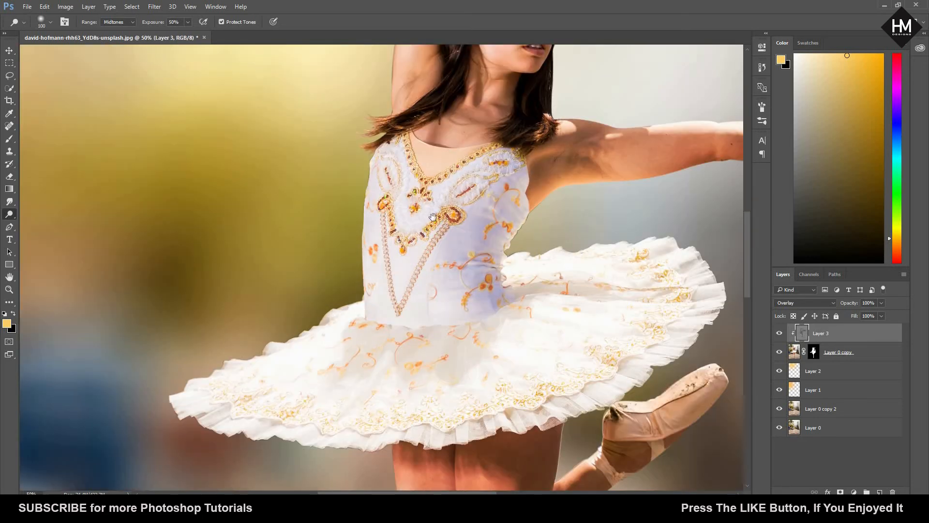
pyautogui.moveTo(432, 216); pyautogui.dragTo(406, 295)
pyautogui.moveTo(465, 166); pyautogui.dragTo(468, 174)
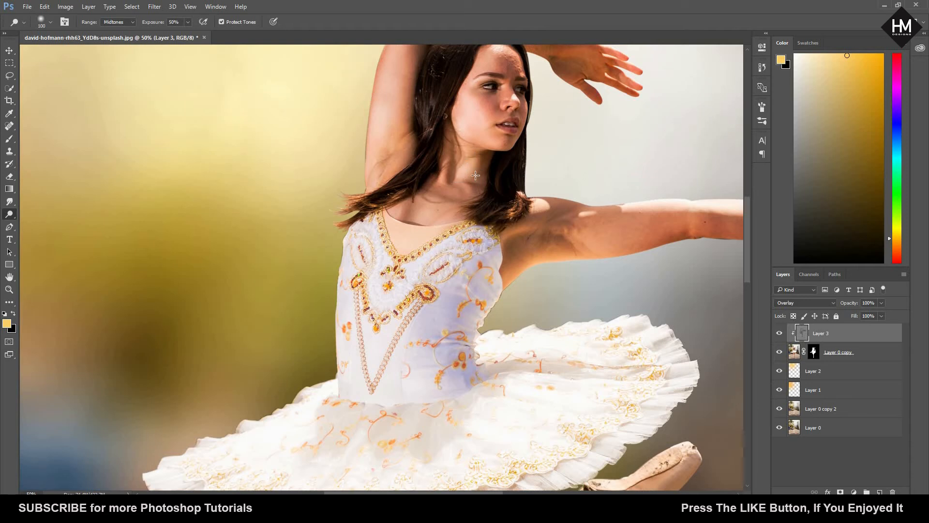
pyautogui.moveTo(424, 202); pyautogui.dragTo(412, 215)
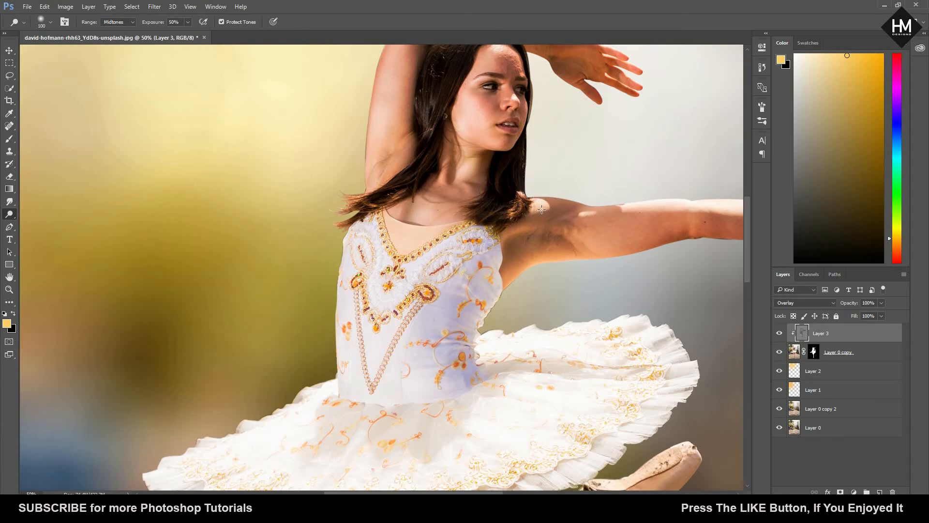
# Step: Brighten the outstretched arm from the upper arm to the hand with the Dodge tool
pyautogui.moveTo(483, 276); pyautogui.dragTo(436, 369)
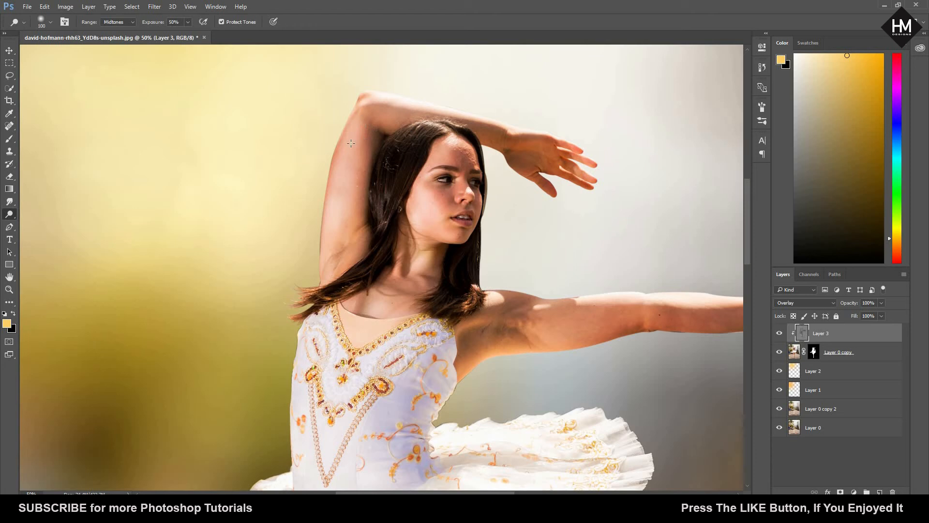
pyautogui.moveTo(498, 241); pyautogui.dragTo(339, 178)
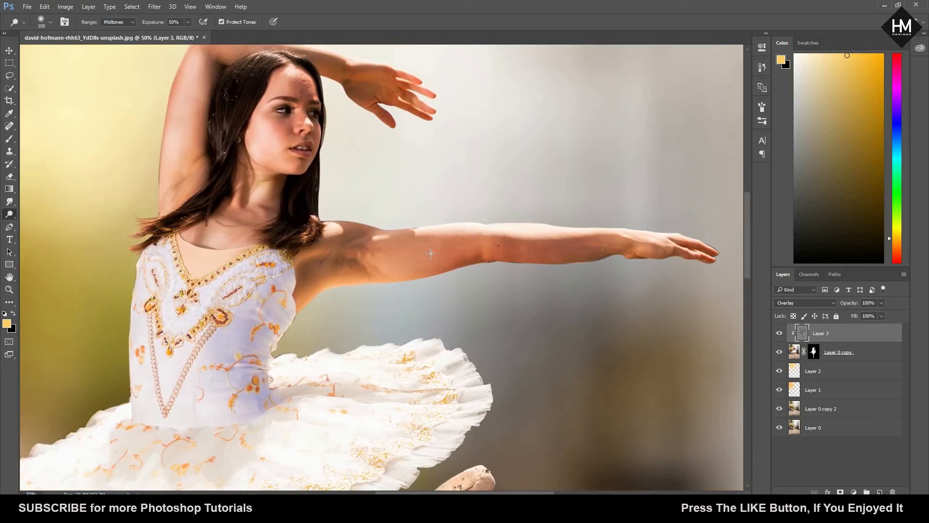
pyautogui.moveTo(431, 253)
pyautogui.mouseDown()
pyautogui.moveTo(657, 252)
pyautogui.moveTo(642, 248)
pyautogui.mouseUp()
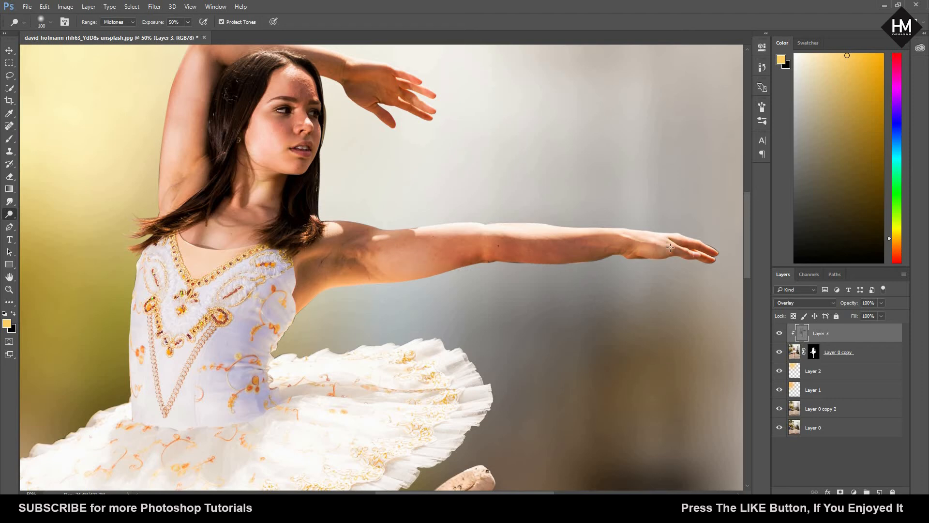
# Step: Dodge highlights along the outer edge of the bent leg from the thigh down to the knee
pyautogui.moveTo(506, 462)
pyautogui.mouseDown()
pyautogui.moveTo(547, 338)
pyautogui.moveTo(549, 256)
pyautogui.mouseUp()
pyautogui.moveTo(701, 271); pyautogui.dragTo(800, 215)
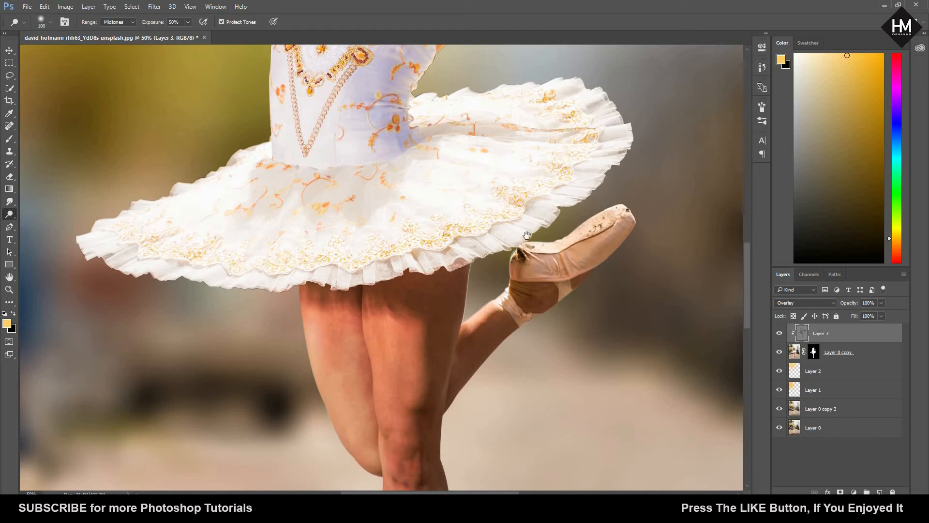
pyautogui.scroll(-5, 530, 224)
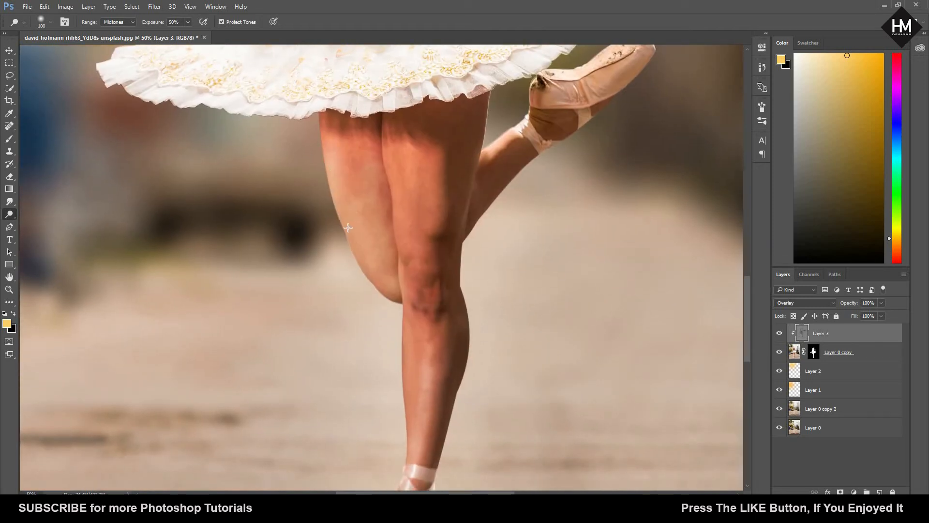
pyautogui.moveTo(347, 227)
pyautogui.mouseDown()
pyautogui.moveTo(366, 273)
pyautogui.moveTo(401, 294)
pyautogui.moveTo(413, 283)
pyautogui.moveTo(428, 320)
pyautogui.moveTo(419, 325)
pyautogui.mouseUp()
pyautogui.scroll(-3, 429, 270)
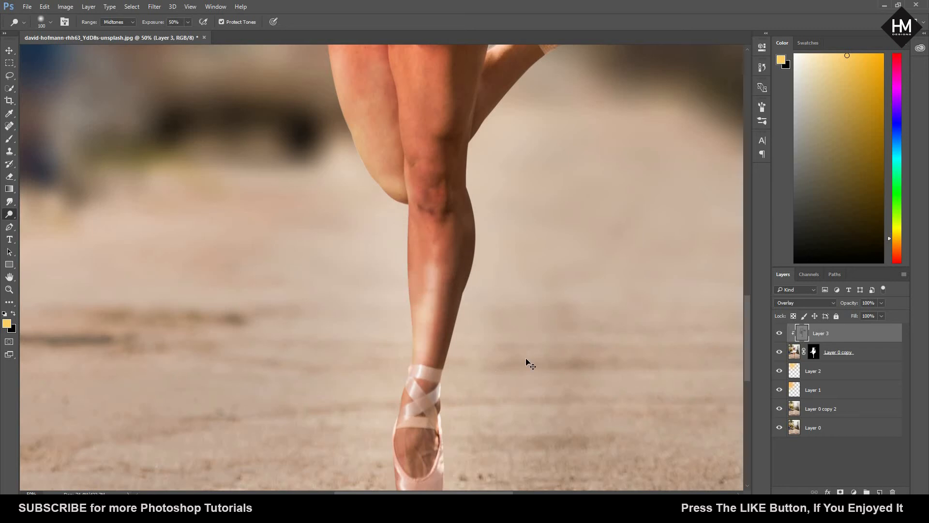
# Step: Dodge highlights onto the standing foot between the shoe opening and the ankle ribbons
pyautogui.hotkey('ctrl', '-')
pyautogui.hotkey('ctrl', '-')
pyautogui.hotkey('ctrl', '-')
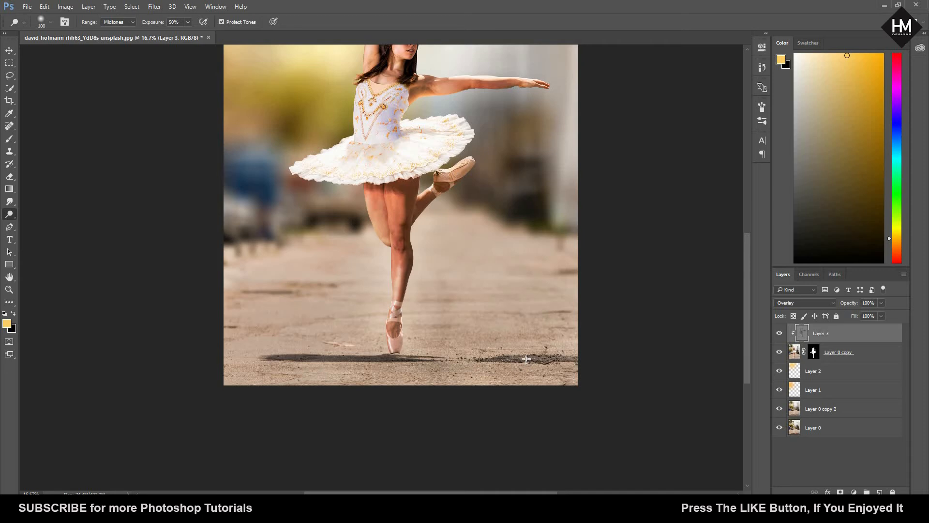
pyautogui.hotkey('ctrl', '+')
pyautogui.hotkey('ctrl', '+')
pyautogui.hotkey('ctrl', '+')
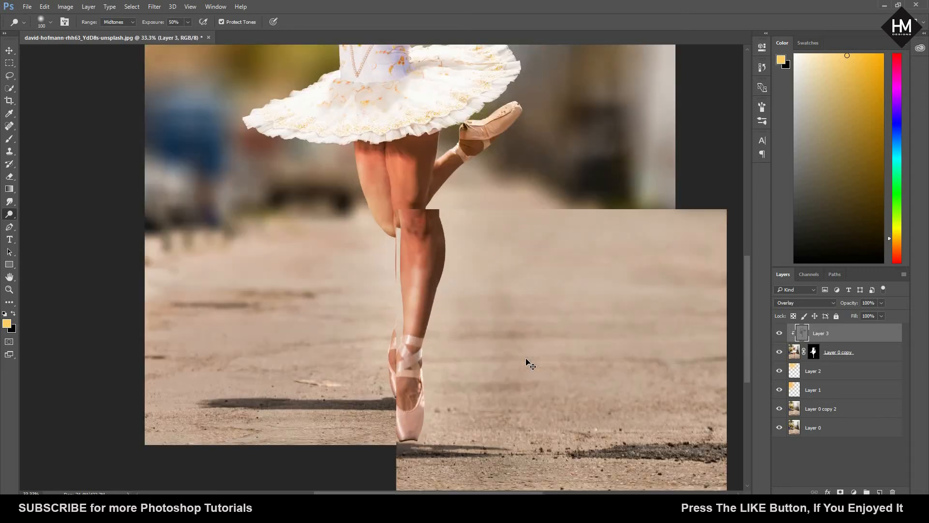
pyautogui.scroll(-3, 388, 347)
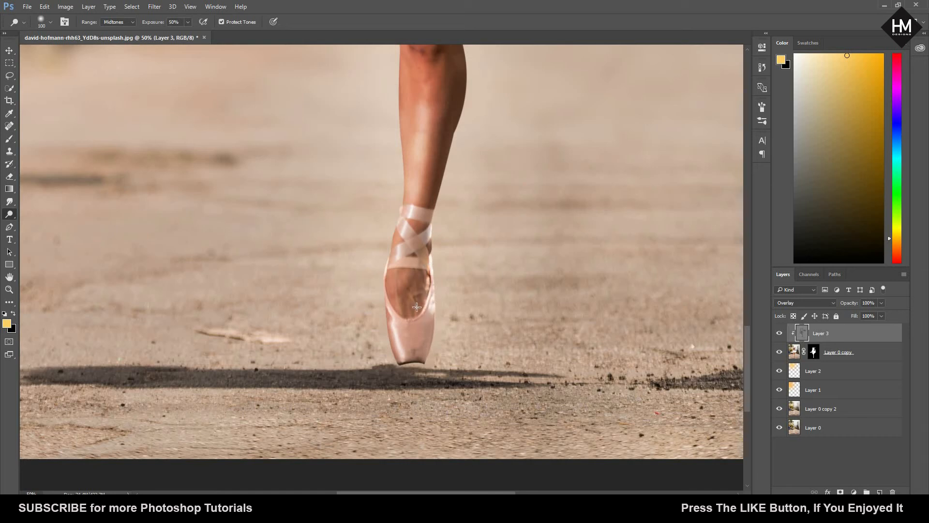
pyautogui.moveTo(412, 247)
pyautogui.mouseDown()
pyautogui.moveTo(413, 258)
pyautogui.moveTo(406, 226)
pyautogui.mouseUp()
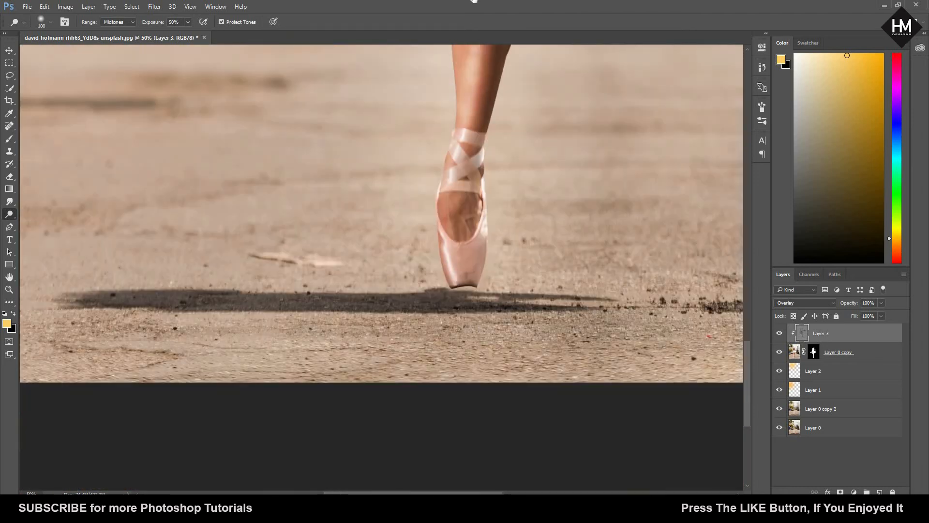
# Step: Dodge highlights down the front of the standing leg's thigh below the tutu, and undo the last stroke
pyautogui.scroll(10, 474, 217)
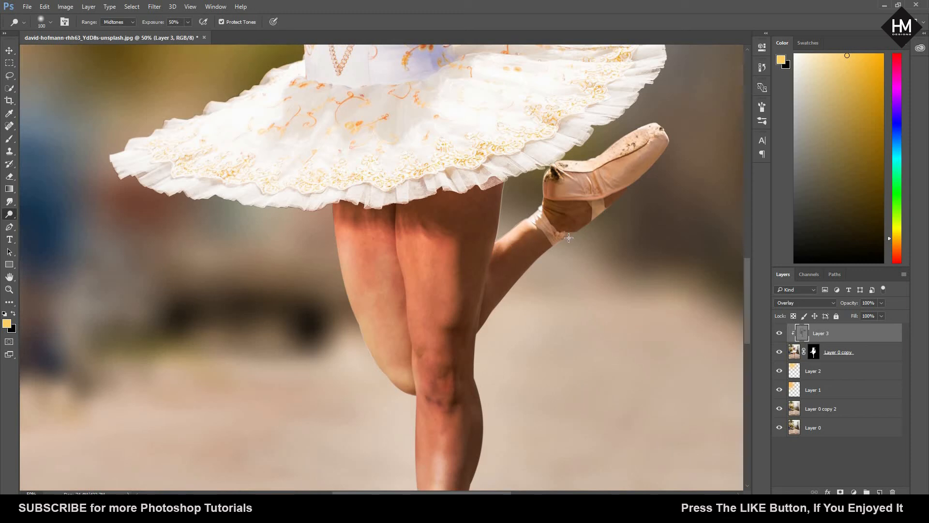
pyautogui.scroll(2, 477, 223)
pyautogui.moveTo(476, 223); pyautogui.dragTo(471, 231)
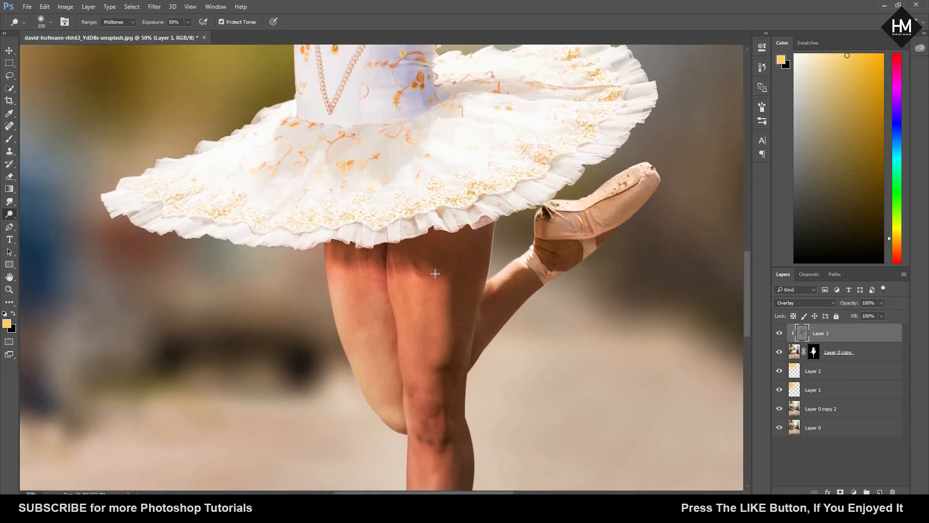
pyautogui.moveTo(440, 274)
pyautogui.mouseDown()
pyautogui.moveTo(435, 340)
pyautogui.moveTo(426, 330)
pyautogui.mouseUp()
pyautogui.moveTo(412, 279)
pyautogui.mouseDown()
pyautogui.moveTo(412, 381)
pyautogui.moveTo(409, 273)
pyautogui.mouseUp()
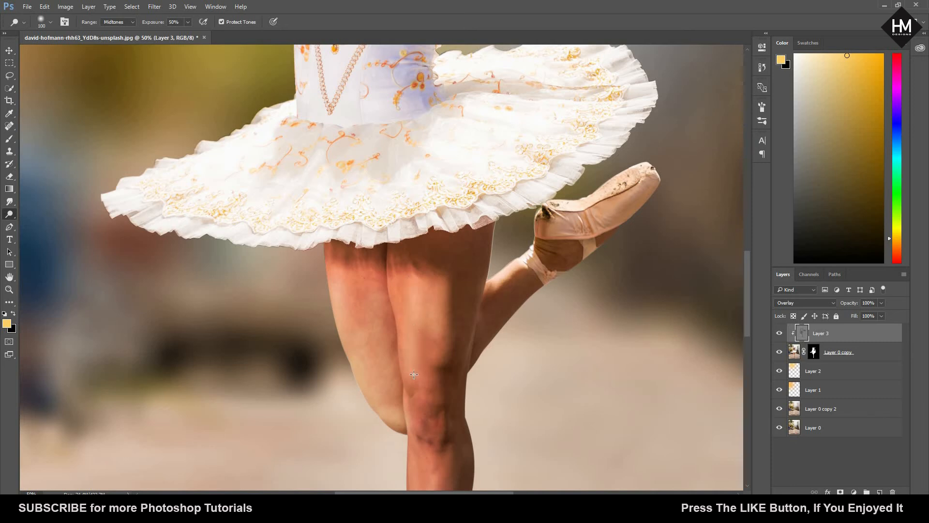
pyautogui.moveTo(415, 373); pyautogui.dragTo(401, 261)
pyautogui.moveTo(399, 299)
pyautogui.mouseDown()
pyautogui.moveTo(398, 289)
pyautogui.moveTo(407, 367)
pyautogui.mouseUp()
pyautogui.hotkey('ctrl', 'z')
# Step: Examine the dodged highlights on the whole dancer and close up on her face and arms
pyautogui.hotkey('ctrl', '-')
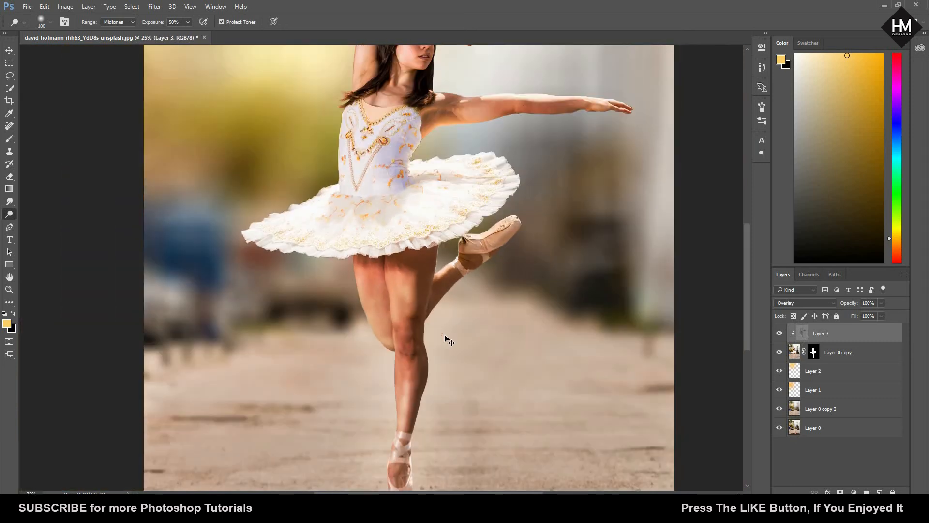
pyautogui.hotkey('ctrl', '-')
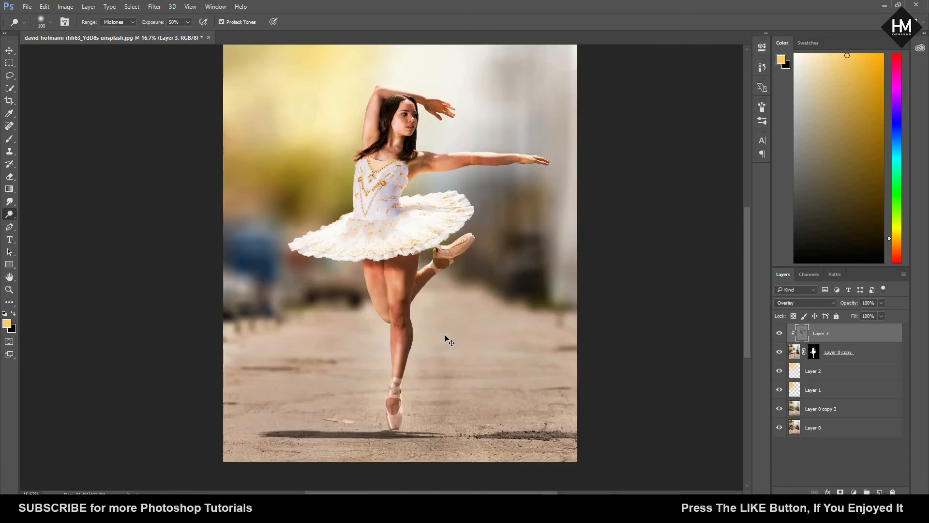
pyautogui.hotkey('ctrl', '+')
pyautogui.hotkey('ctrl', '+')
pyautogui.hotkey('ctrl', '-')
pyautogui.hotkey('ctrl', '-')
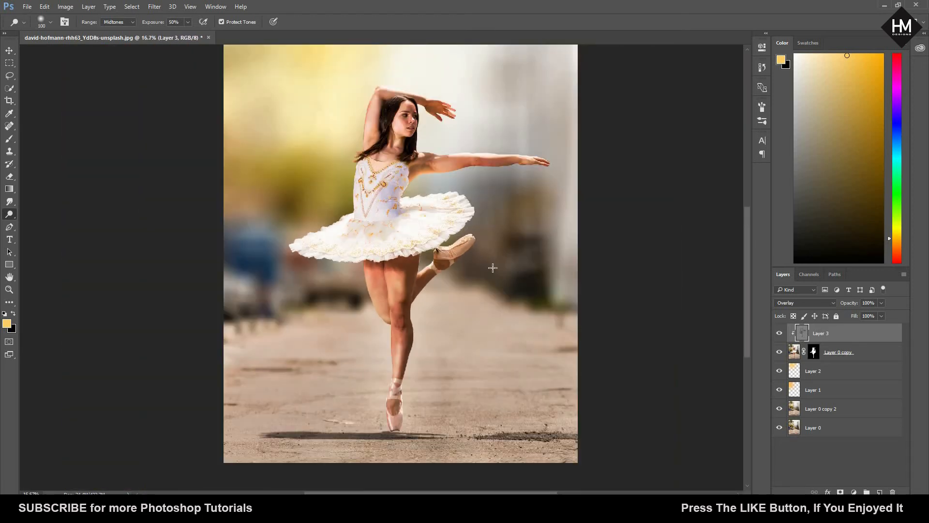
pyautogui.hotkey('ctrl', '+')
pyautogui.hotkey('ctrl', '+')
pyautogui.hotkey('ctrl', '+')
pyautogui.scroll(5, 497, 404)
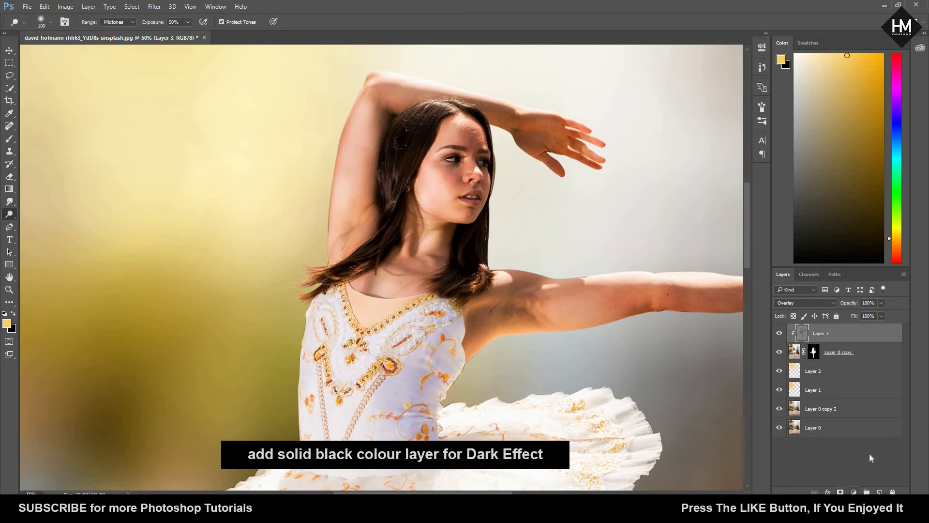
# Step: Add a Solid Color fill layer in black (000000) above Layer 3
pyautogui.click(854, 492)
pyautogui.click(856, 265)
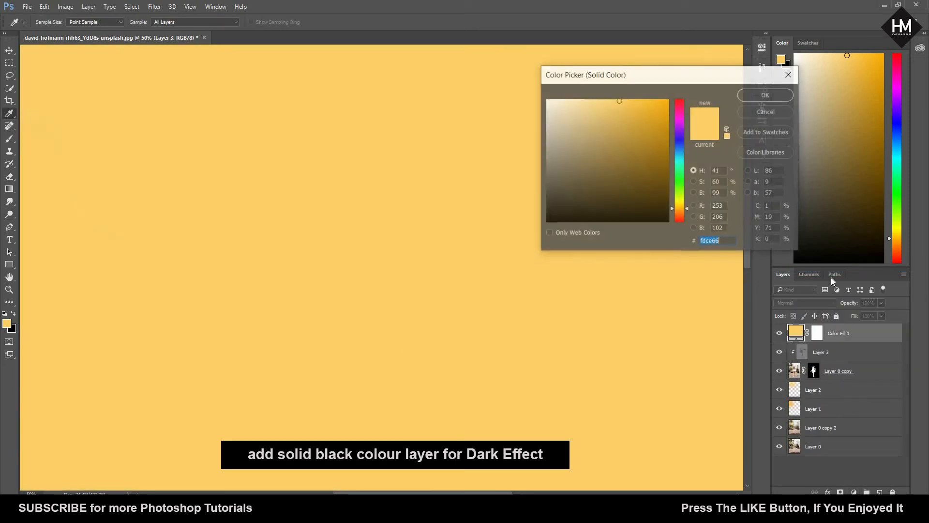
pyautogui.write('000000')
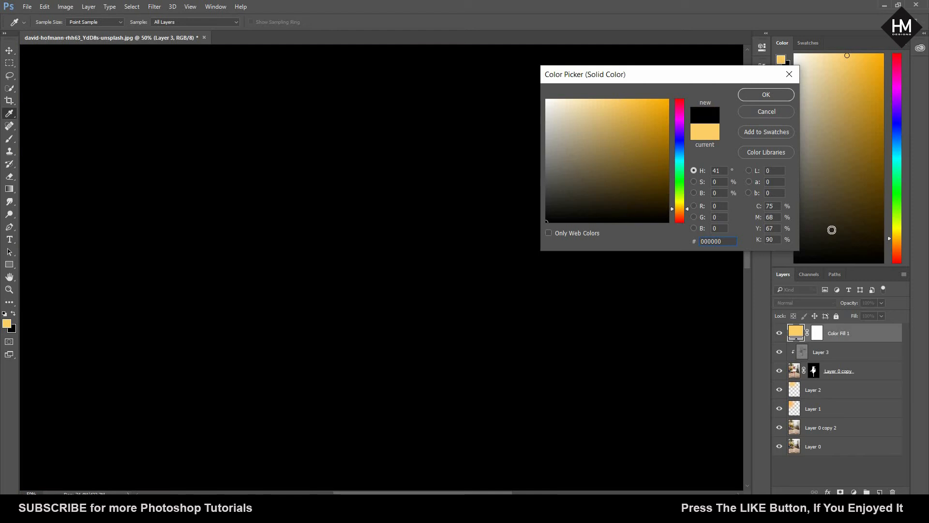
pyautogui.press('Return')
# Step: Lower the black fill layer's opacity to 51% while judging the whole image
pyautogui.click(850, 314)
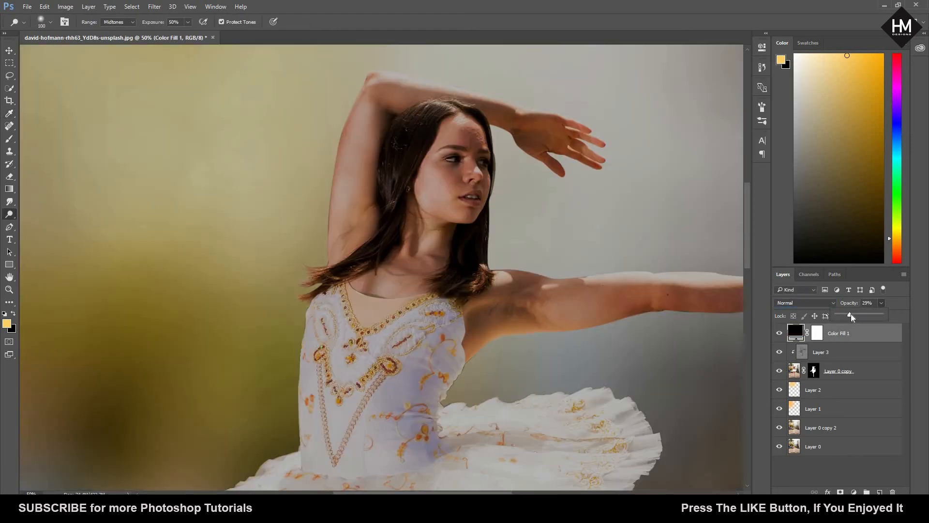
pyautogui.hotkey('ctrl', '-')
pyautogui.hotkey('ctrl', '-')
pyautogui.hotkey('ctrl', '-')
pyautogui.hotkey('ctrl', '-')
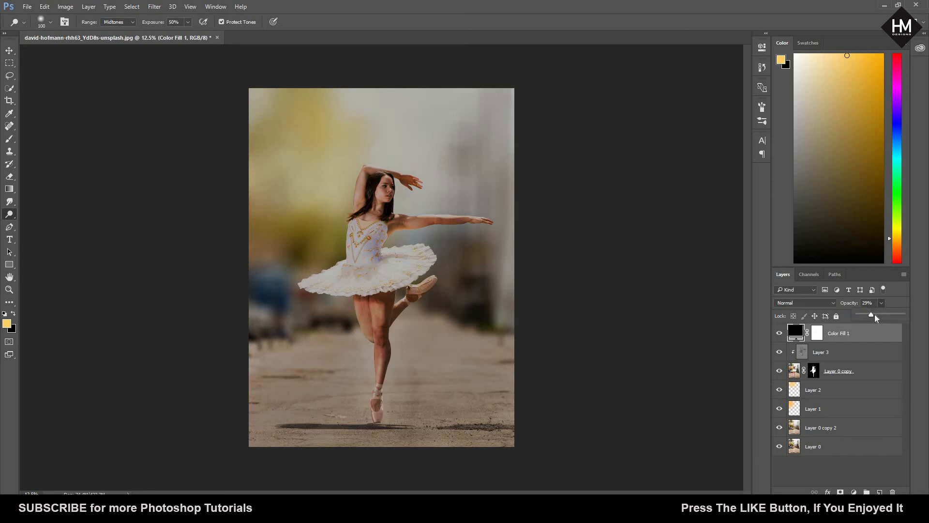
pyautogui.moveTo(880, 314); pyautogui.dragTo(880, 315)
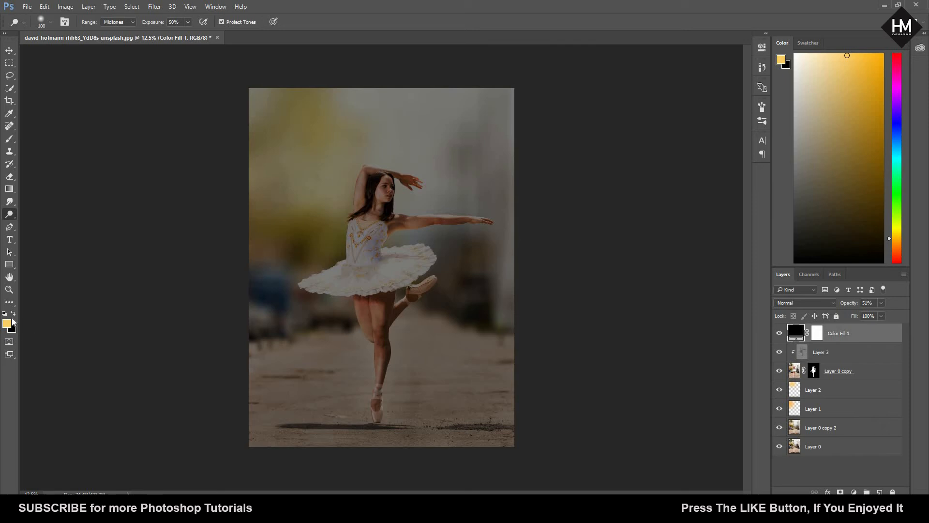
# Step: Change the yellow foreground color to white (ffffff), swap it with black, and target the black fill layer's mask with the Brush tool
pyautogui.click(6, 323)
pyautogui.moveTo(567, 204); pyautogui.dragTo(510, 56)
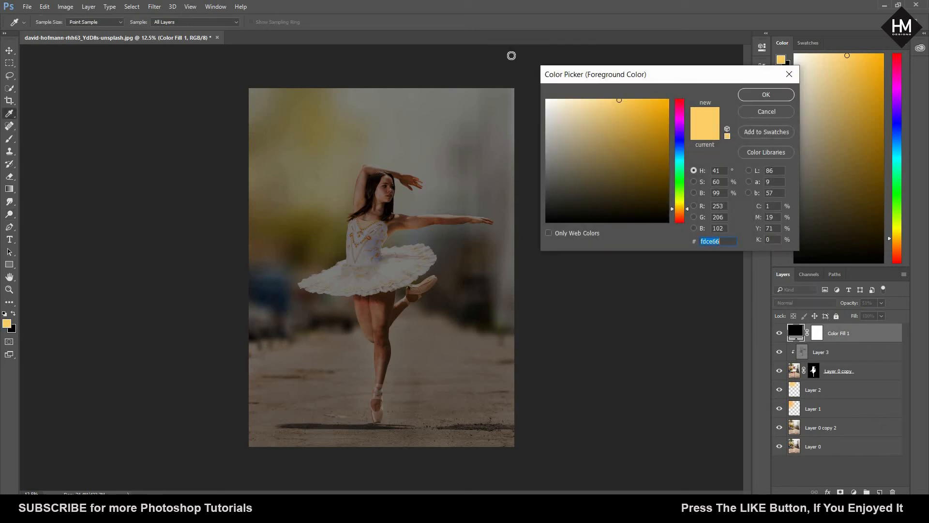
pyautogui.click(748, 98)
pyautogui.click(13, 313)
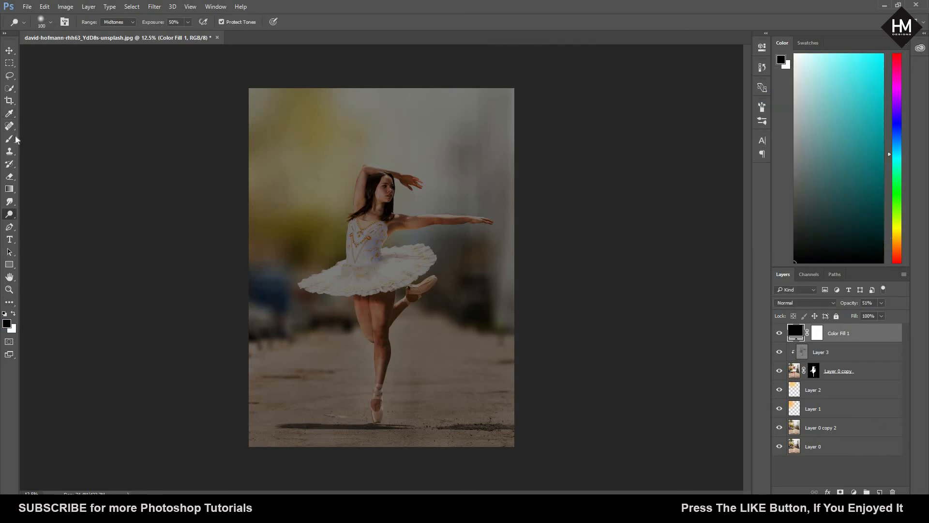
pyautogui.click(9, 139)
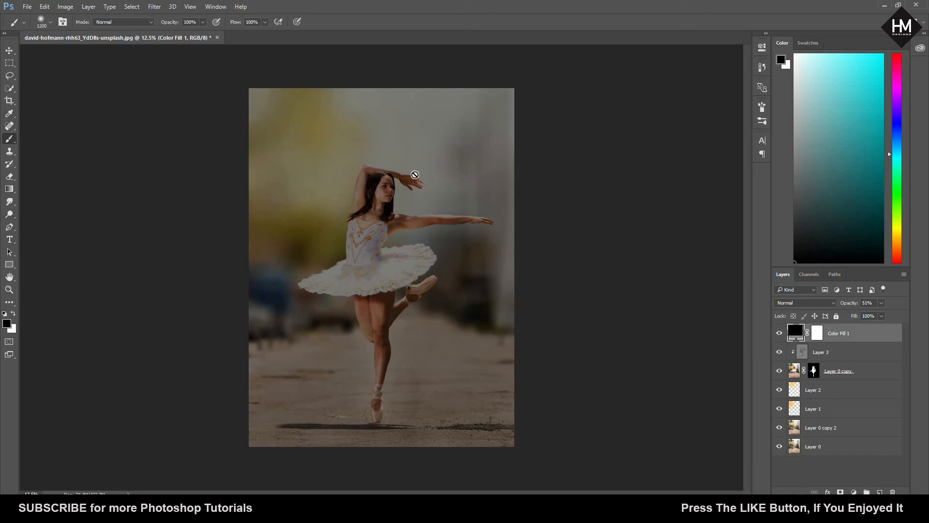
pyautogui.click(818, 339)
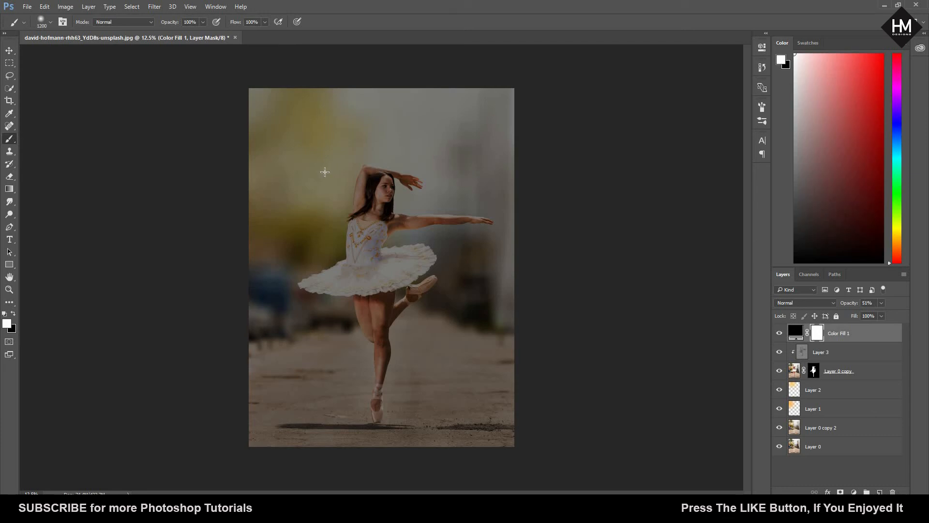
# Step: Paint black on the fill layer's mask with a large soft brush to clear the darkness around the dancer's upper body
pyautogui.press('[')
pyautogui.press('[')
pyautogui.press('[')
pyautogui.click(13, 314)
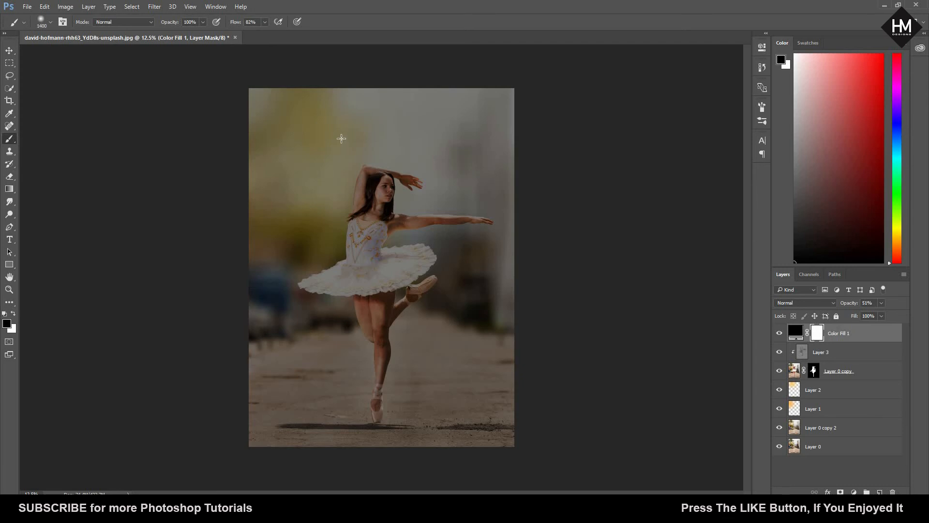
pyautogui.moveTo(340, 139)
pyautogui.mouseDown()
pyautogui.moveTo(356, 167)
pyautogui.moveTo(357, 147)
pyautogui.moveTo(326, 217)
pyautogui.moveTo(317, 188)
pyautogui.moveTo(333, 232)
pyautogui.mouseUp()
pyautogui.press(']')
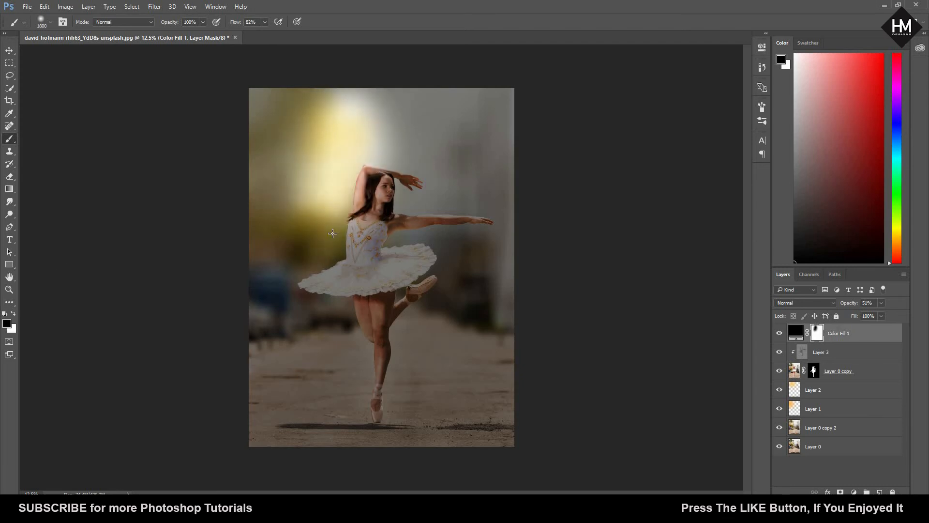
pyautogui.moveTo(390, 115)
pyautogui.mouseDown()
pyautogui.moveTo(470, 220)
pyautogui.moveTo(429, 178)
pyautogui.moveTo(441, 277)
pyautogui.moveTo(444, 241)
pyautogui.moveTo(417, 298)
pyautogui.moveTo(419, 242)
pyautogui.moveTo(367, 292)
pyautogui.moveTo(368, 242)
pyautogui.moveTo(342, 295)
pyautogui.moveTo(337, 225)
pyautogui.moveTo(298, 307)
pyautogui.moveTo(318, 248)
pyautogui.moveTo(258, 252)
pyautogui.moveTo(272, 257)
pyautogui.moveTo(298, 176)
pyautogui.moveTo(234, 283)
pyautogui.moveTo(395, 194)
pyautogui.mouseUp()
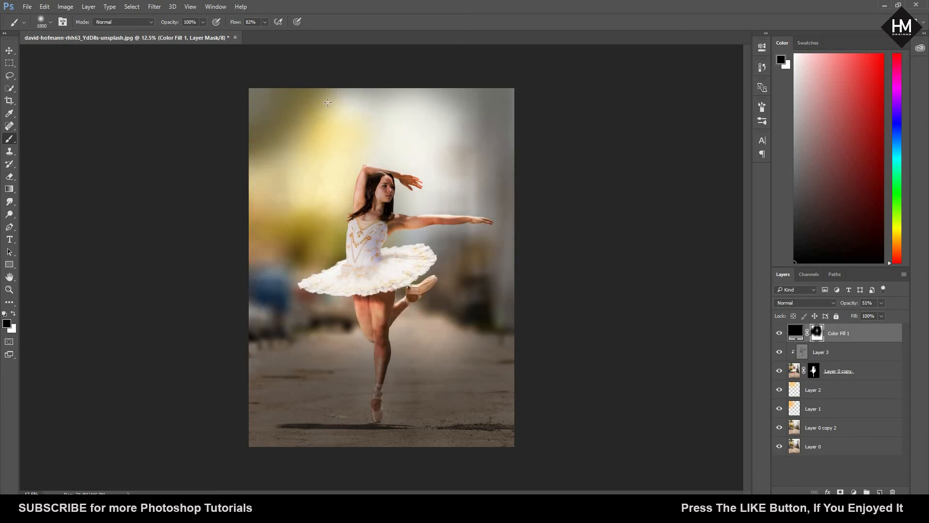
# Step: Undo the last mask strokes and paint black on the mask over the right-hand background and the ground around the legs
pyautogui.hotkey('ctrl', 'z')
pyautogui.hotkey('ctrl', 'z')
pyautogui.hotkey('ctrl', 'z')
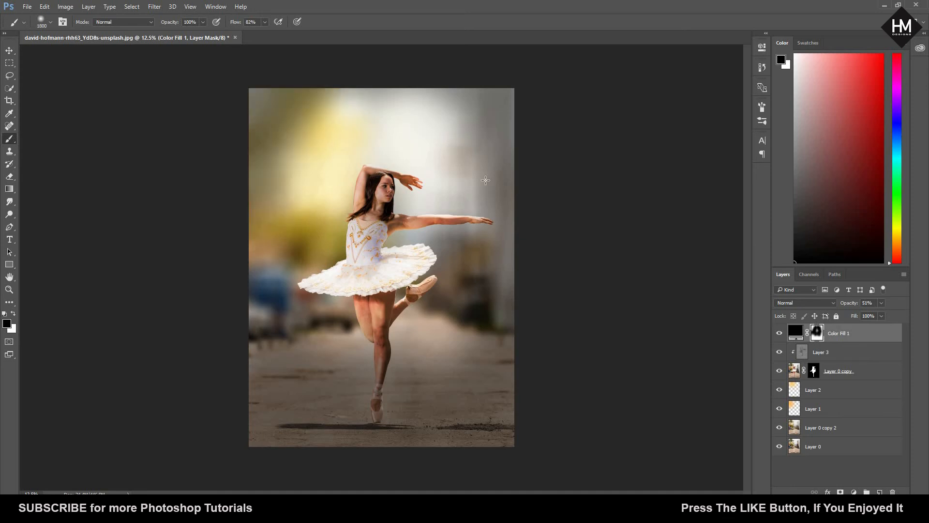
pyautogui.moveTo(485, 180)
pyautogui.mouseDown()
pyautogui.moveTo(438, 304)
pyautogui.moveTo(382, 336)
pyautogui.moveTo(450, 333)
pyautogui.mouseUp()
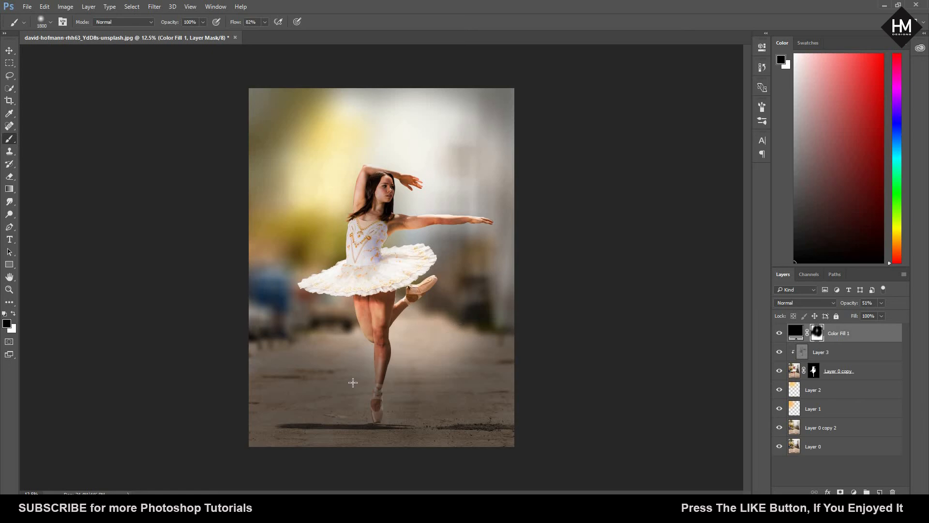
pyautogui.moveTo(353, 383)
pyautogui.mouseDown()
pyautogui.moveTo(286, 314)
pyautogui.moveTo(286, 296)
pyautogui.mouseUp()
# Step: Paint white on the mask across the ground to restore the dark effect, and switch back to black
pyautogui.click(13, 314)
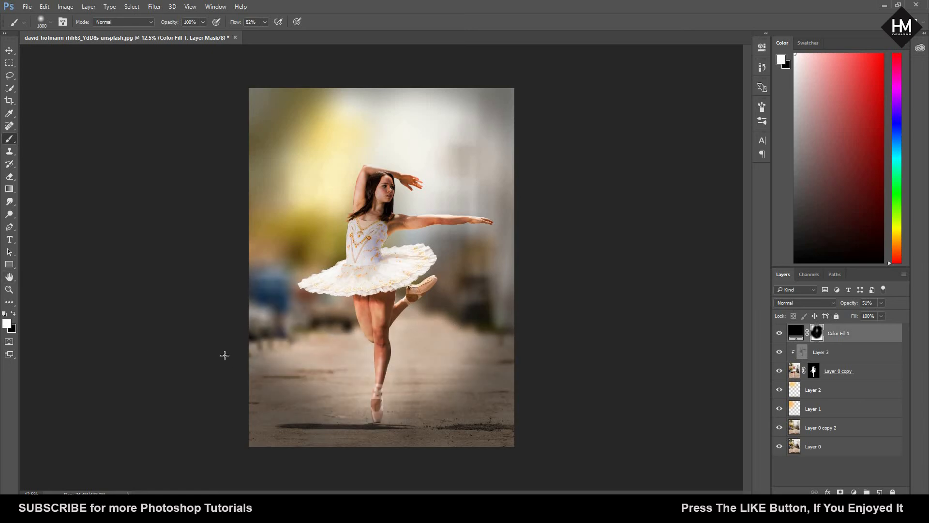
pyautogui.moveTo(254, 349)
pyautogui.mouseDown()
pyautogui.moveTo(560, 406)
pyautogui.moveTo(545, 347)
pyautogui.mouseUp()
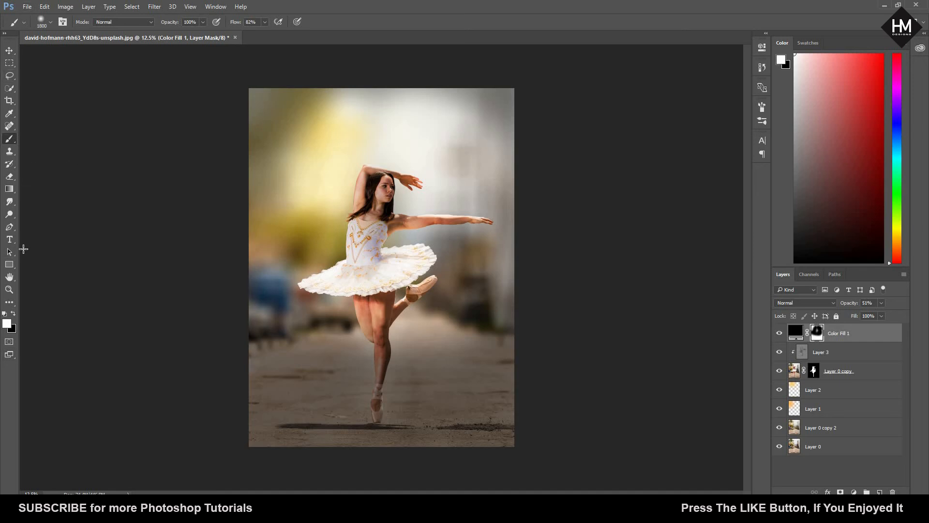
pyautogui.click(14, 314)
# Step: Paint black on the mask over the upper background on both sides of the dancer and over her body, redoing the upper-left stroke
pyautogui.moveTo(466, 144); pyautogui.dragTo(430, 136)
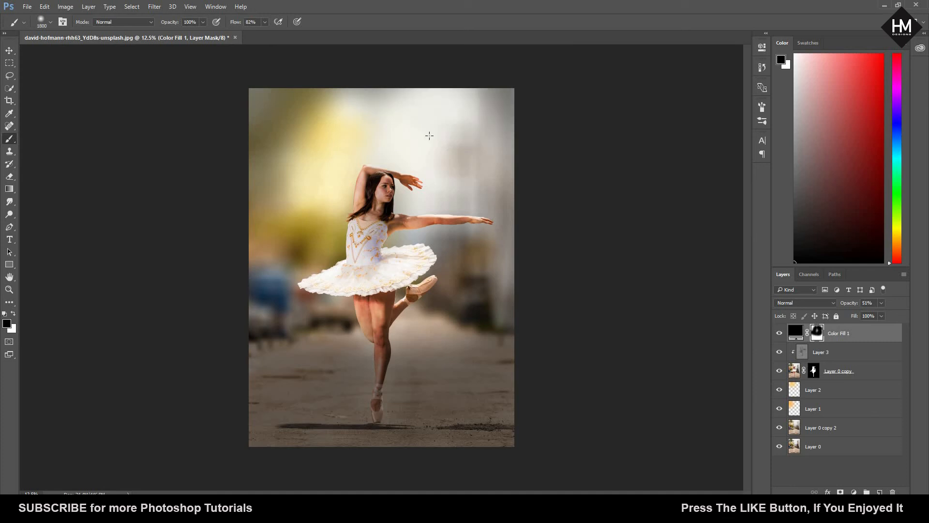
pyautogui.moveTo(295, 112); pyautogui.dragTo(304, 149)
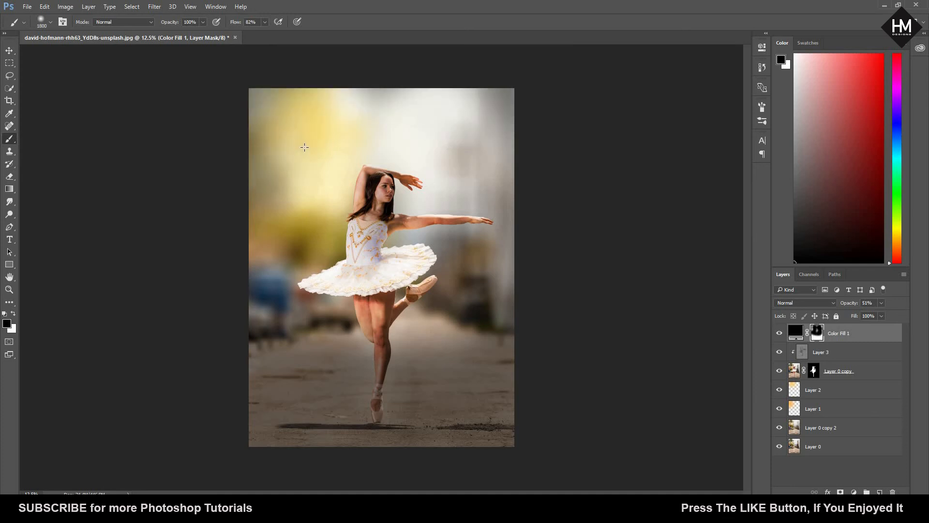
pyautogui.hotkey('ctrl', 'z')
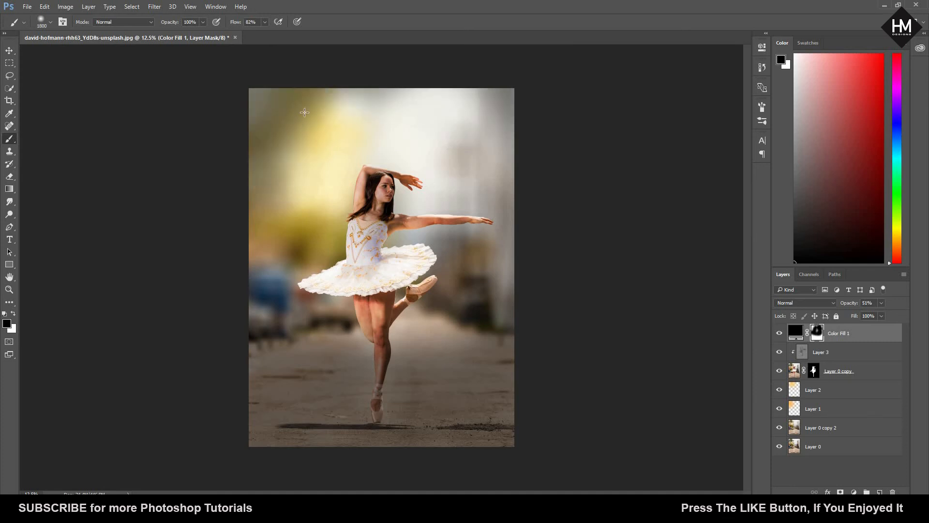
pyautogui.moveTo(316, 112); pyautogui.dragTo(299, 125)
pyautogui.click(271, 169)
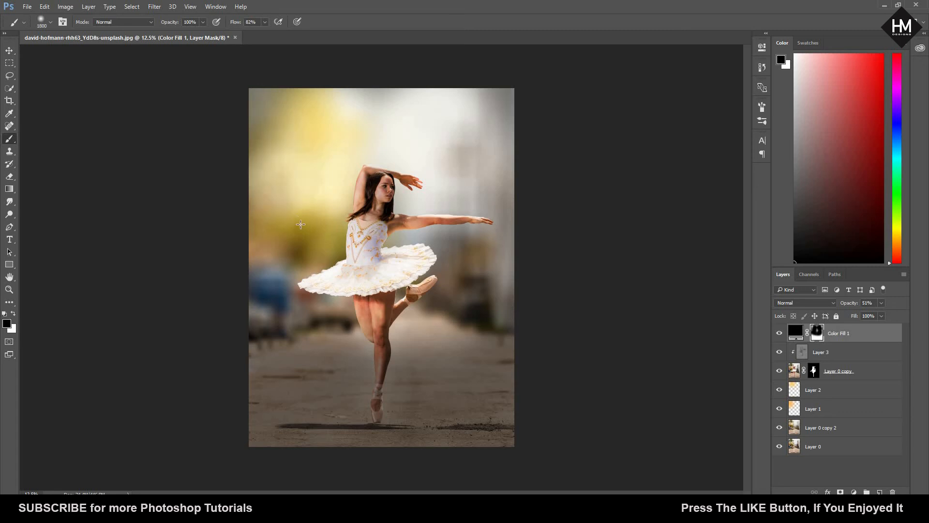
pyautogui.moveTo(341, 240)
pyautogui.mouseDown()
pyautogui.moveTo(419, 251)
pyautogui.moveTo(353, 203)
pyautogui.moveTo(366, 187)
pyautogui.mouseUp()
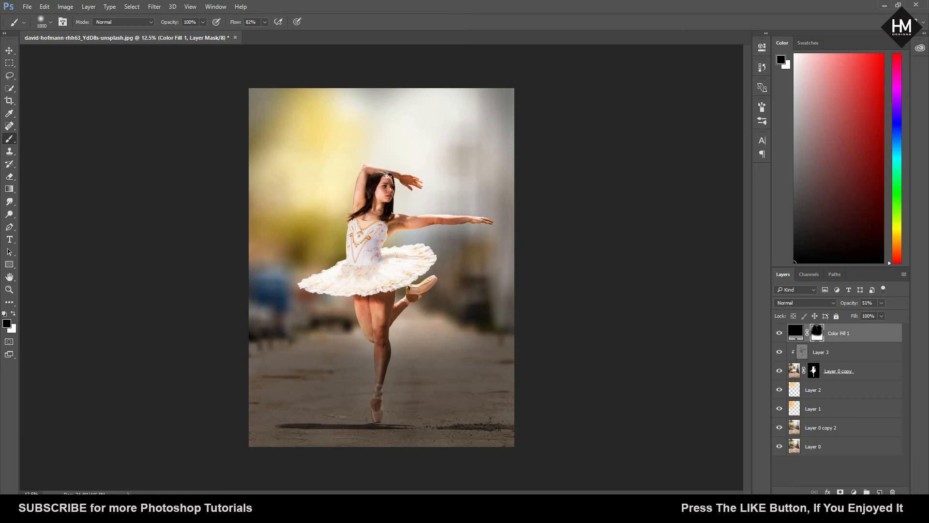
pyautogui.moveTo(392, 314)
pyautogui.mouseDown()
pyautogui.moveTo(413, 290)
pyautogui.moveTo(353, 315)
pyautogui.moveTo(353, 303)
pyautogui.moveTo(382, 309)
pyautogui.mouseUp()
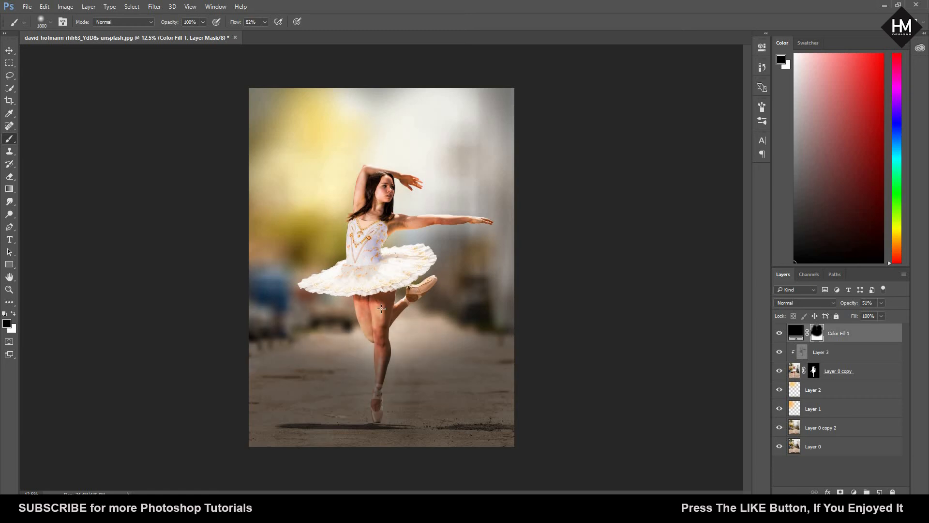
# Step: Paint black on the fill layer's mask over the right-hand background below the dancer's outstretched arm
pyautogui.moveTo(459, 227); pyautogui.dragTo(529, 233)
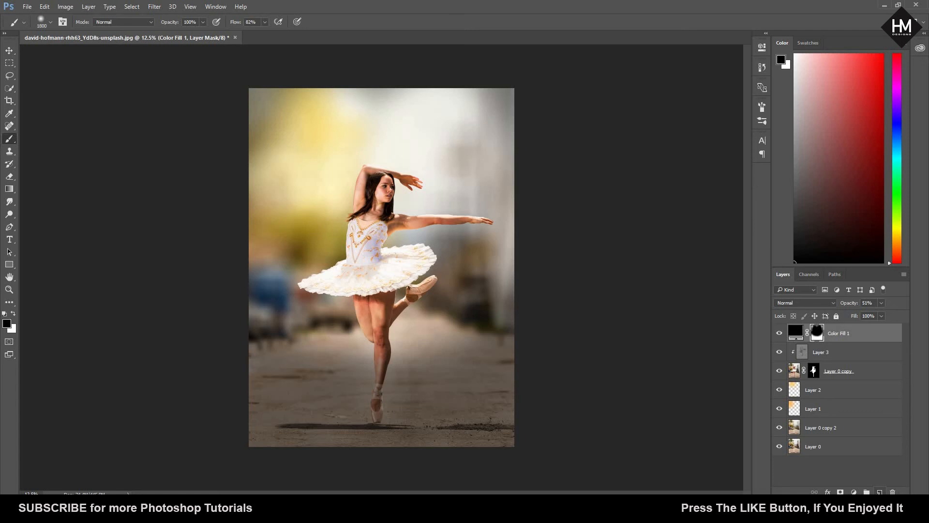
pyautogui.click(854, 492)
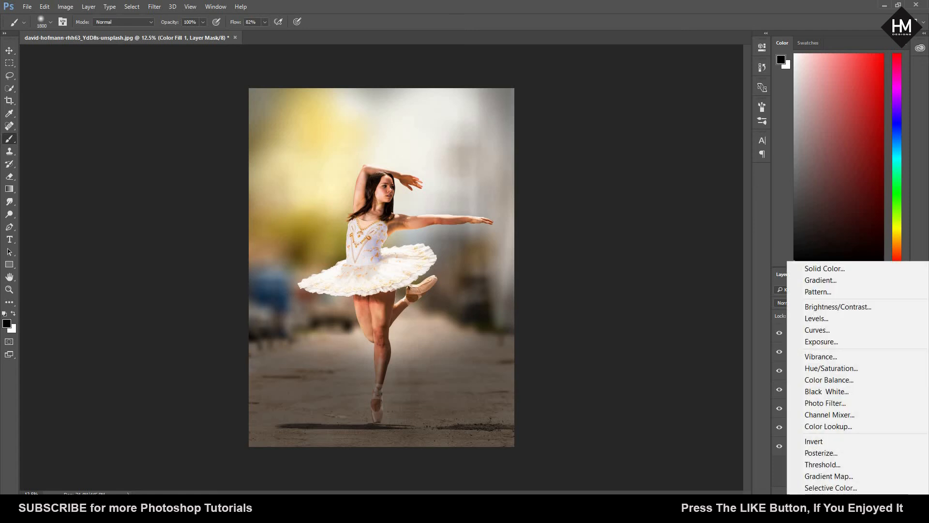
pyautogui.click(601, 452)
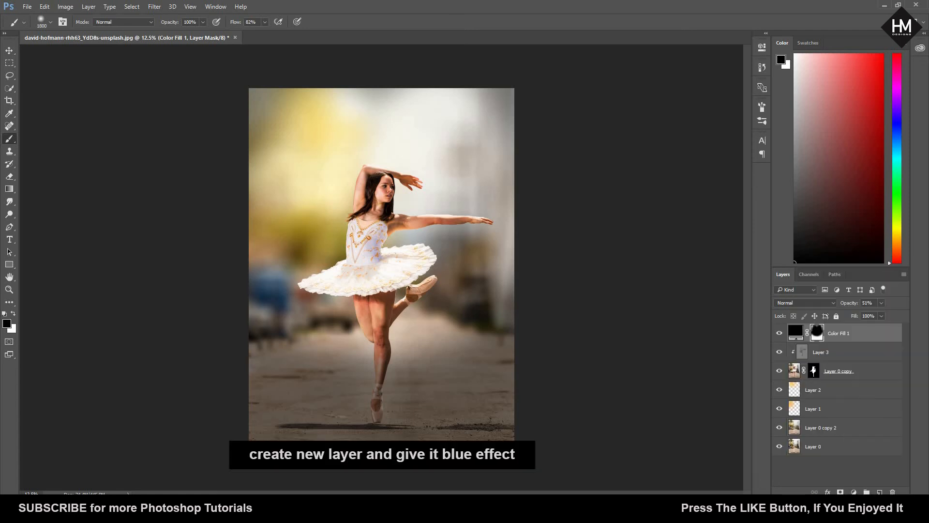
# Step: Add a new layer above the black fill and paint a soft teal-blue spot around the dancer's outstretched arm
pyautogui.click(879, 492)
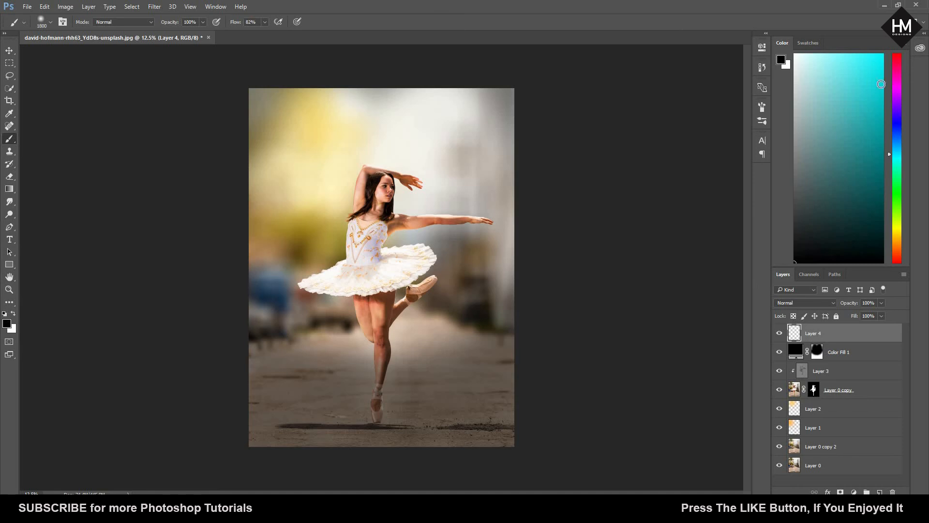
pyautogui.moveTo(891, 153); pyautogui.dragTo(890, 152)
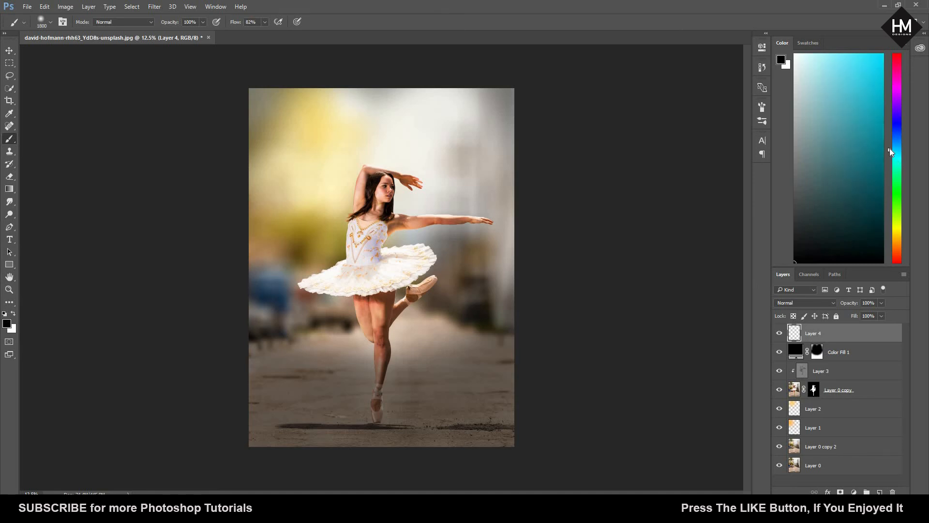
pyautogui.click(875, 118)
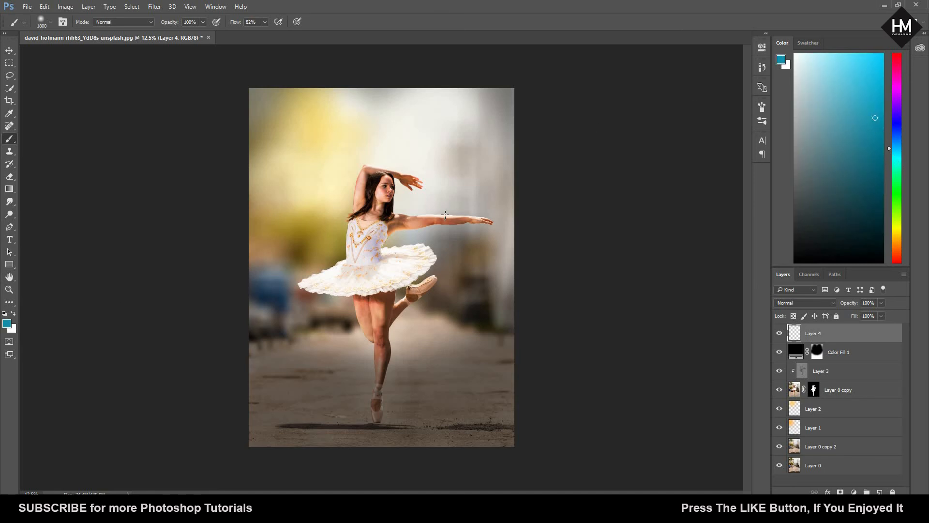
pyautogui.moveTo(446, 228); pyautogui.dragTo(450, 250)
pyautogui.moveTo(449, 297); pyautogui.dragTo(438, 307)
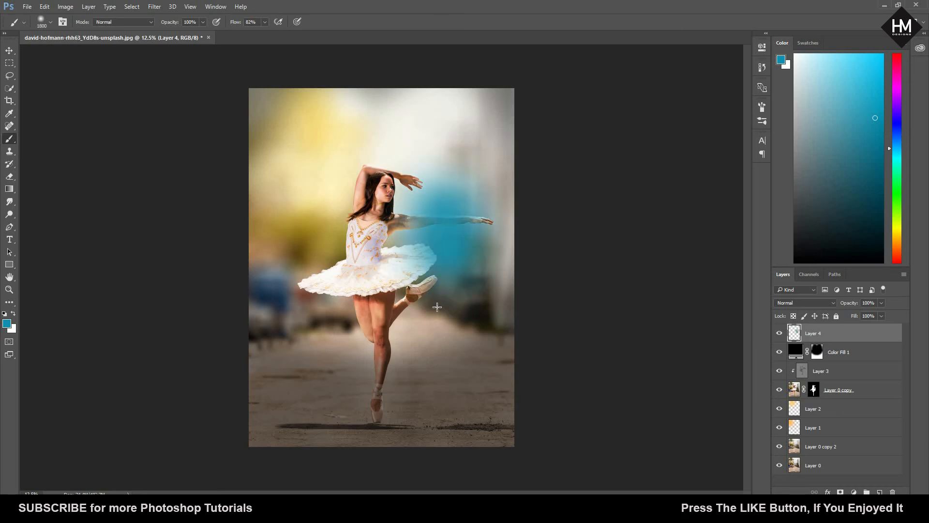
# Step: Free-transform the blue spot: scale it to about 284%, rotate it about 19°, and move it over the image's right edge
pyautogui.click(10, 54)
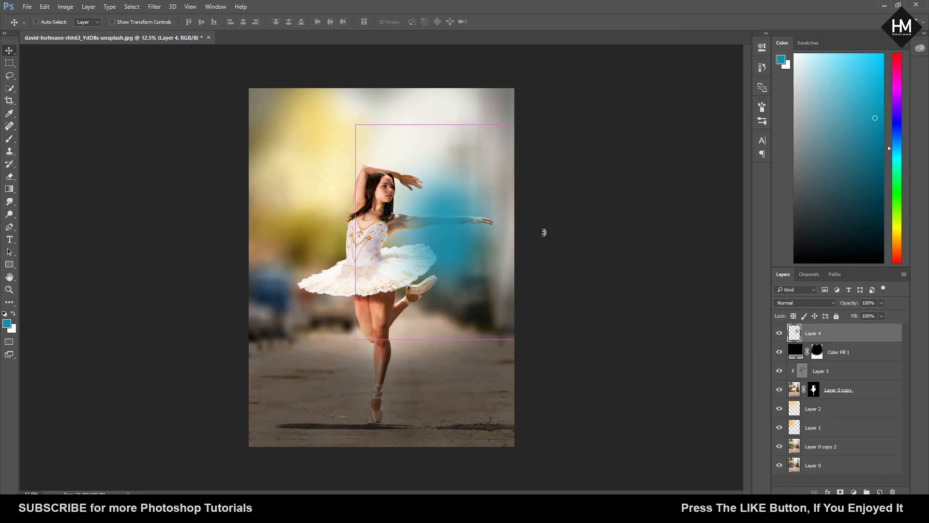
pyautogui.hotkey('ctrl', 't')
pyautogui.moveTo(515, 125); pyautogui.dragTo(654, 5)
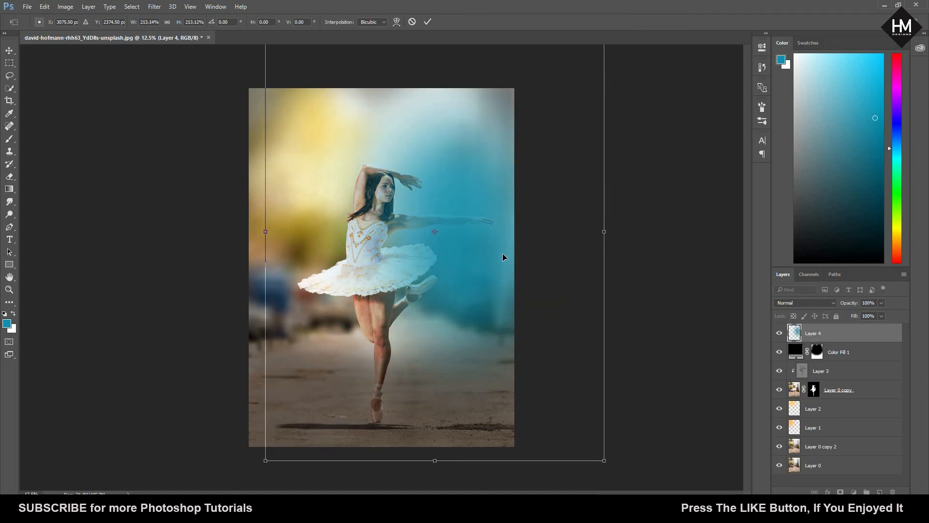
pyautogui.moveTo(504, 228); pyautogui.dragTo(505, 268)
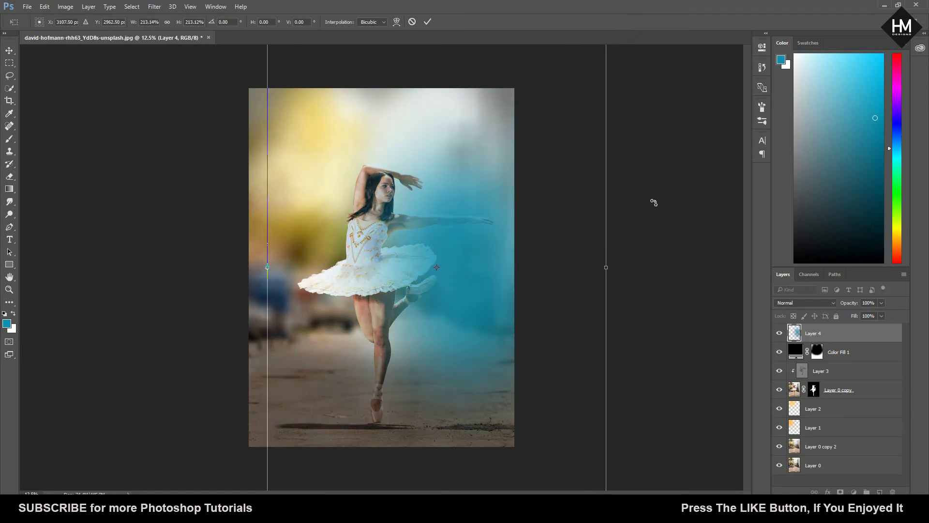
pyautogui.hotkey('ctrl', '-')
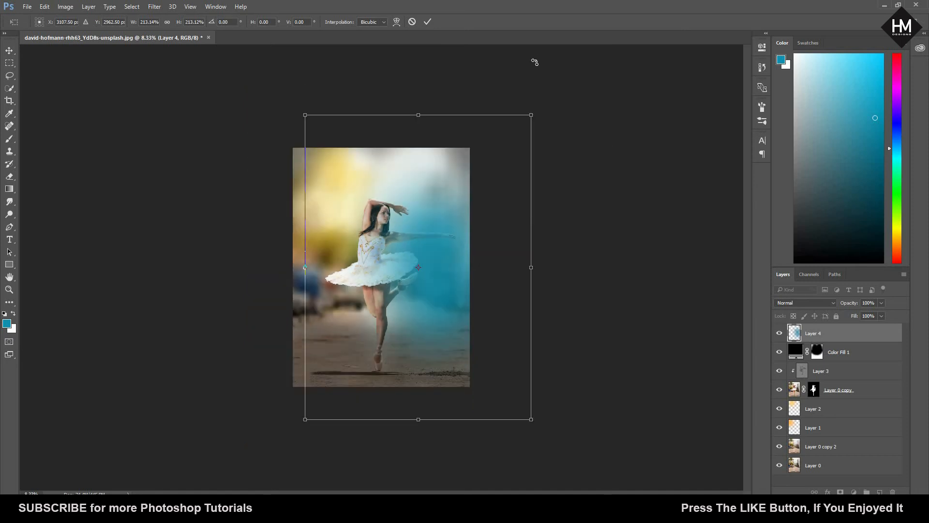
pyautogui.moveTo(559, 111); pyautogui.dragTo(606, 146)
pyautogui.moveTo(456, 302); pyautogui.dragTo(438, 277)
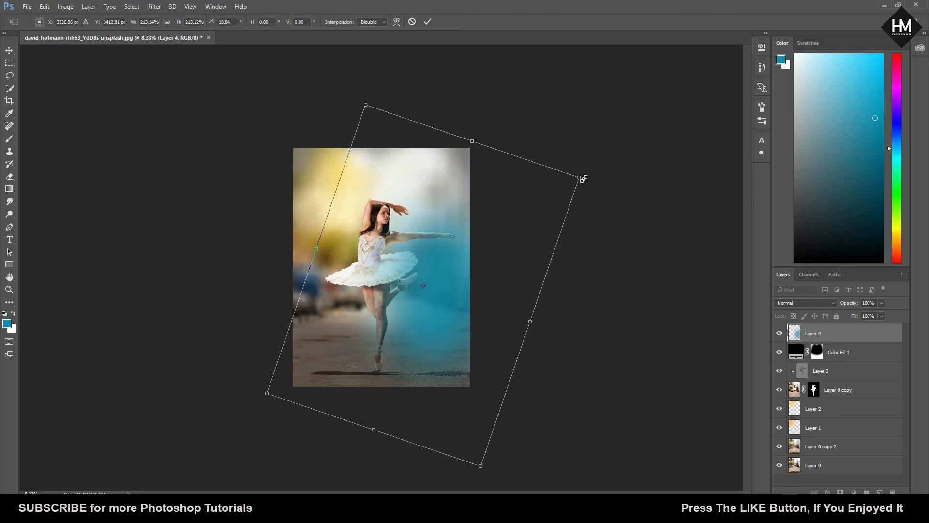
pyautogui.moveTo(606, 154); pyautogui.dragTo(627, 130)
pyautogui.moveTo(486, 259); pyautogui.dragTo(523, 252)
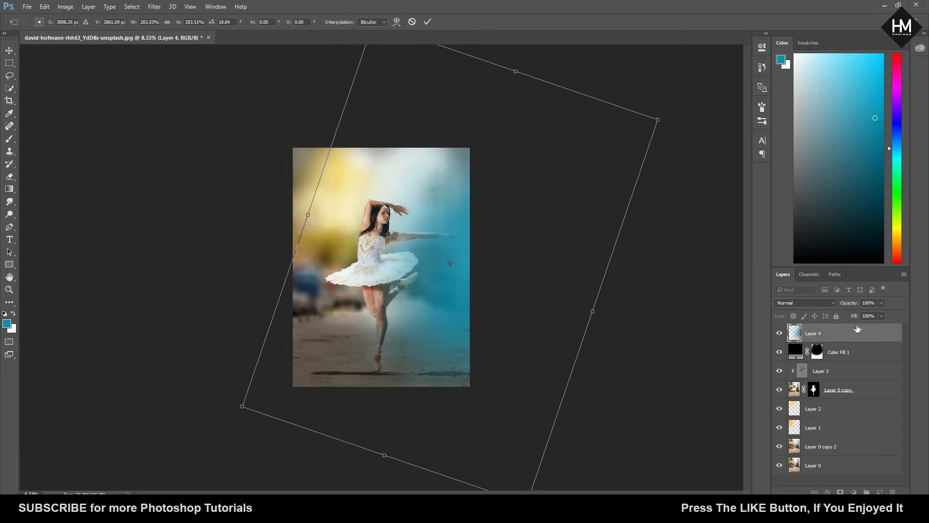
pyautogui.press('Return')
# Step: Set the blue glow layer's blend mode to Overlay and add a duplicate of it set to Screen
pyautogui.click(833, 306)
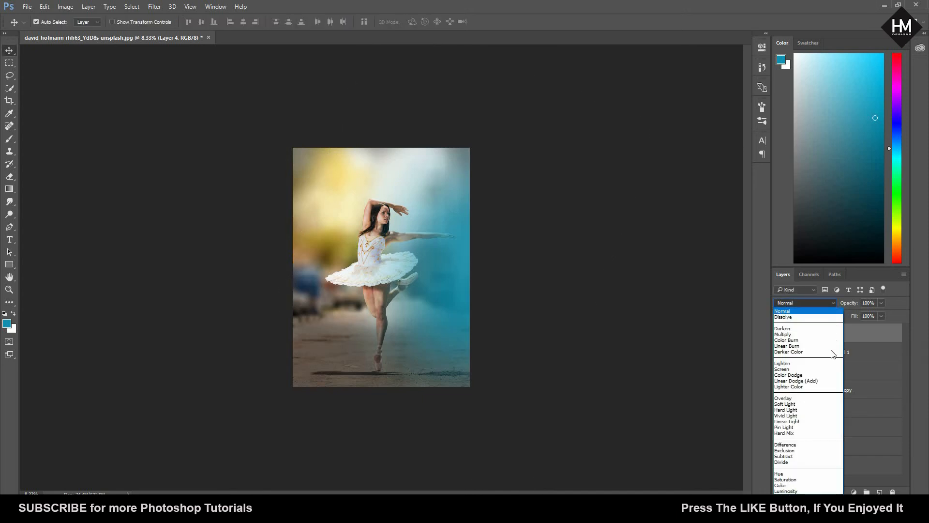
pyautogui.click(832, 401)
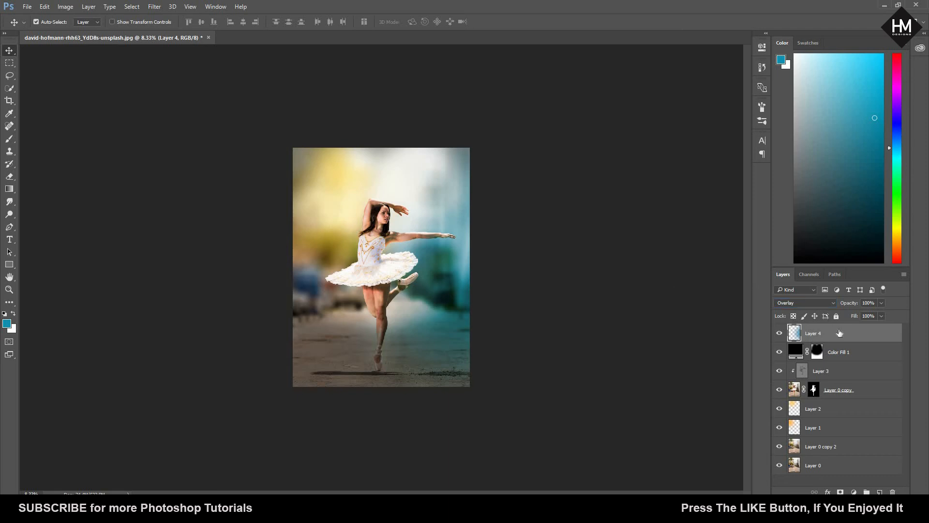
pyautogui.hotkey('ctrl', 'j')
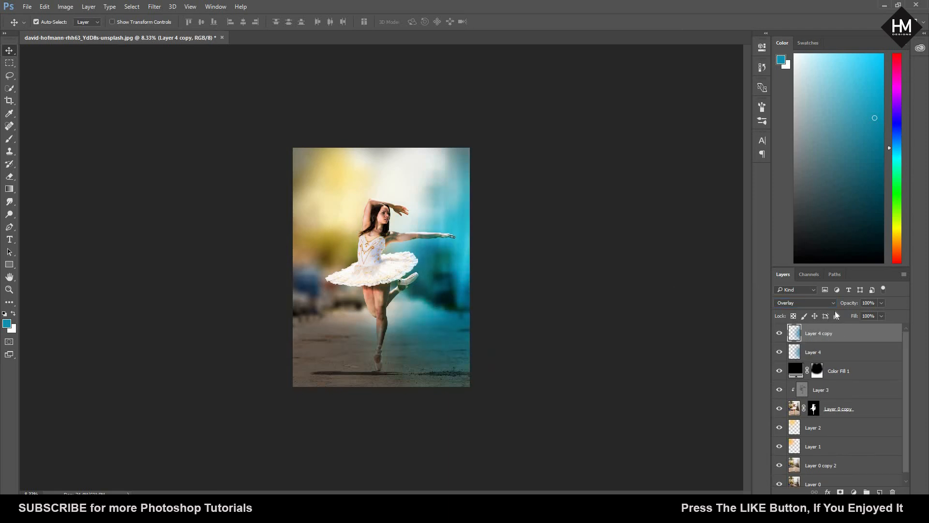
pyautogui.click(830, 302)
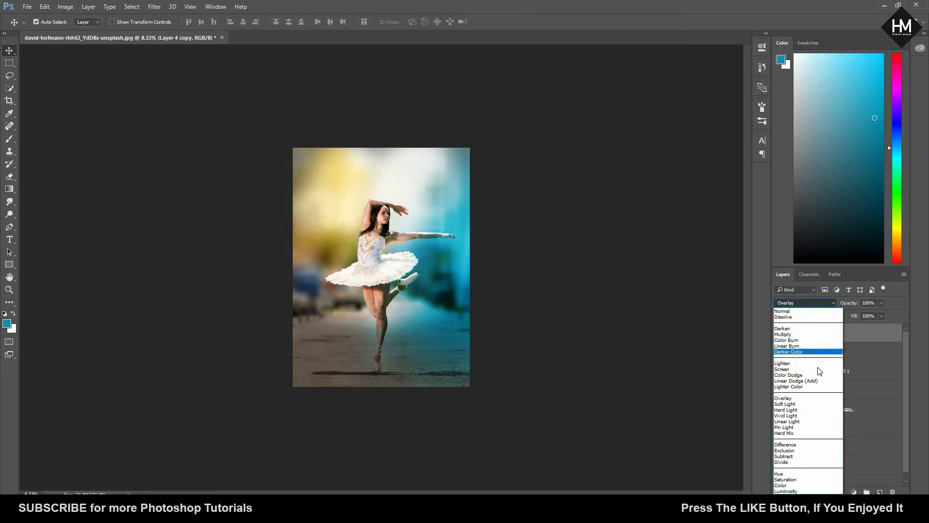
pyautogui.click(818, 369)
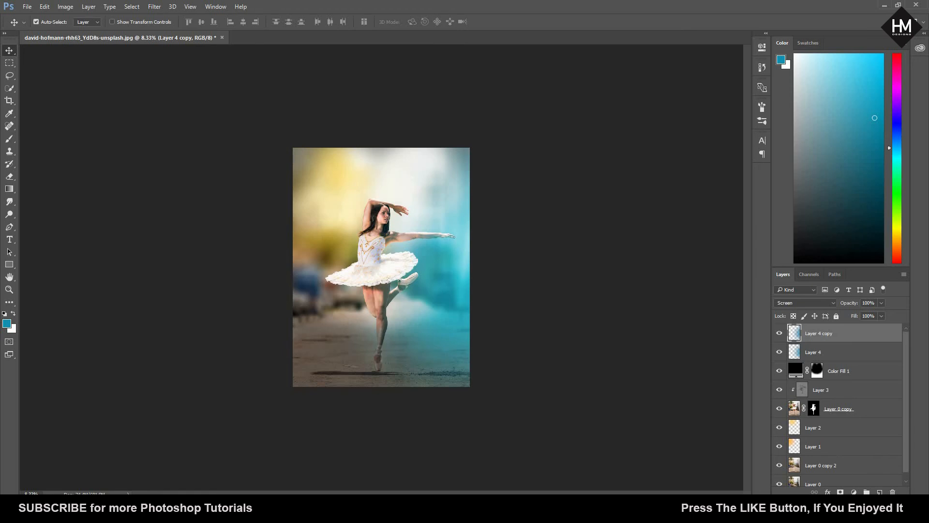
# Step: Add a new layer and paint a soft golden-yellow spot over the background beside the dancer's bent, raised arm
pyautogui.hotkey('ctrl', 'shift', 'alt', 'n')
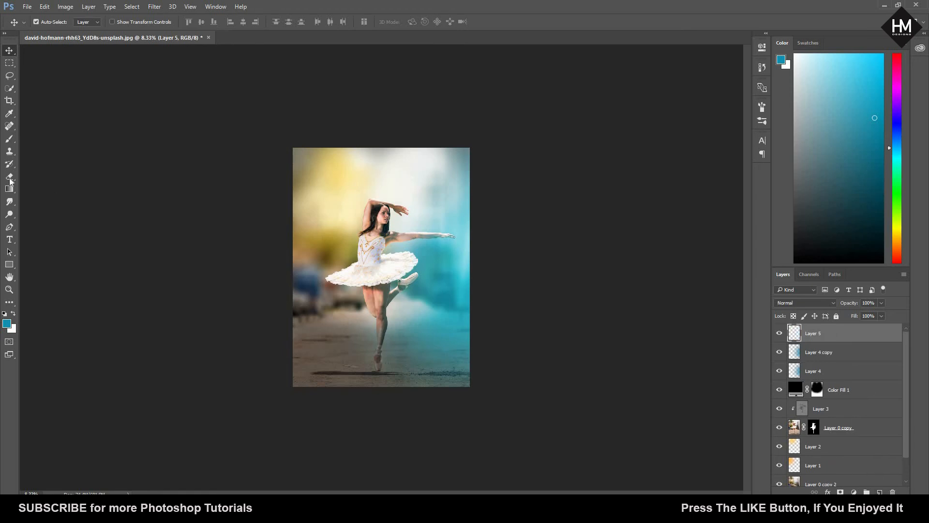
pyautogui.press('i')
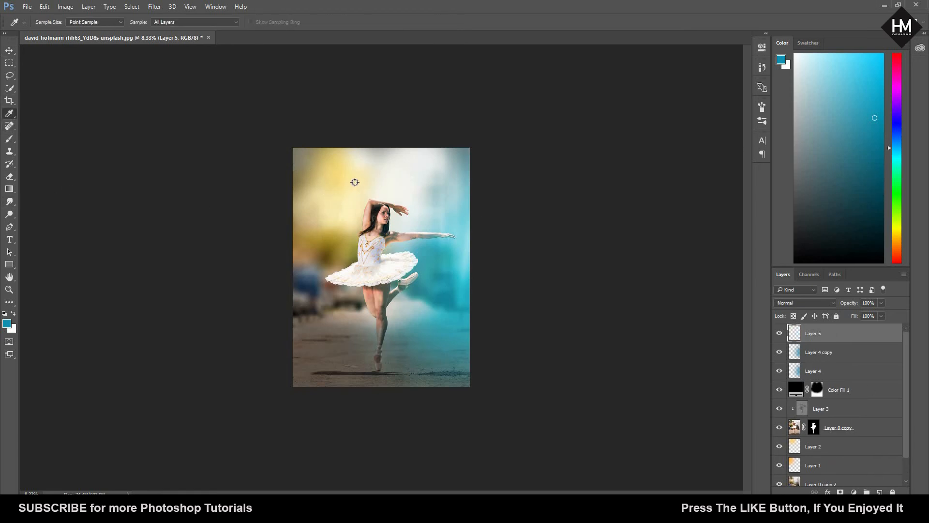
pyautogui.click(356, 181)
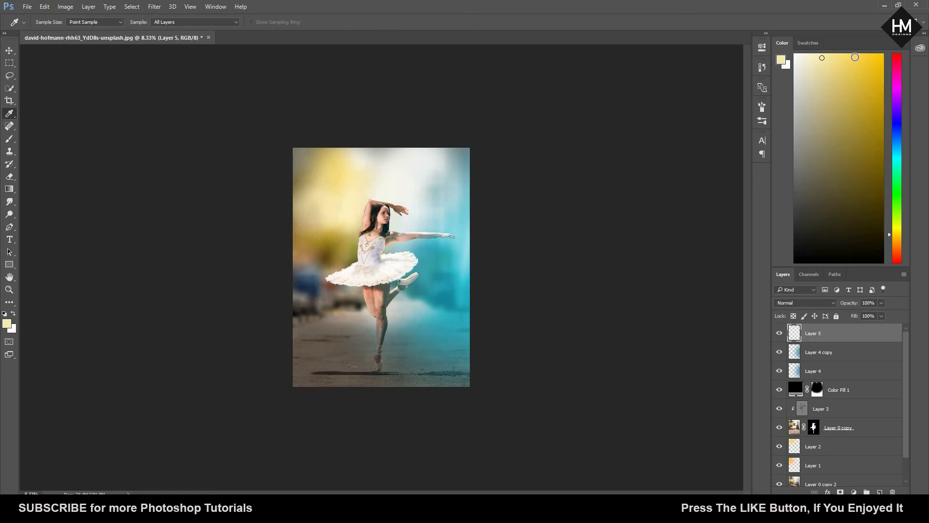
pyautogui.click(855, 57)
pyautogui.press('v')
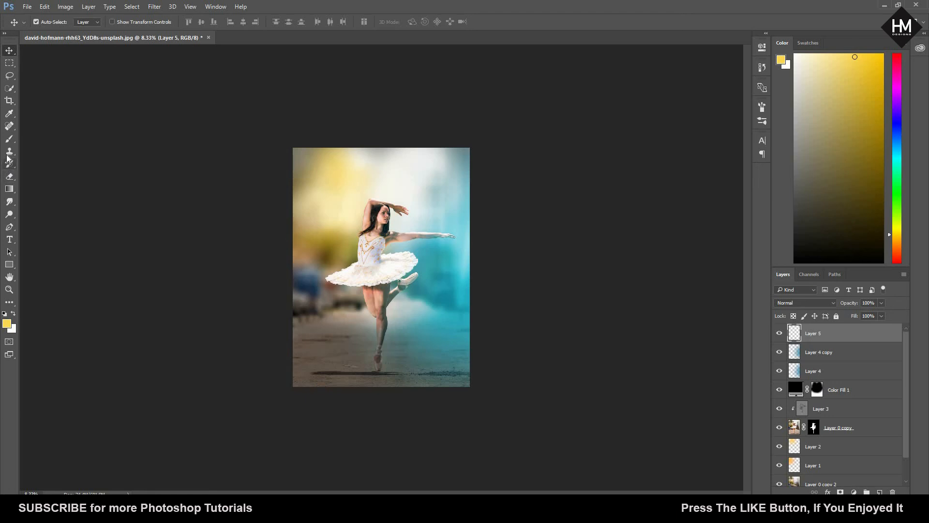
pyautogui.click(10, 139)
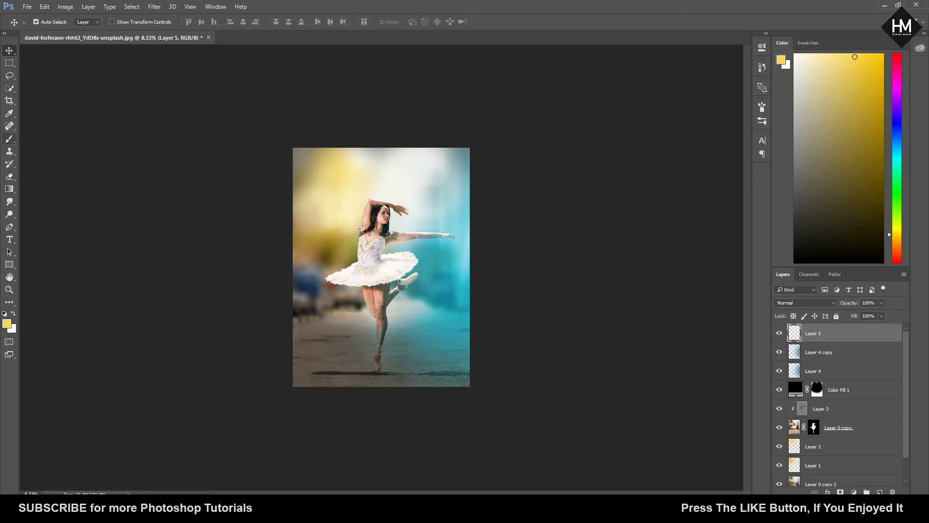
pyautogui.click(333, 214)
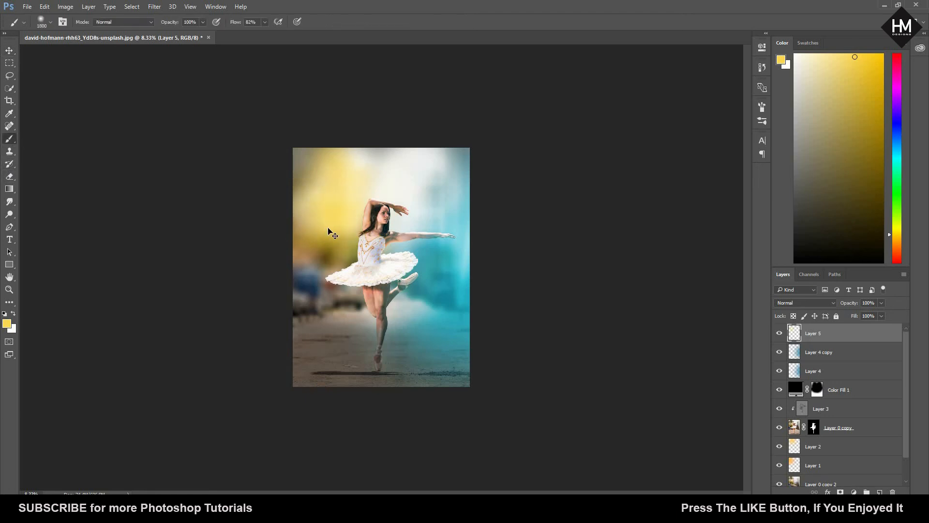
pyautogui.hotkey('ctrl', 'z')
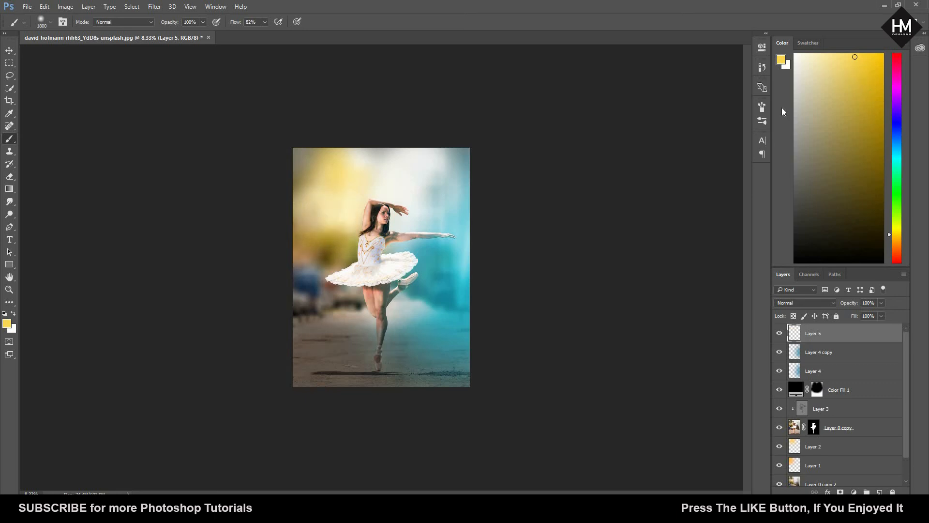
pyautogui.click(868, 92)
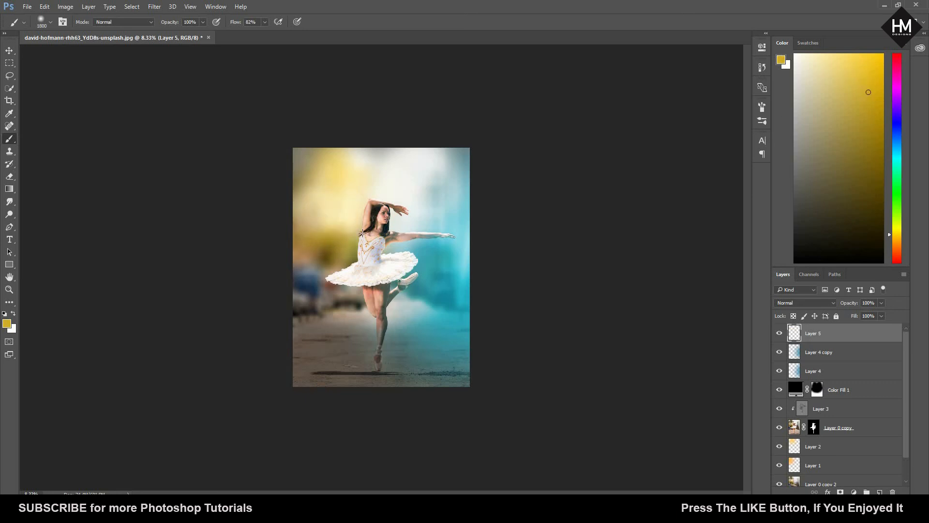
pyautogui.click(336, 212)
# Step: Free-transform the yellow spot: scale it to about 364%, rotate it about 10.4°, and move it down over the image's left side
pyautogui.click(10, 50)
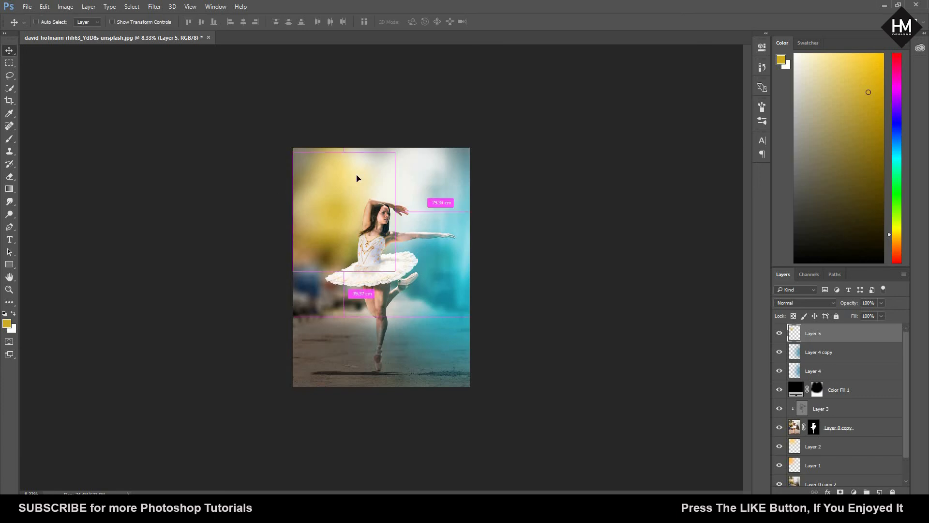
pyautogui.hotkey('ctrl', 't')
pyautogui.moveTo(406, 131); pyautogui.dragTo(482, 42)
pyautogui.moveTo(363, 209); pyautogui.dragTo(344, 238)
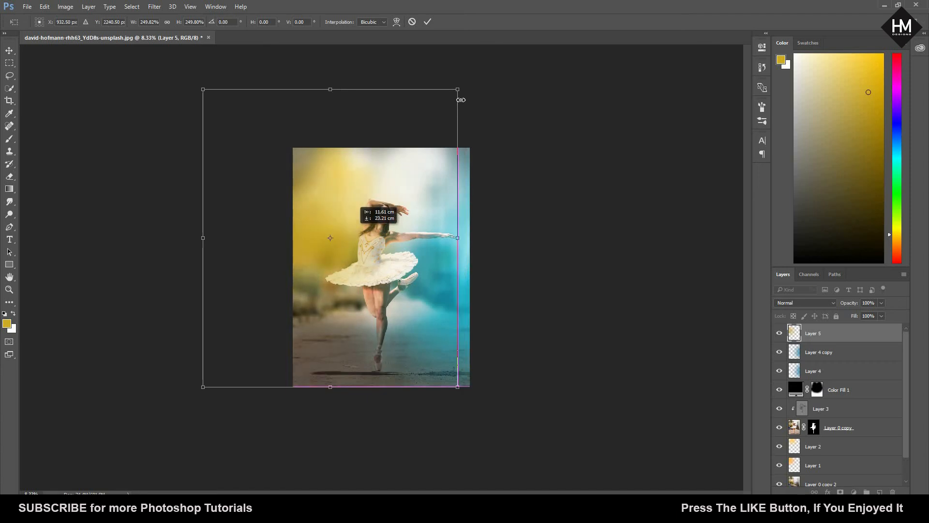
pyautogui.moveTo(457, 89); pyautogui.dragTo(552, 94)
pyautogui.moveTo(372, 173); pyautogui.dragTo(359, 228)
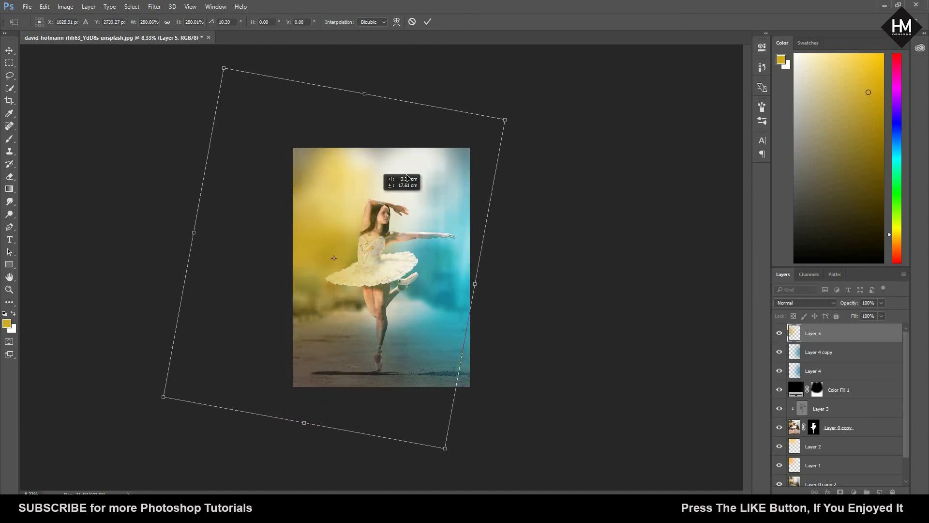
pyautogui.moveTo(526, 95); pyautogui.dragTo(574, 56)
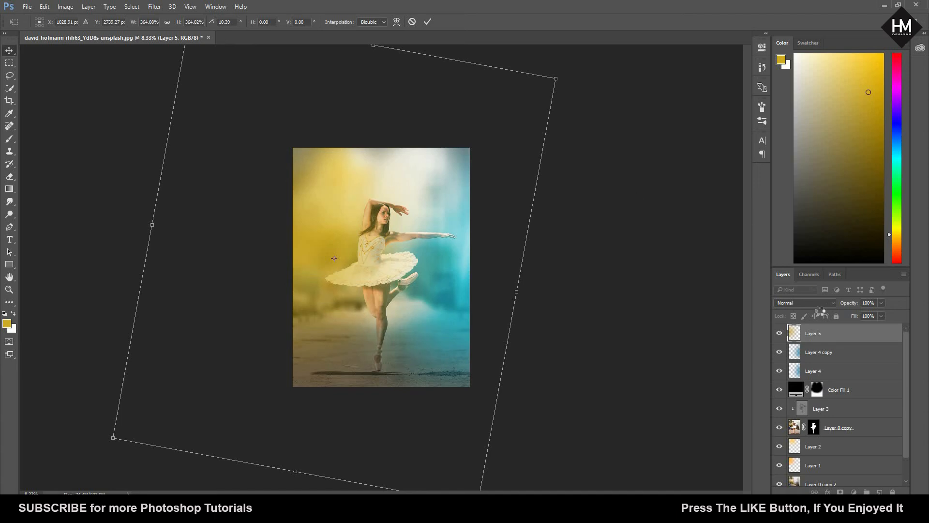
pyautogui.press('Return')
# Step: Set the new yellow glow layer's blend mode to Screen
pyautogui.click(830, 302)
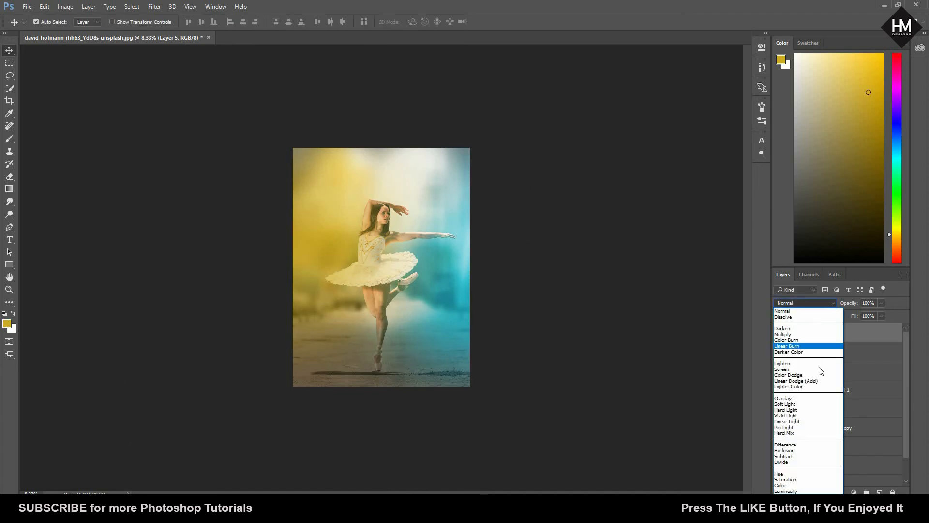
pyautogui.click(804, 368)
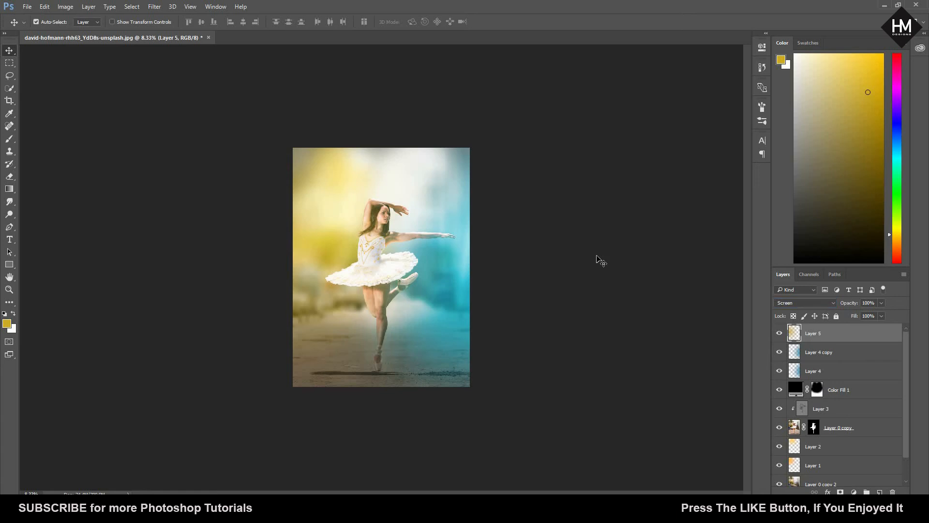
pyautogui.hotkey('ctrl', '+')
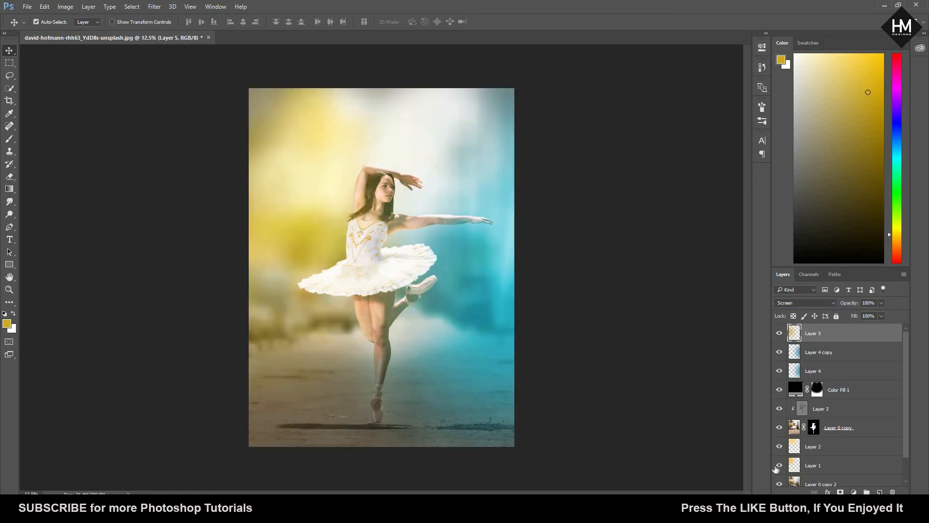
# Step: Set Layer 1, the lowest warm glow layer, to Normal blend mode and toggle its visibility to compare
pyautogui.click(805, 448)
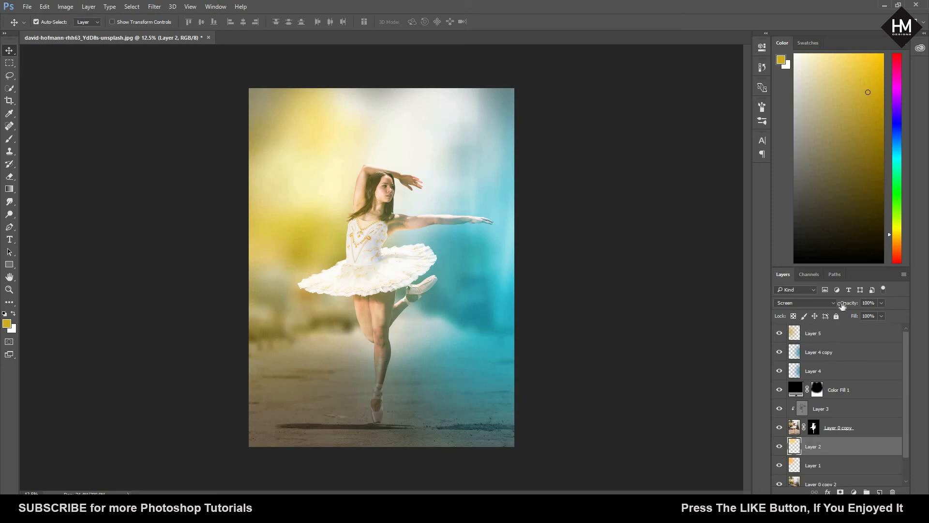
pyautogui.click(832, 302)
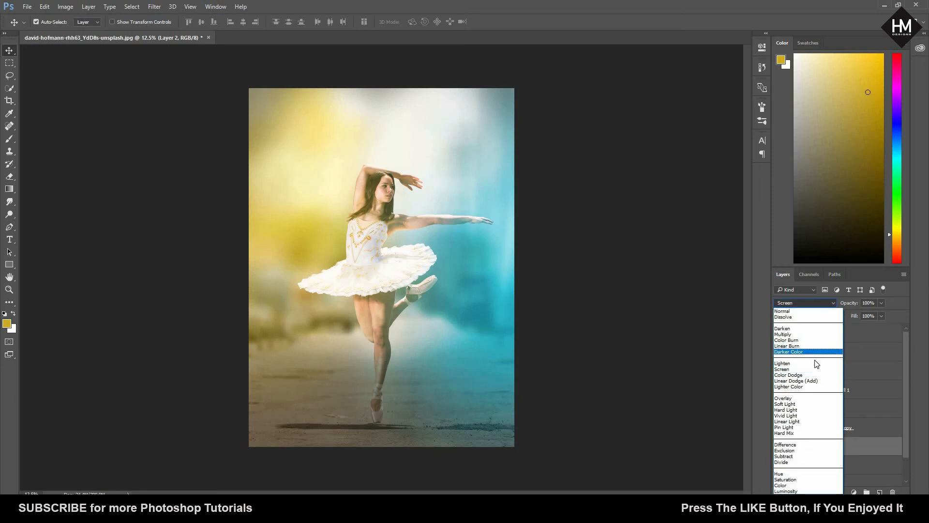
pyautogui.click(878, 348)
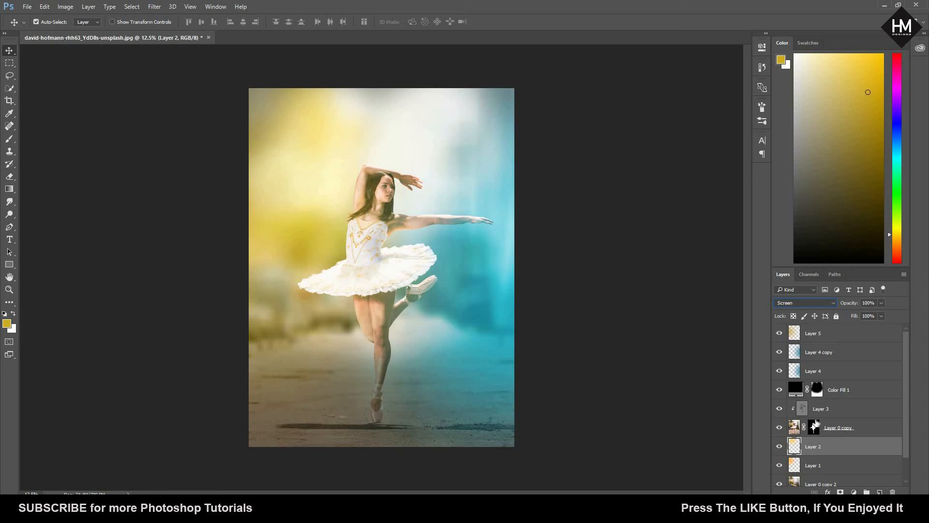
pyautogui.click(811, 466)
pyautogui.click(832, 303)
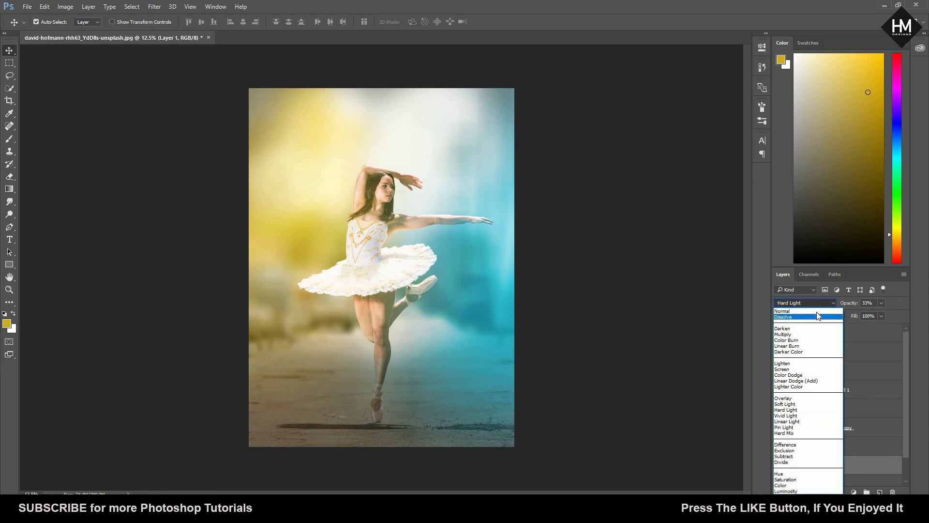
pyautogui.click(817, 311)
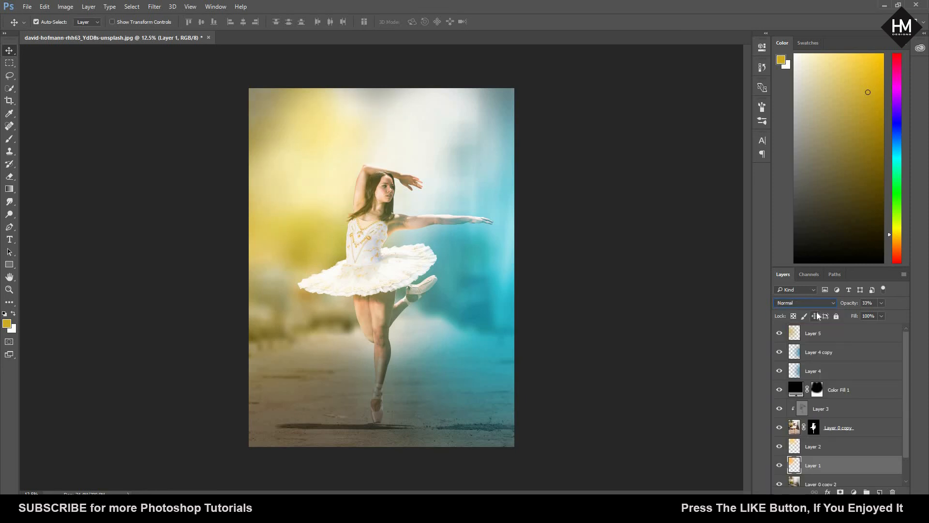
pyautogui.click(781, 467)
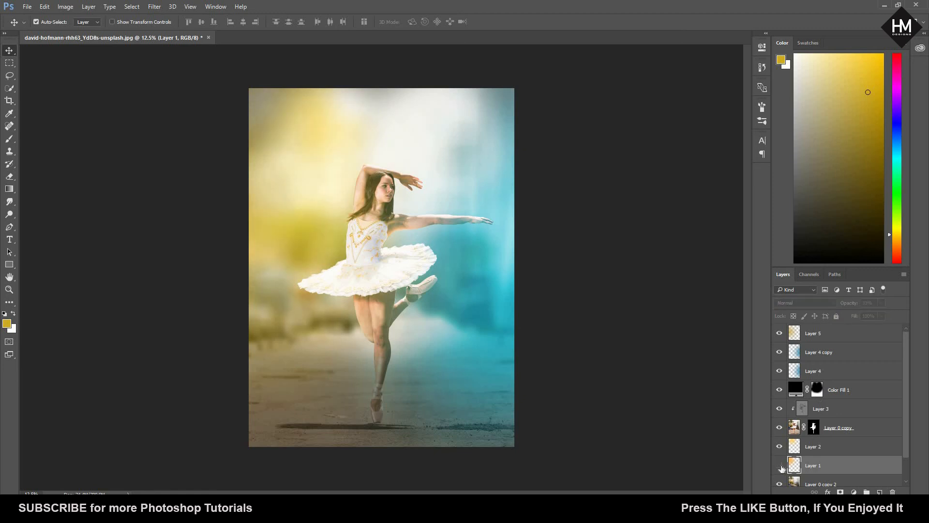
pyautogui.click(781, 466)
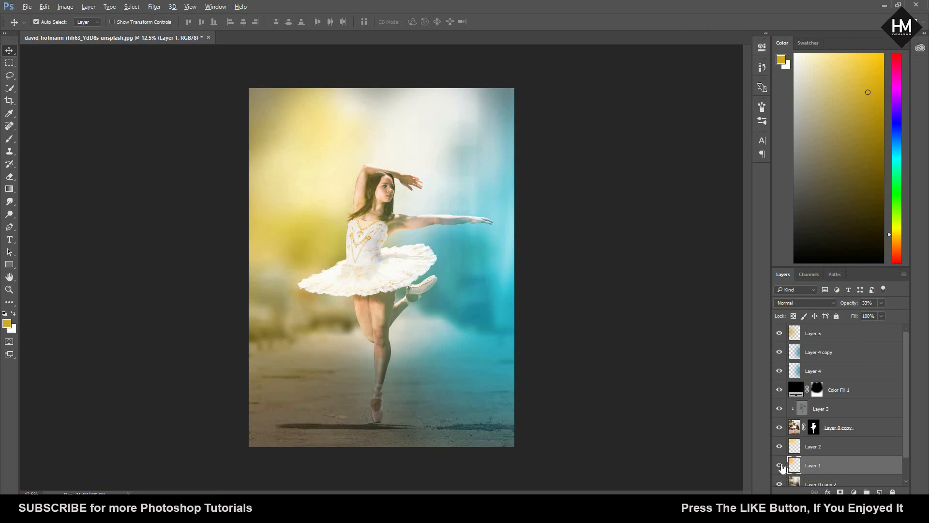
# Step: Lower the opacity of the blue Overlay glow layer to 73% and of its Screen copy to 71%
pyautogui.click(830, 372)
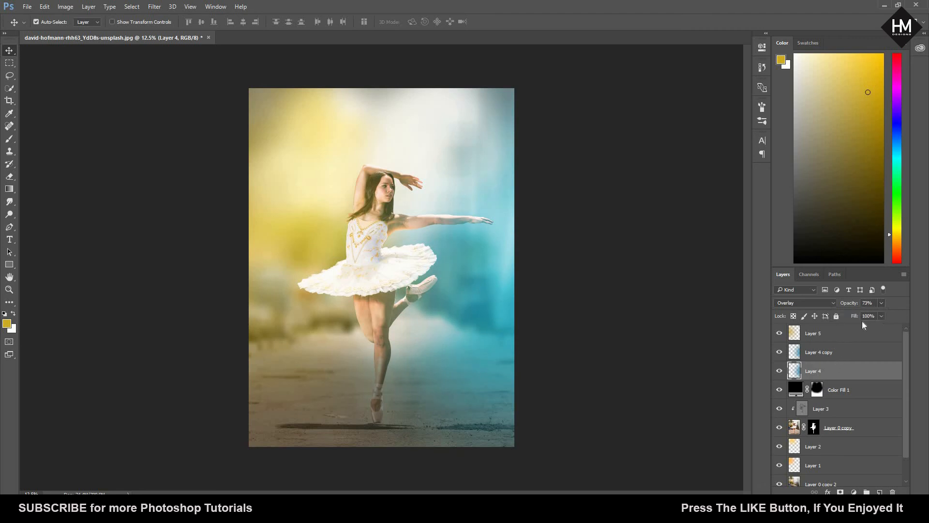
pyautogui.click(835, 353)
pyautogui.click(881, 305)
pyautogui.click(869, 315)
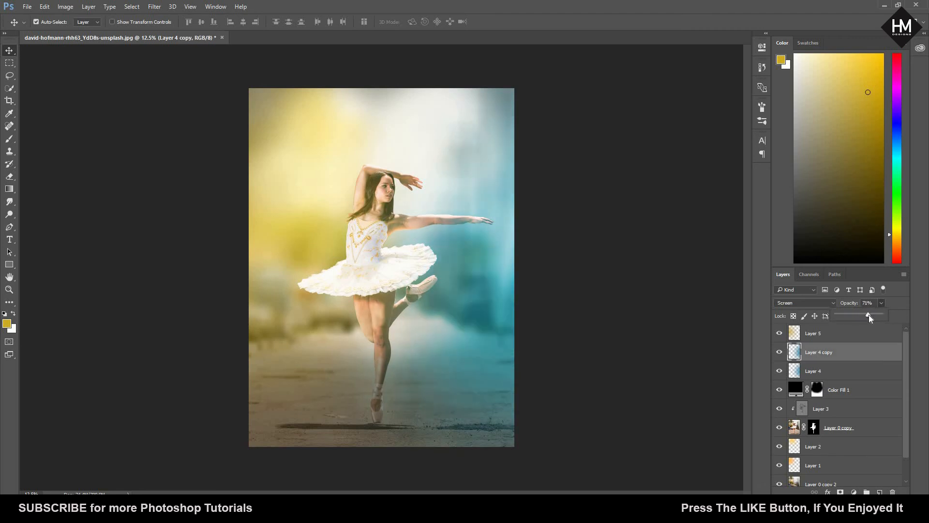
pyautogui.click(683, 291)
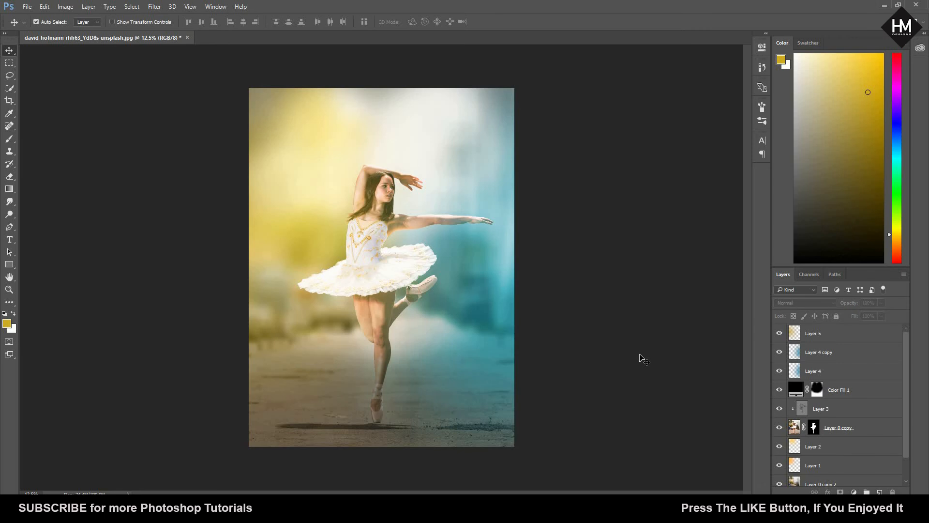
pyautogui.hotkey('ctrl', '-')
pyautogui.hotkey('ctrl', '+')
# Step: Add a Curves adjustment above the yellow glow layer and shape a contrast S-curve in RGB with lifted highlights and darkened shadows
pyautogui.click(835, 332)
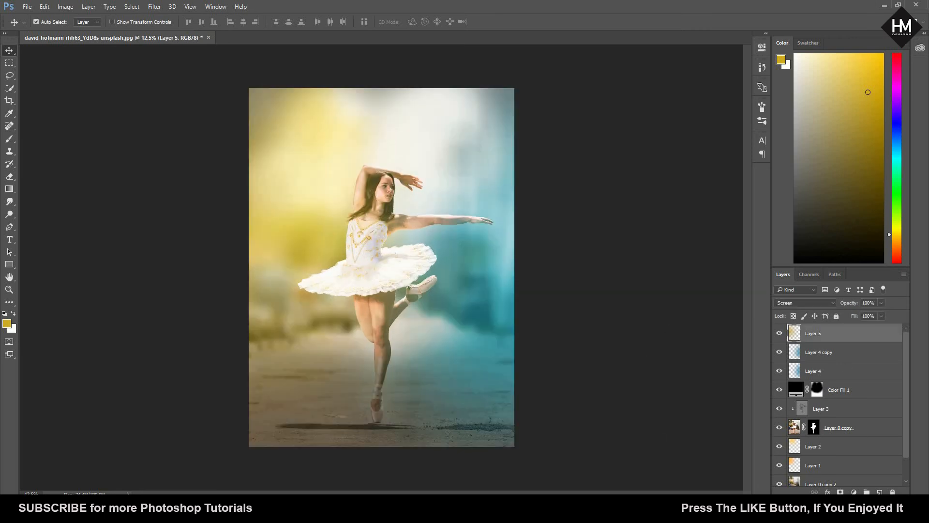
pyautogui.click(854, 492)
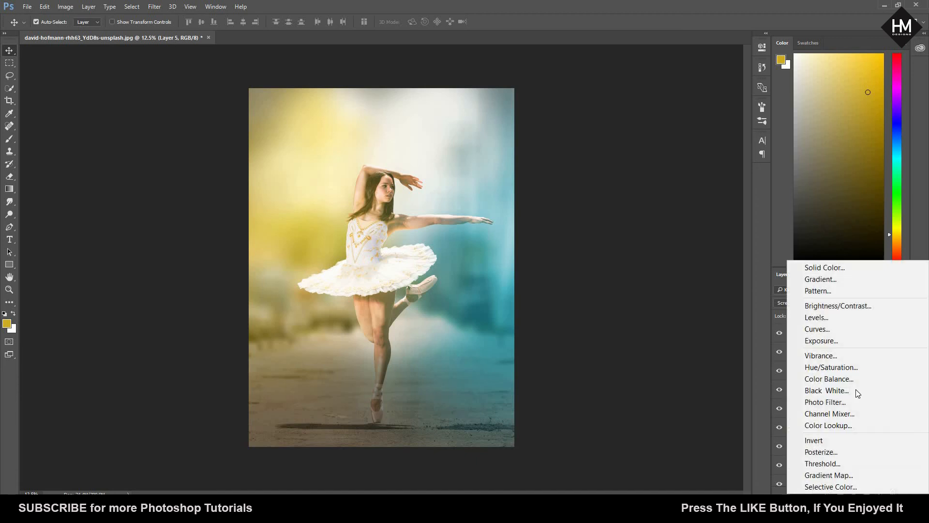
pyautogui.click(854, 331)
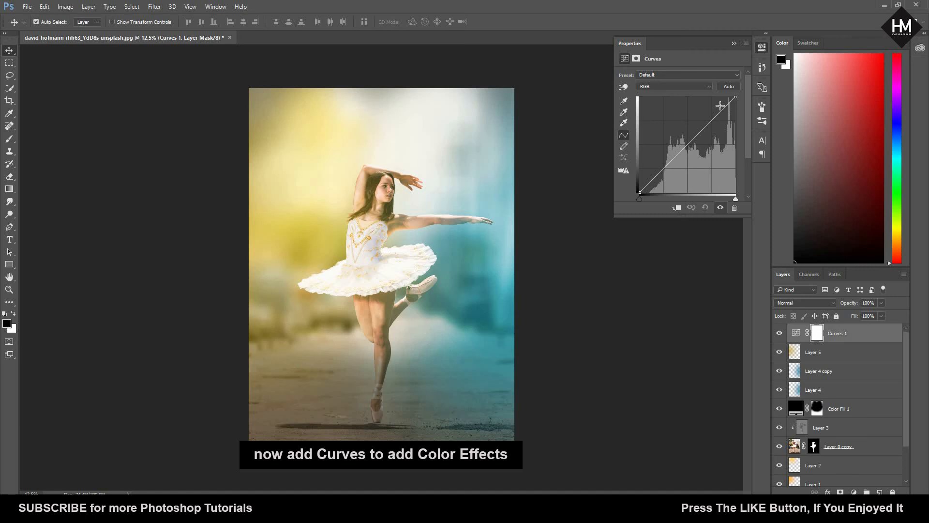
pyautogui.moveTo(710, 124); pyautogui.dragTo(708, 123)
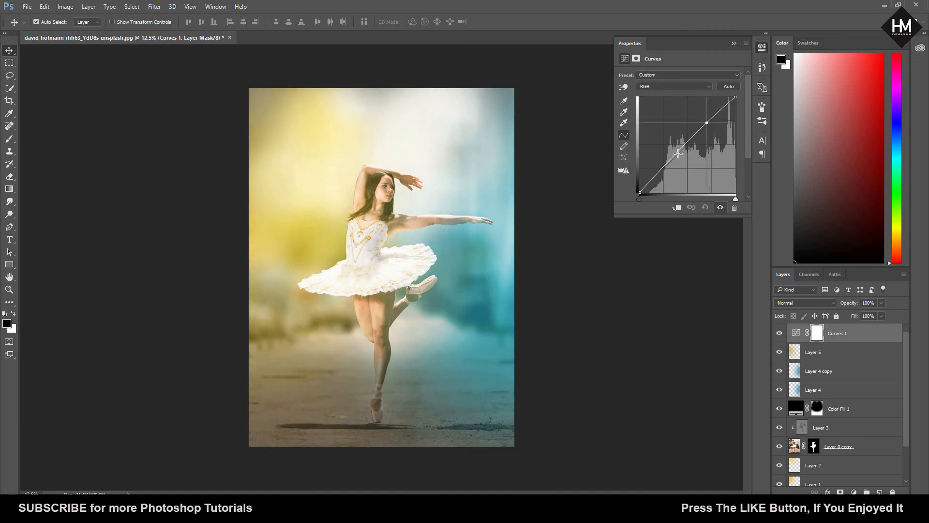
pyautogui.moveTo(672, 160); pyautogui.dragTo(681, 158)
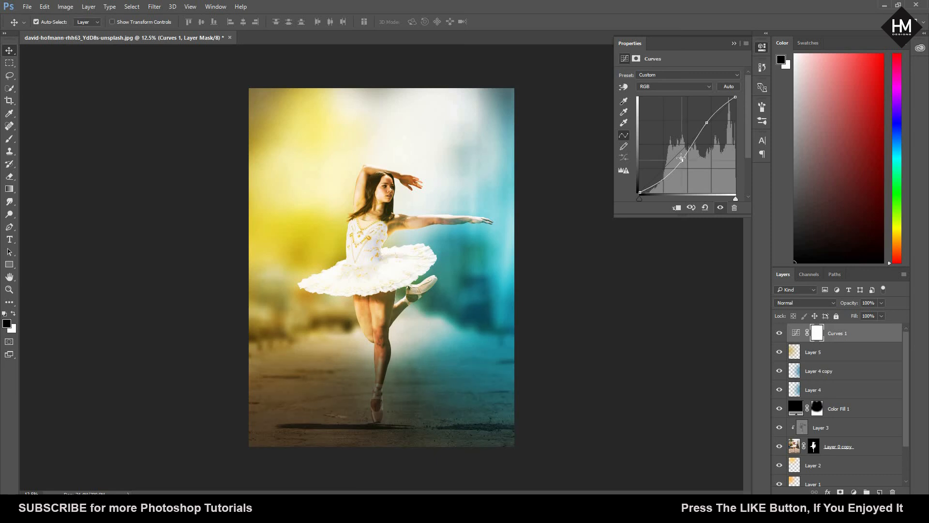
# Step: Adjust the Curves layer's Blue channel: move the white point slightly inward and raise the black point to tint the shadows blue
pyautogui.click(708, 89)
pyautogui.click(687, 111)
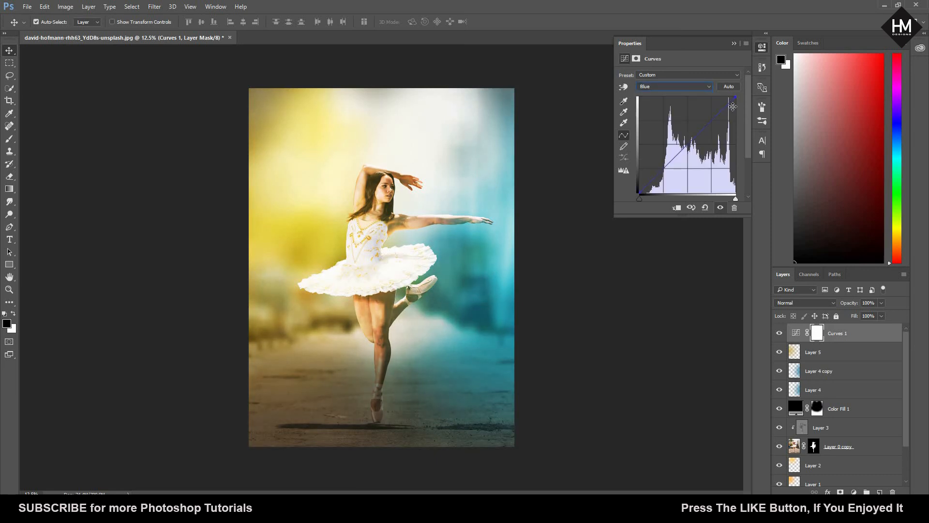
pyautogui.moveTo(733, 106)
pyautogui.mouseDown()
pyautogui.moveTo(722, 96)
pyautogui.moveTo(738, 107)
pyautogui.moveTo(732, 99)
pyautogui.mouseUp()
pyautogui.moveTo(639, 193); pyautogui.dragTo(634, 176)
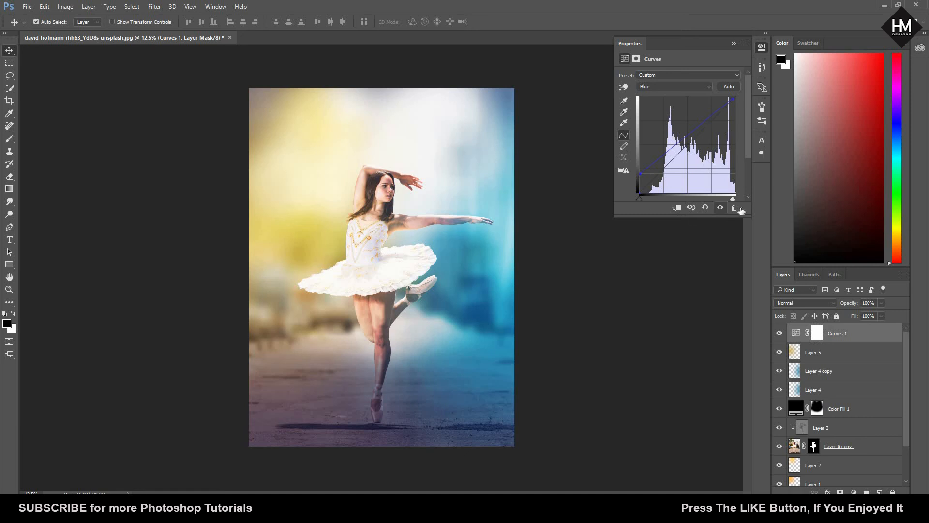
# Step: Adjust the Curves layer's Red channel: move the white point inward and raise the black point slightly, and close the curve settings
pyautogui.click(709, 87)
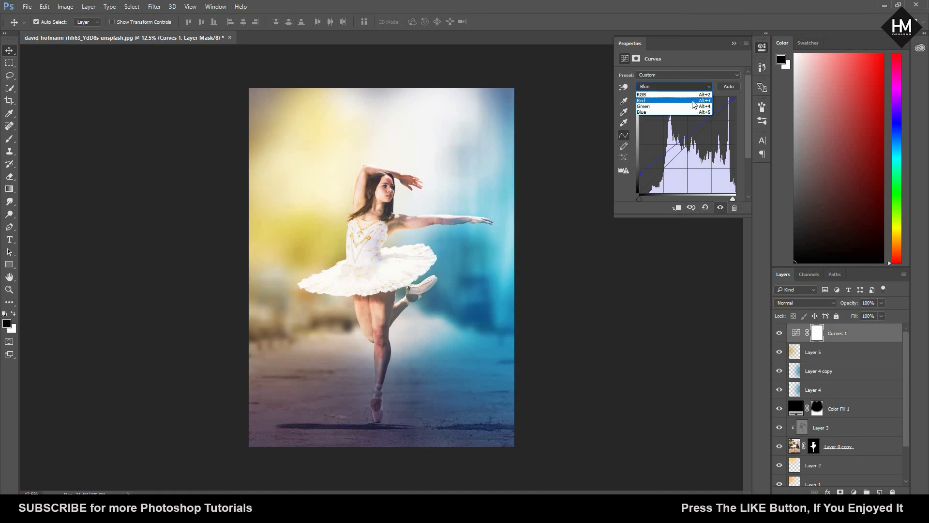
pyautogui.click(695, 100)
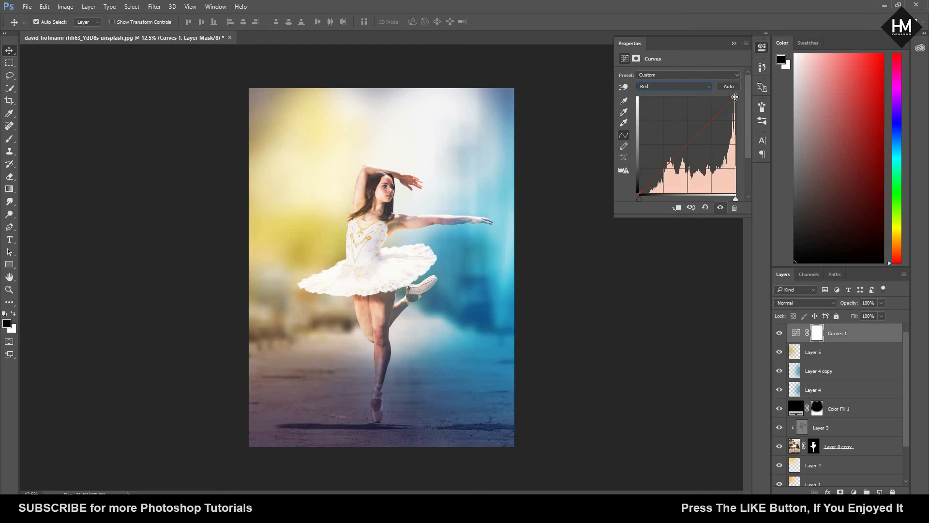
pyautogui.moveTo(725, 97); pyautogui.dragTo(723, 97)
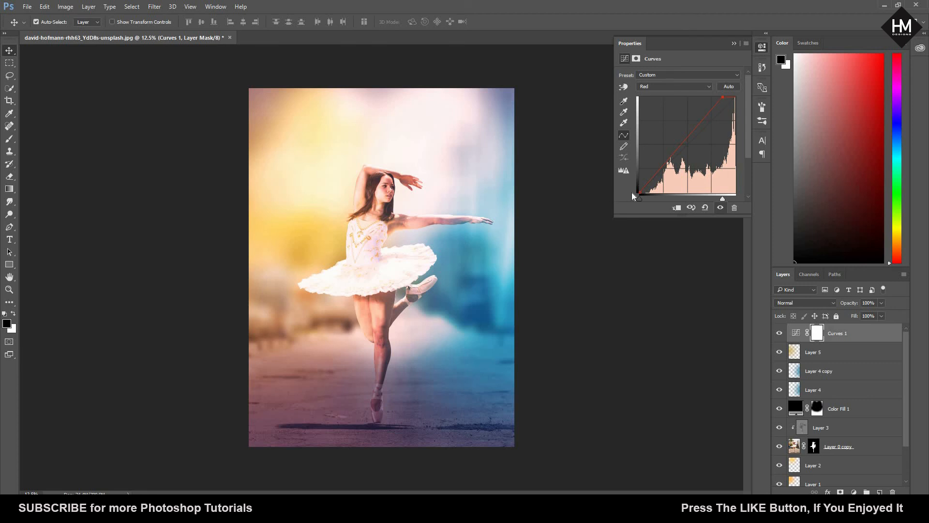
pyautogui.moveTo(639, 191); pyautogui.dragTo(640, 187)
pyautogui.click(734, 45)
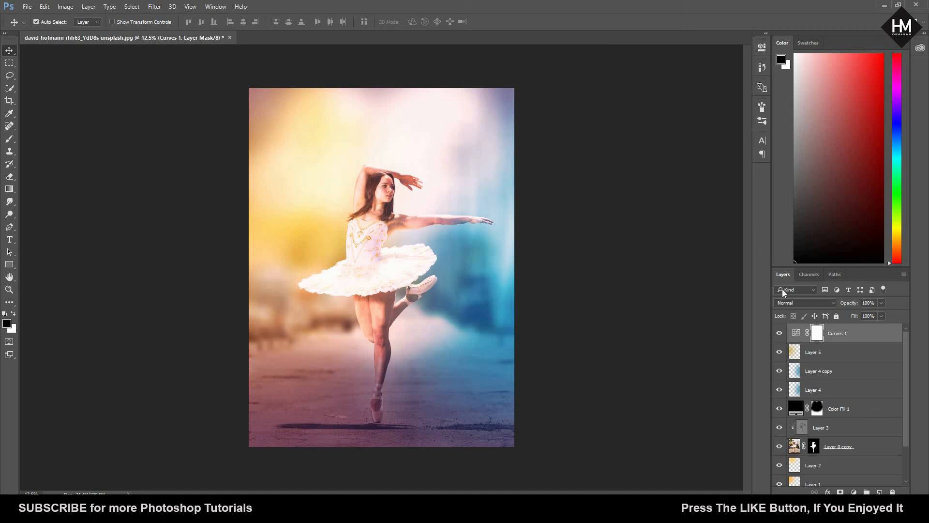
# Step: Compare the image with and without Curves 1, Layer 5, Layer 2 and Layer 1, leaving Layer 2 selected
pyautogui.click(779, 333)
pyautogui.click(779, 333)
pyautogui.click(780, 352)
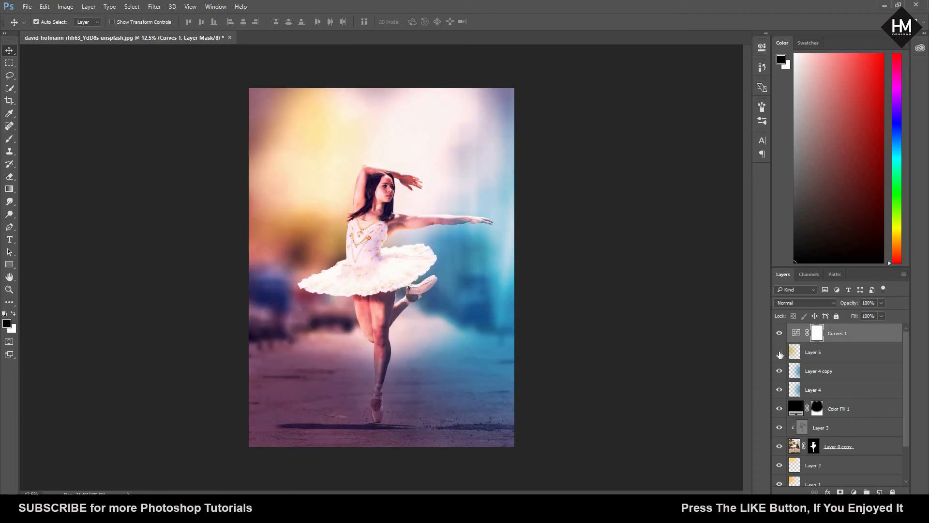
pyautogui.click(779, 352)
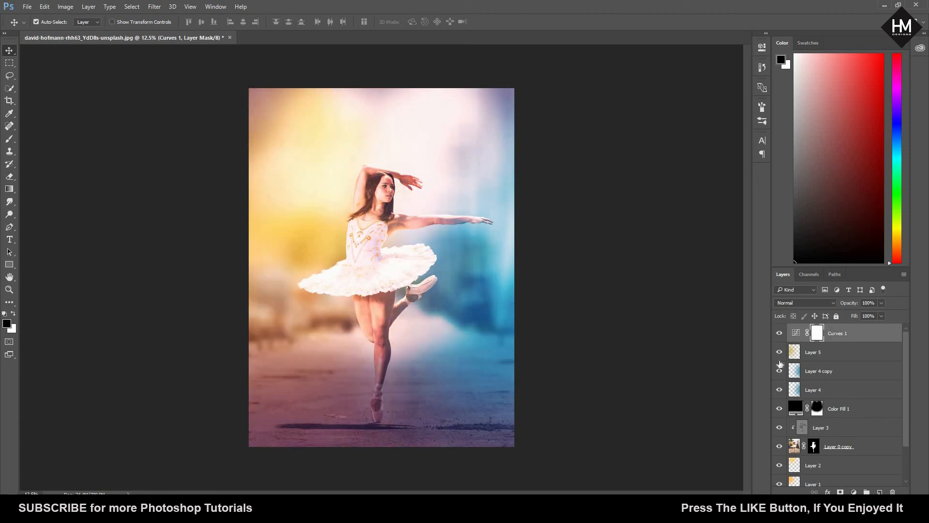
pyautogui.click(779, 465)
pyautogui.click(780, 465)
pyautogui.click(797, 467)
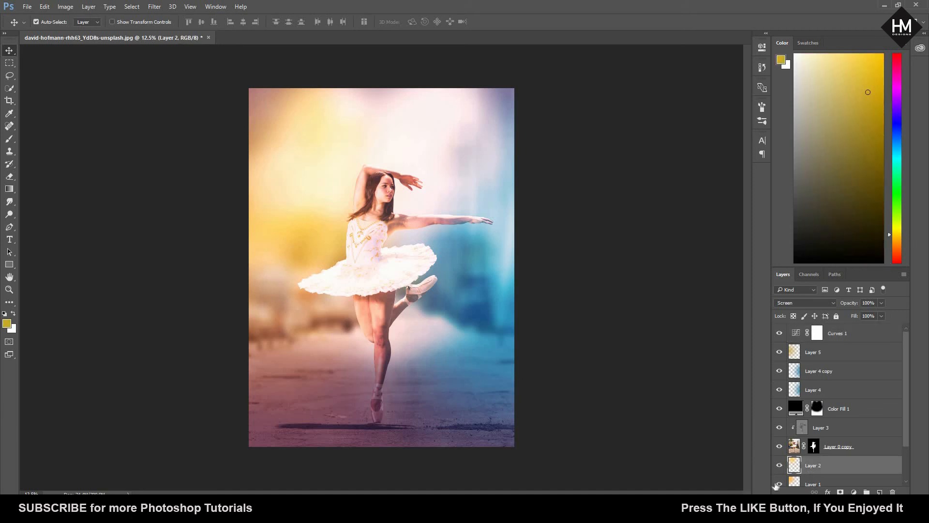
pyautogui.click(780, 484)
pyautogui.click(779, 484)
# Step: Free-transform the yellow glow on Layer 2 to about 102% width and 134% height, extending it down over the street
pyautogui.hotkey('ctrl', 't')
pyautogui.moveTo(537, 342); pyautogui.dragTo(607, 470)
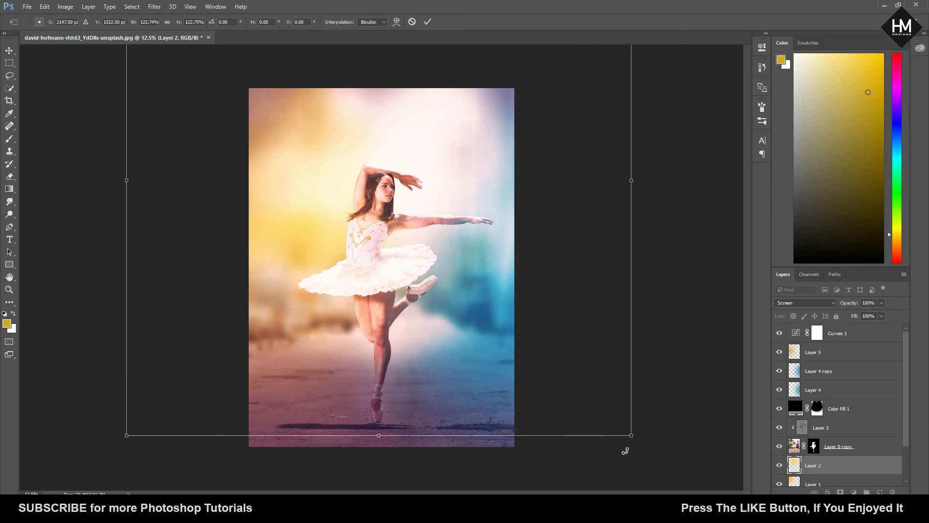
pyautogui.moveTo(630, 180); pyautogui.dragTo(546, 184)
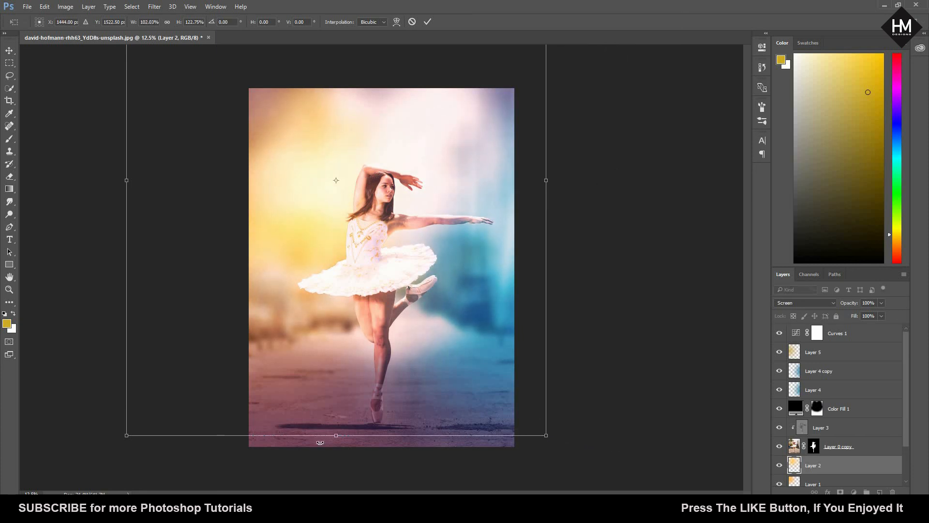
pyautogui.moveTo(334, 435); pyautogui.dragTo(327, 482)
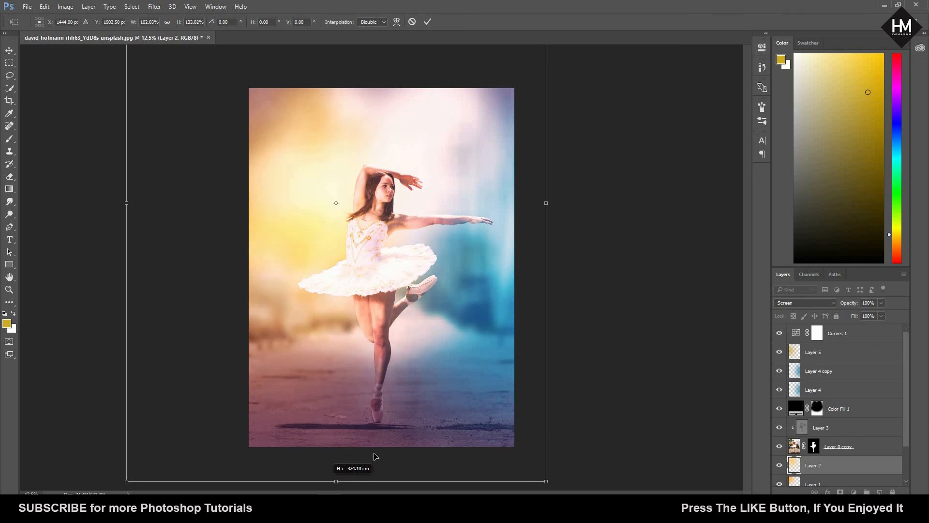
pyautogui.press('Return')
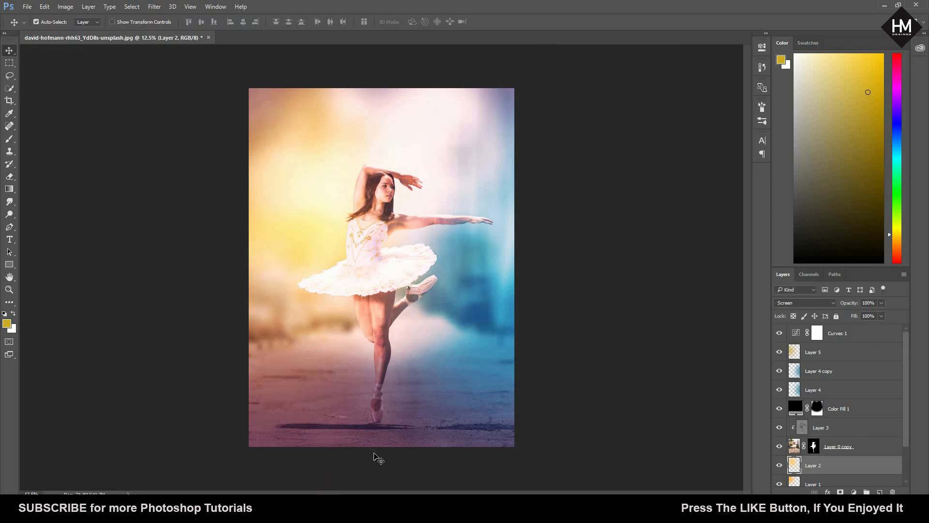
pyautogui.hotkey('ctrl', '-')
pyautogui.hotkey('ctrl', '+')
# Step: Scale the blue Overlay glow on Layer 4 to about 71% and reposition it over the right half of the photo
pyautogui.click(852, 334)
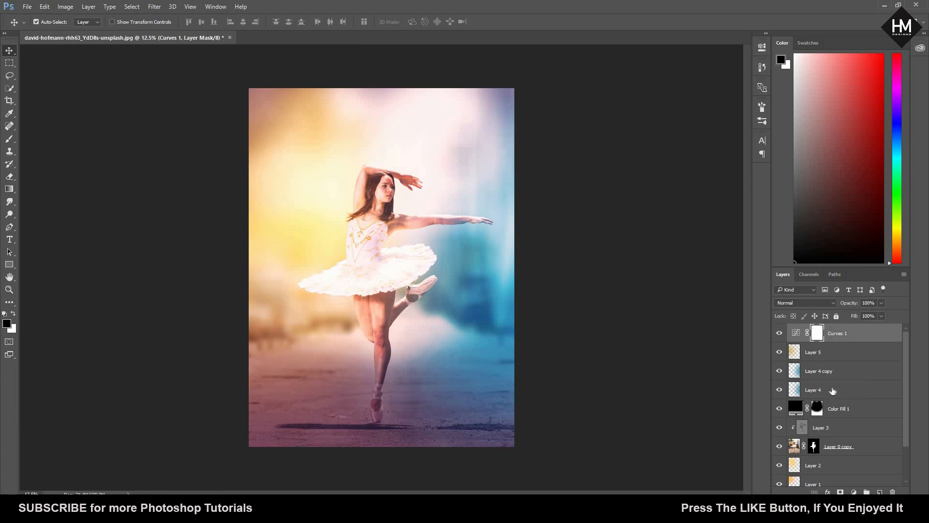
pyautogui.click(833, 390)
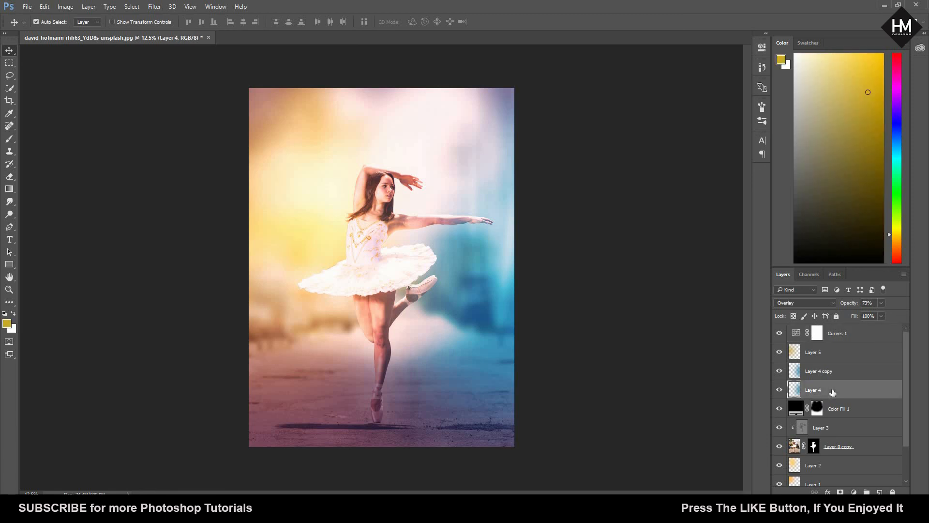
pyautogui.hotkey('ctrl', 't')
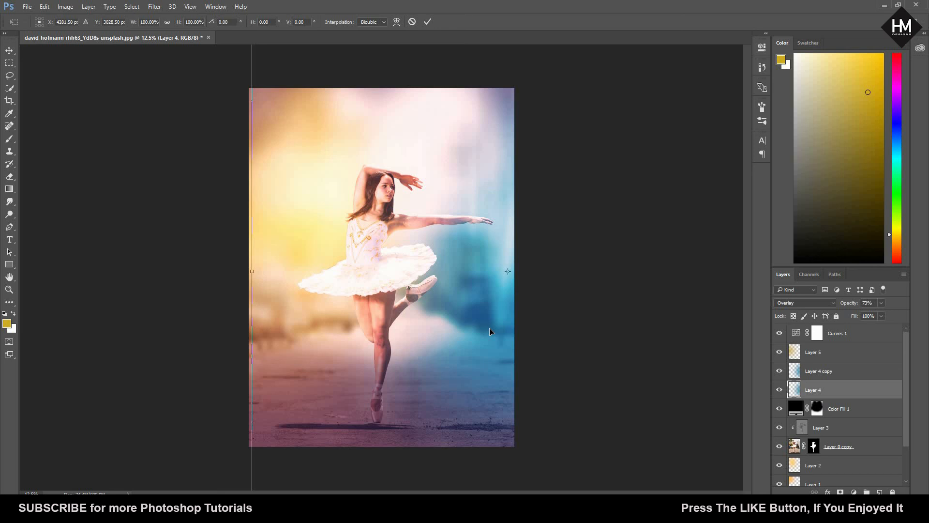
pyautogui.hotkey('ctrl', '-')
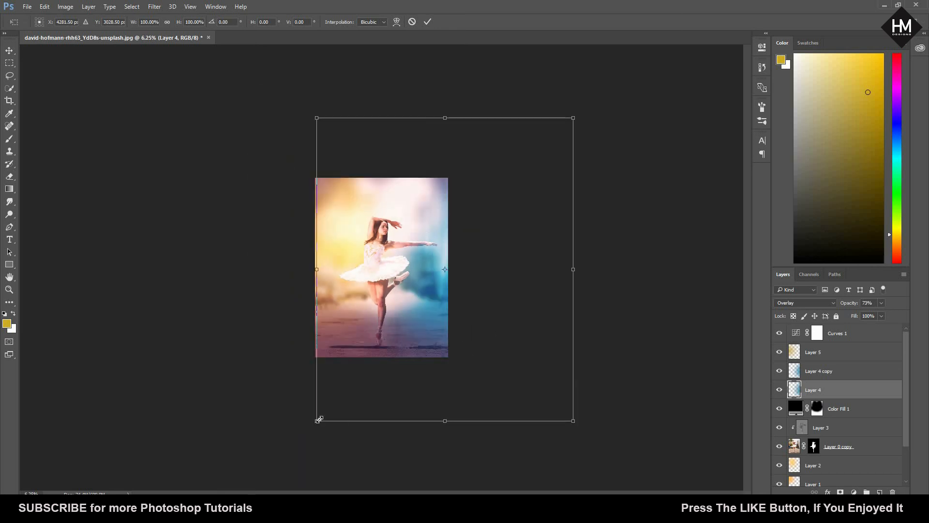
pyautogui.moveTo(334, 405); pyautogui.dragTo(391, 333)
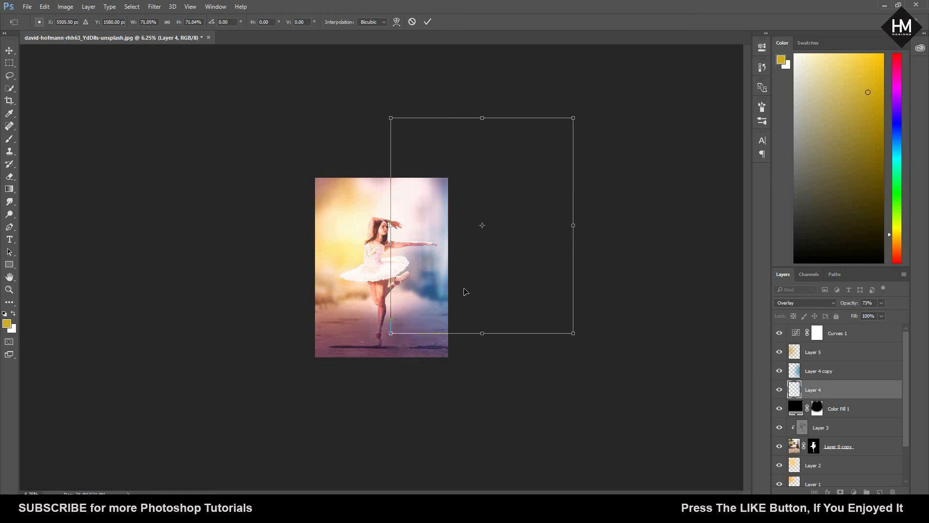
pyautogui.moveTo(453, 298); pyautogui.dragTo(419, 314)
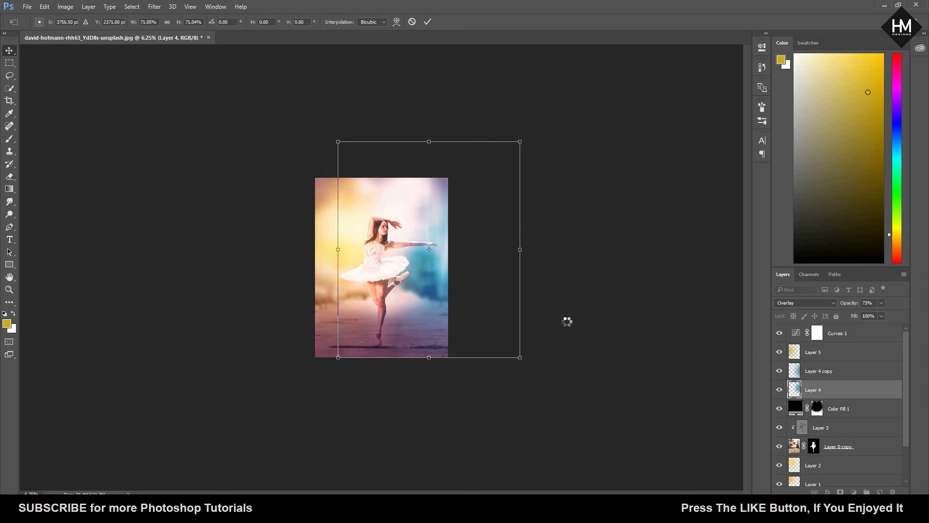
pyautogui.press('Return')
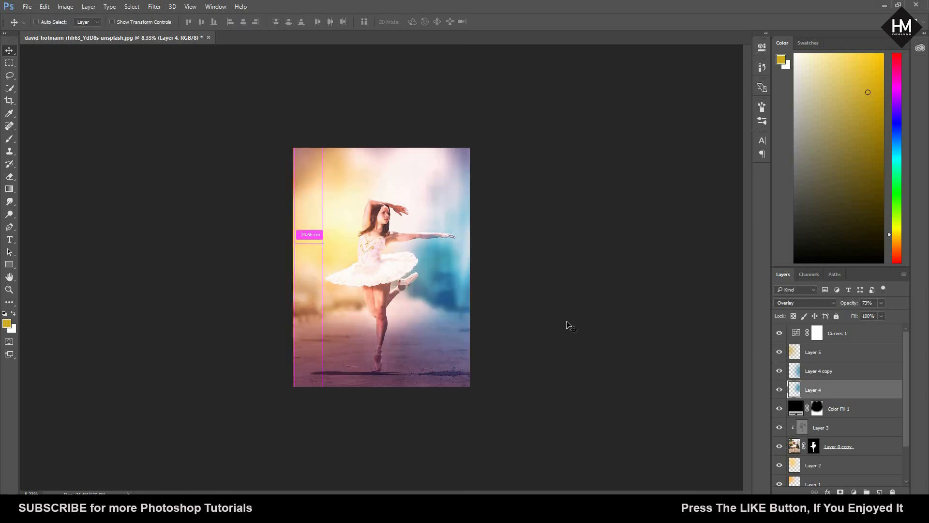
pyautogui.hotkey('ctrl', '+')
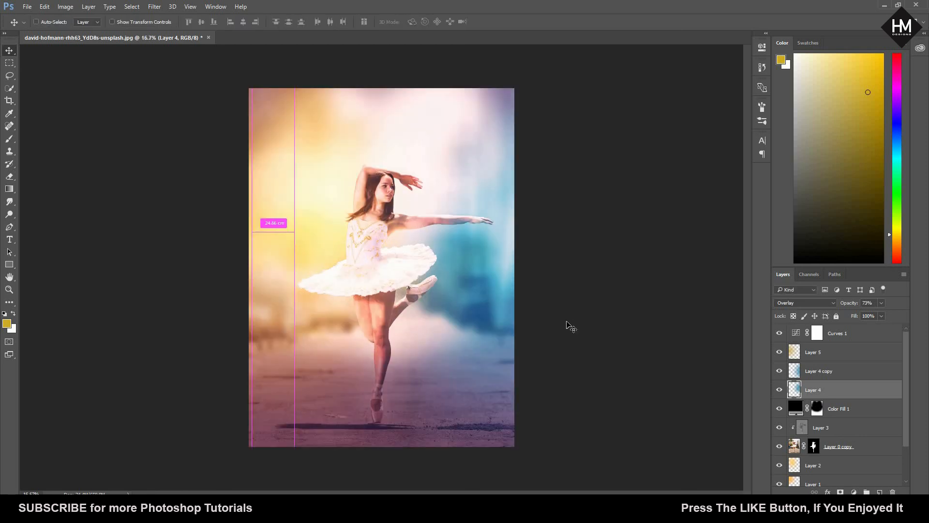
pyautogui.hotkey('ctrl', '+')
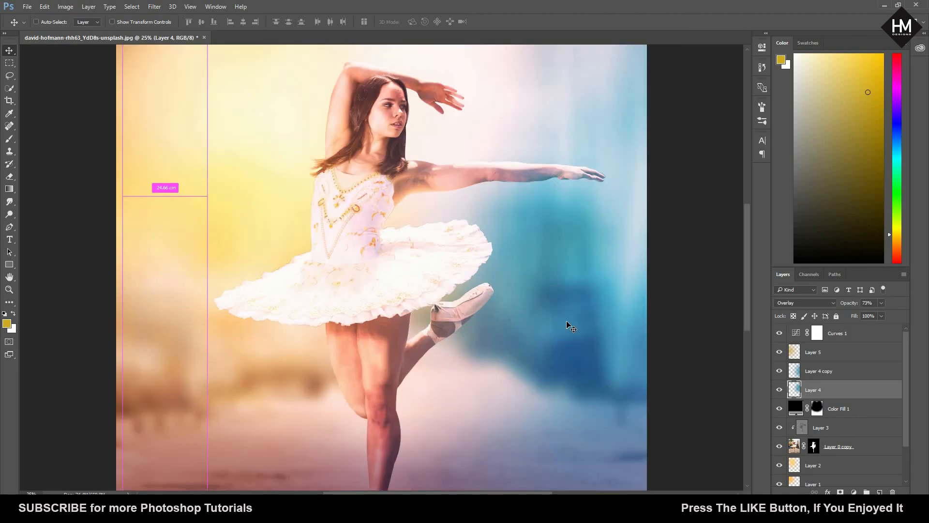
pyautogui.hotkey('ctrl', '-')
pyautogui.hotkey('ctrl', '+')
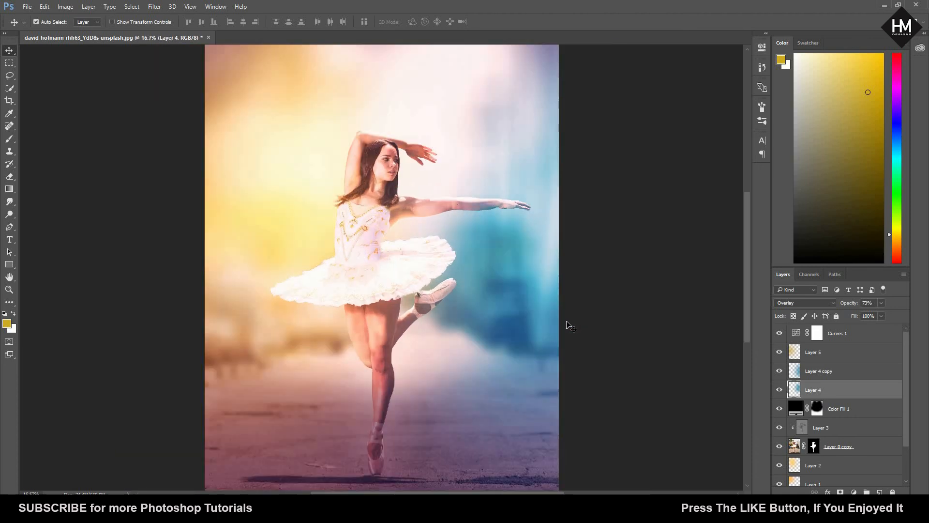
# Step: Scale the blue Screen glow on Layer 4 copy to about 72% and reposition it over the photo's right side
pyautogui.click(833, 371)
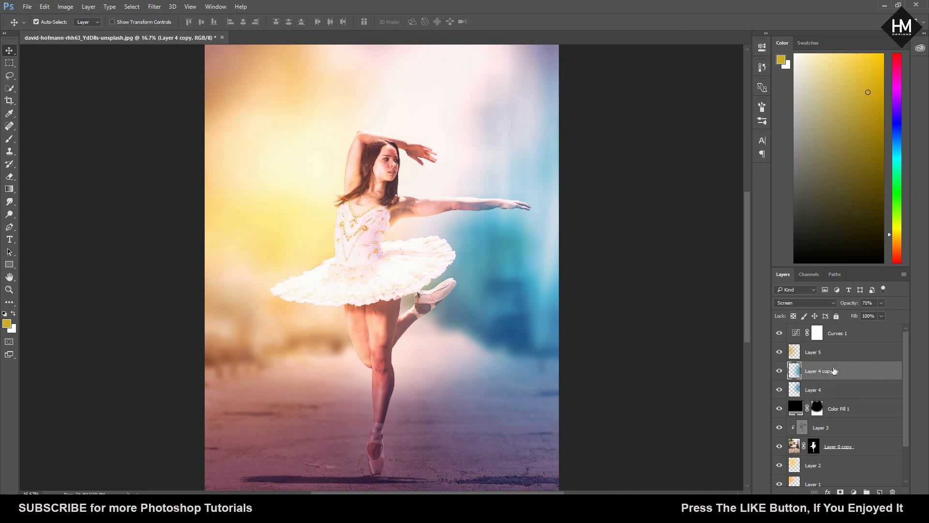
pyautogui.hotkey('ctrl', 't')
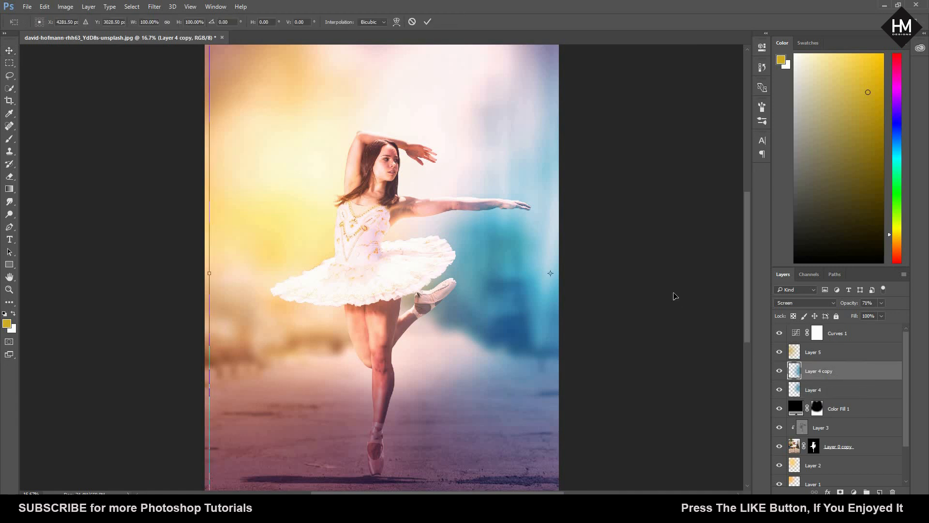
pyautogui.hotkey('ctrl', '-')
pyautogui.hotkey('ctrl', '-')
pyautogui.hotkey('ctrl', '-')
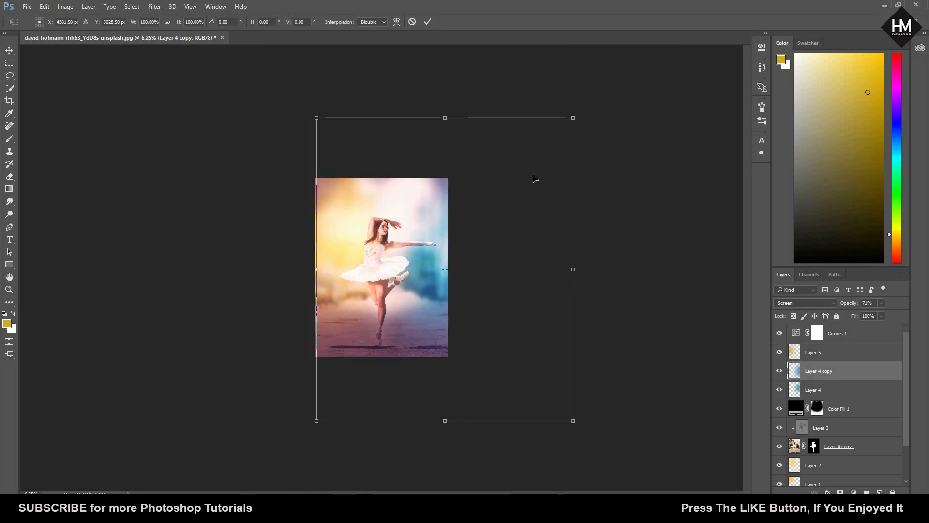
pyautogui.moveTo(572, 119); pyautogui.dragTo(528, 176)
pyautogui.moveTo(459, 253); pyautogui.dragTo(457, 281)
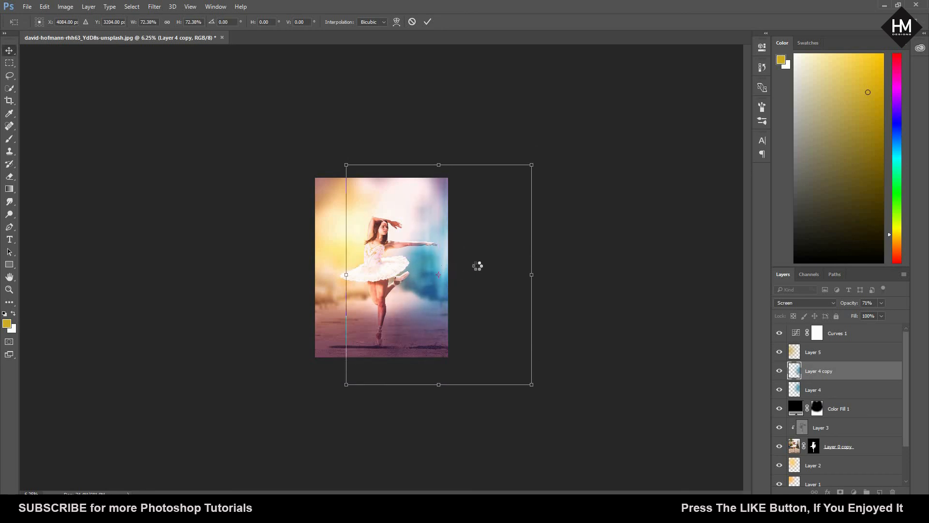
pyautogui.press('Return')
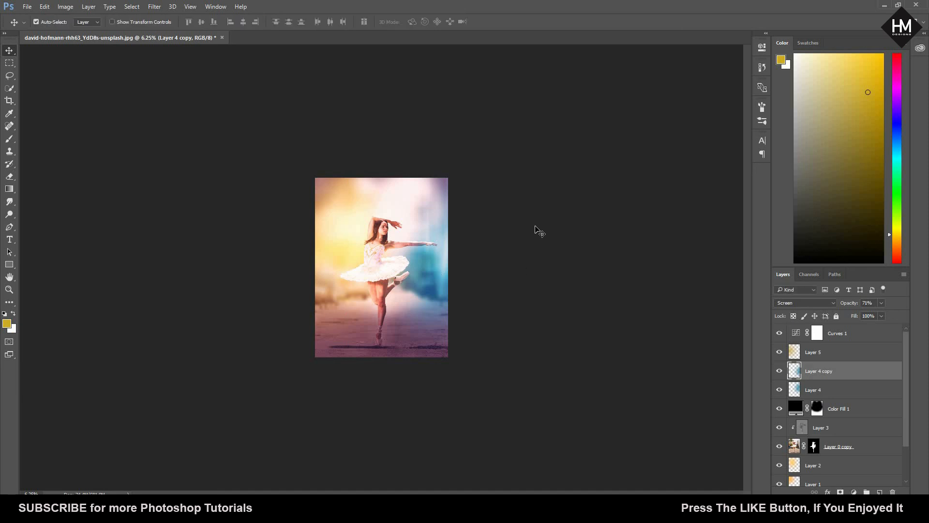
pyautogui.hotkey('ctrl', '0')
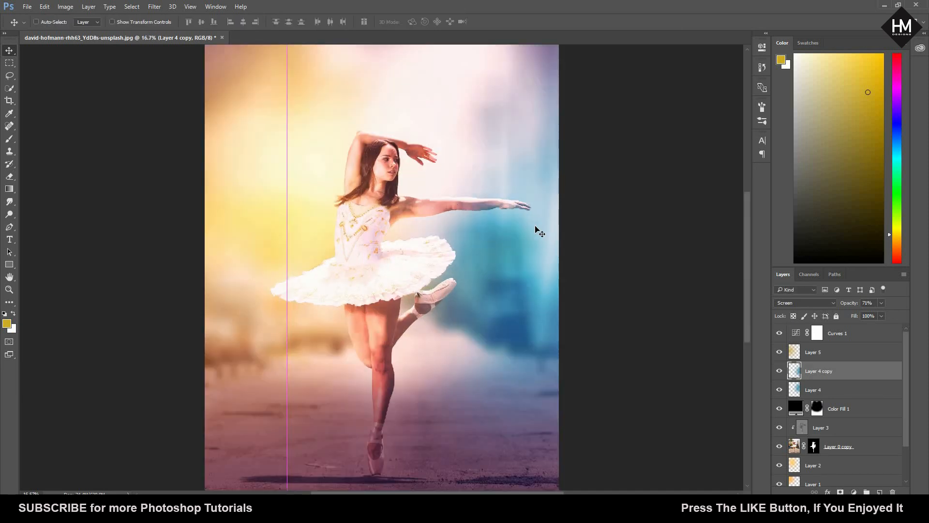
pyautogui.hotkey('ctrl', '-')
pyautogui.hotkey('ctrl', ';')
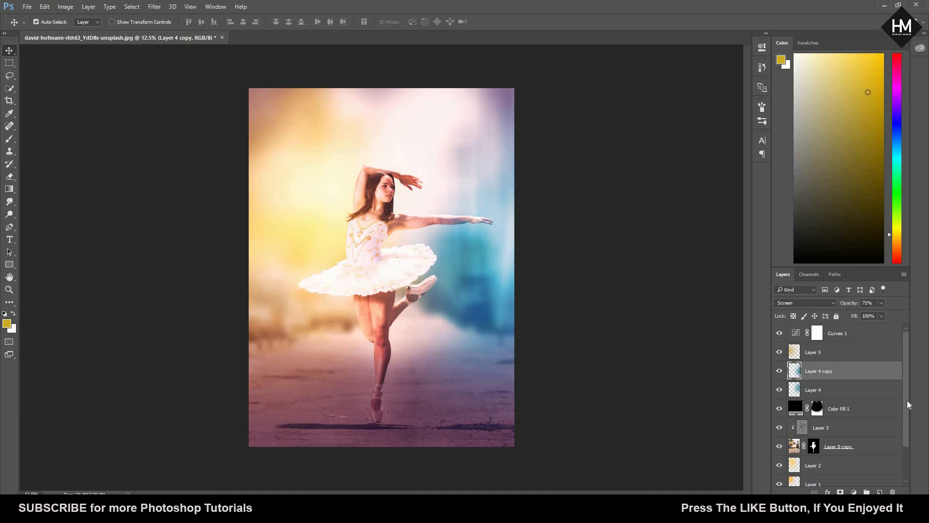
# Step: Try several opacities on the blurred background Layer 0 copy 2 and set it to 87%
pyautogui.moveTo(907, 400); pyautogui.dragTo(907, 451)
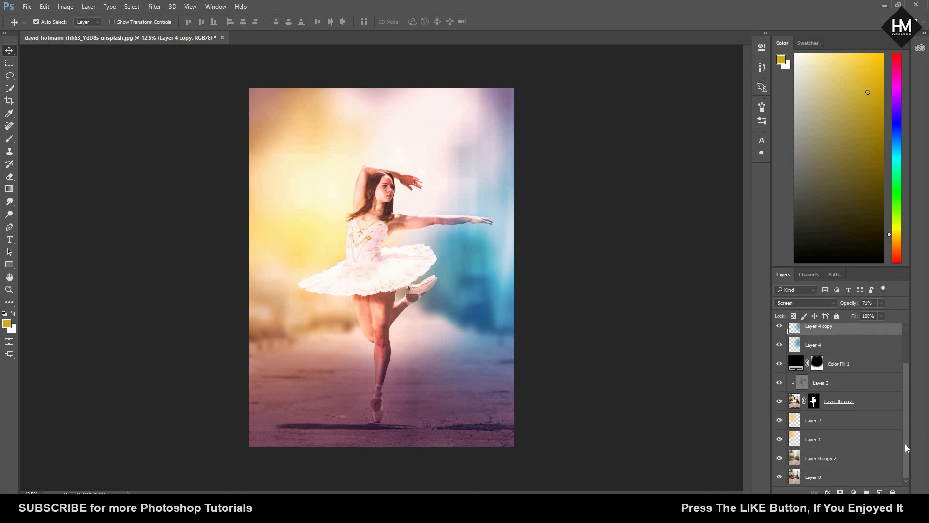
pyautogui.moveTo(904, 425); pyautogui.dragTo(905, 441)
pyautogui.click(842, 460)
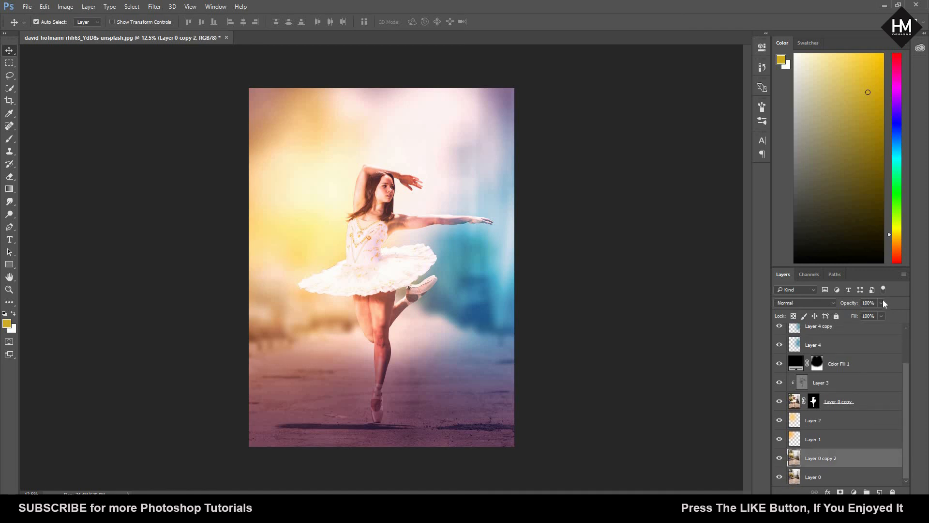
pyautogui.click(868, 314)
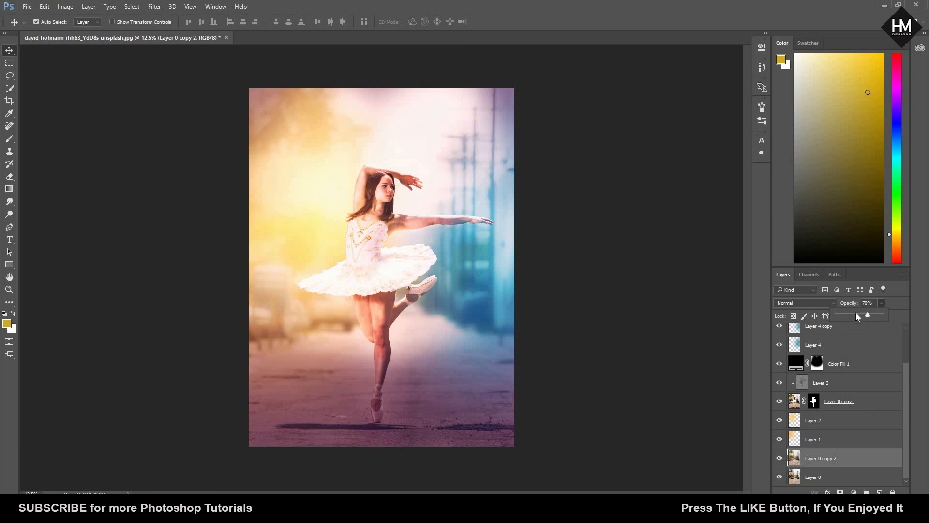
pyautogui.moveTo(856, 313); pyautogui.dragTo(852, 315)
pyautogui.click(851, 315)
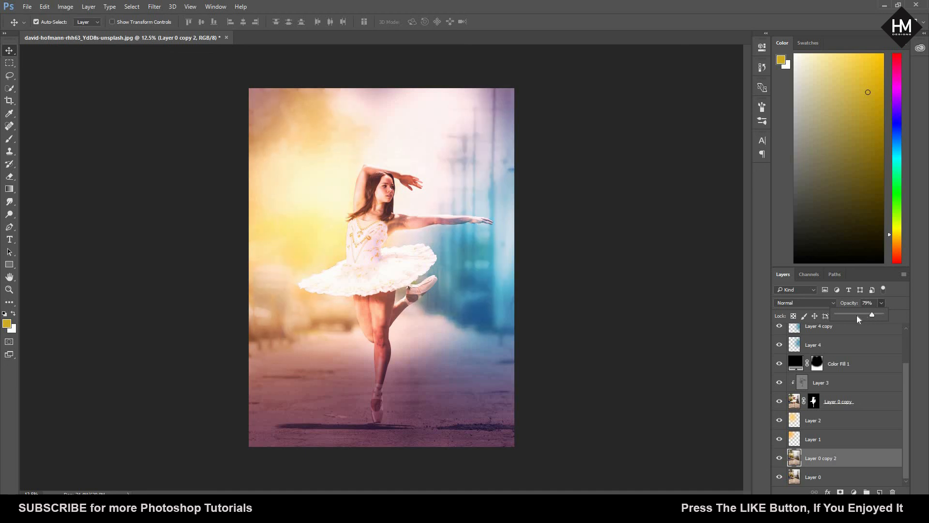
pyautogui.click(857, 315)
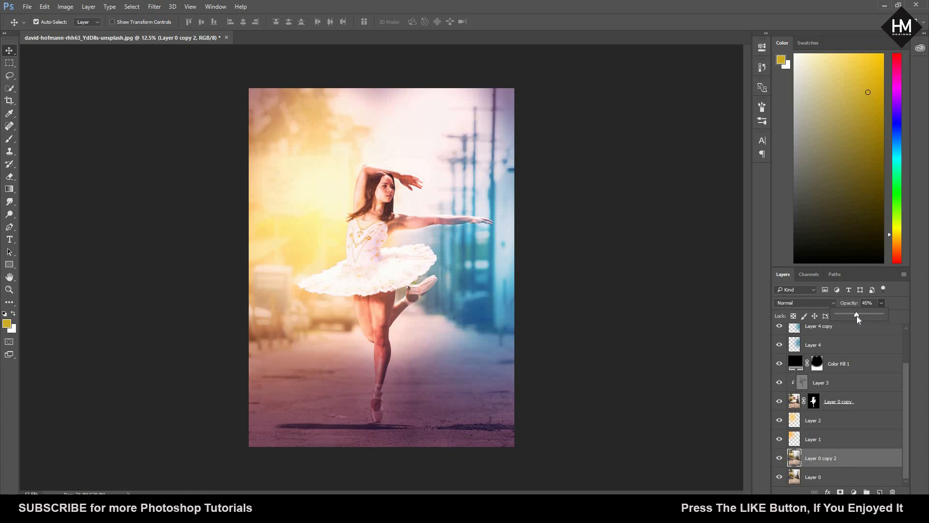
pyautogui.moveTo(857, 316); pyautogui.dragTo(798, 316)
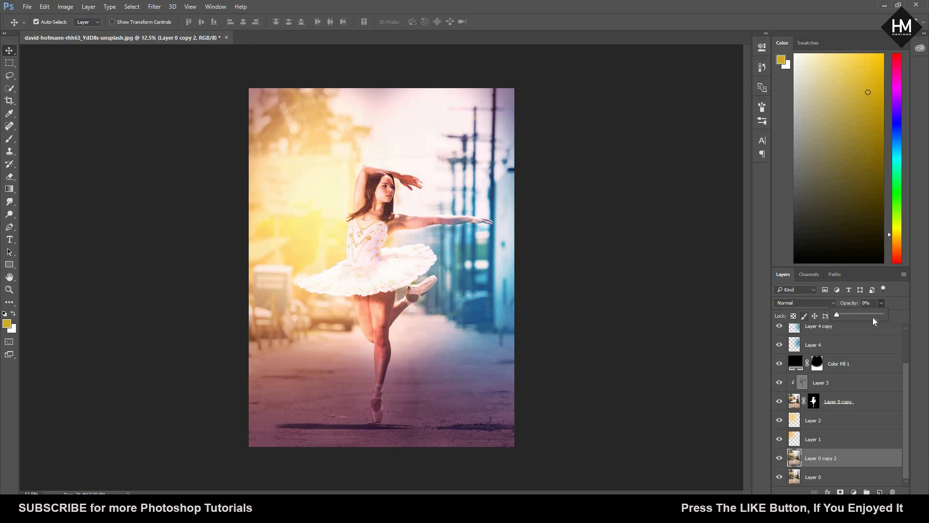
pyautogui.moveTo(862, 313)
pyautogui.mouseDown()
pyautogui.moveTo(915, 317)
pyautogui.moveTo(875, 314)
pyautogui.mouseUp()
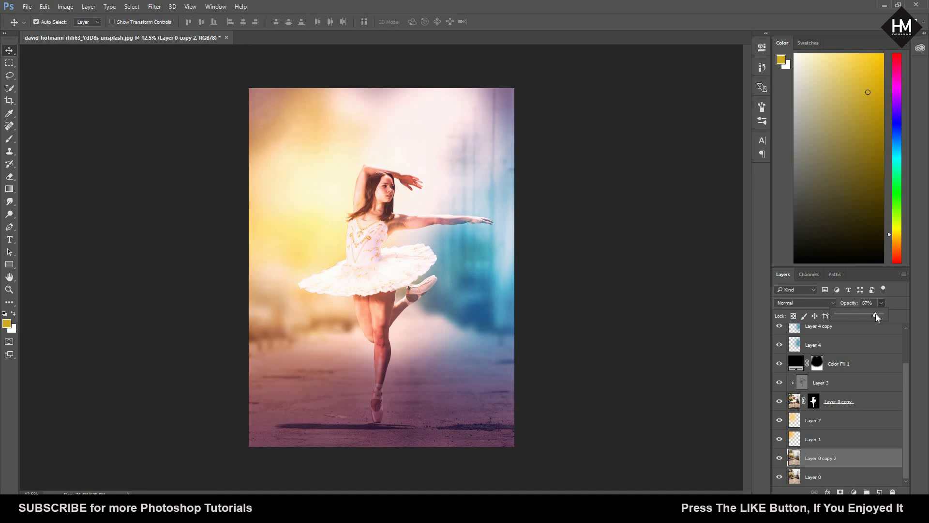
pyautogui.press('Return')
# Step: Set the fill of Layer 0 copy 2 to 98% and deselect all layers
pyautogui.click(882, 304)
pyautogui.click(883, 304)
pyautogui.moveTo(867, 326); pyautogui.dragTo(867, 327)
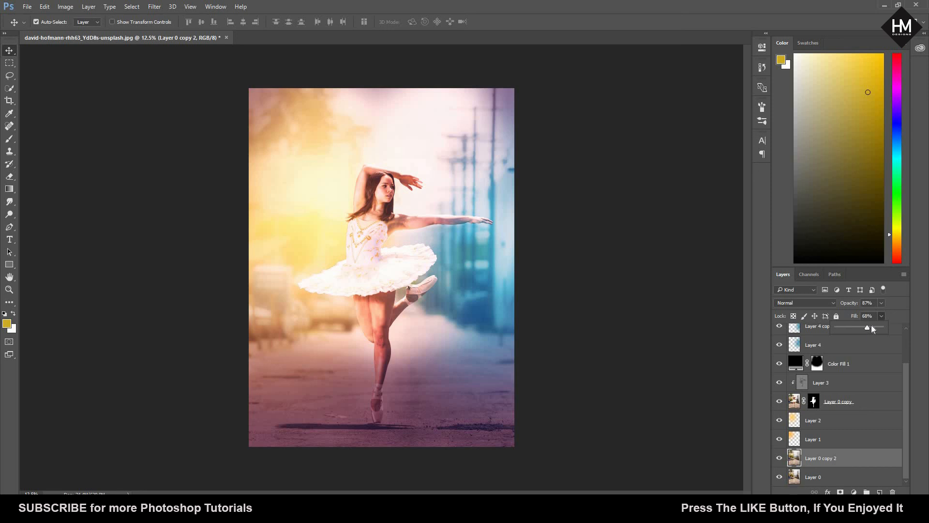
pyautogui.click(879, 327)
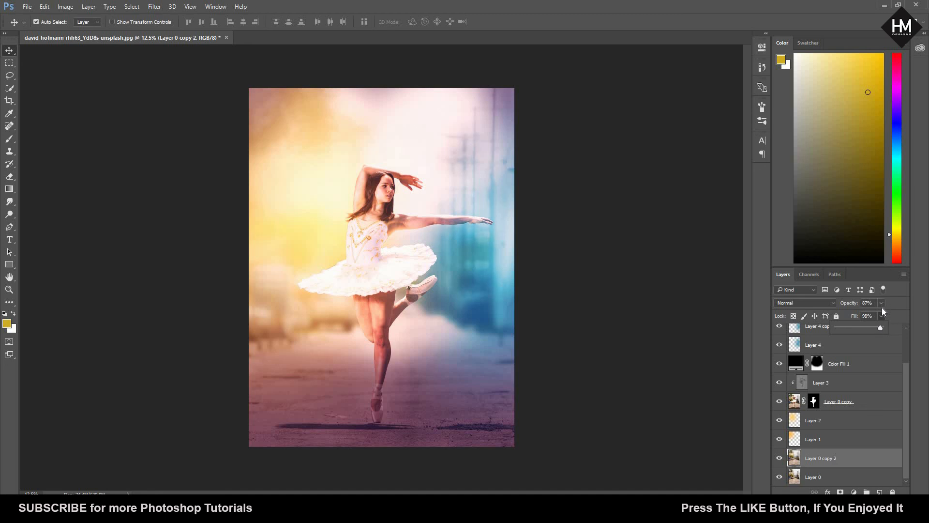
pyautogui.click(882, 304)
pyautogui.click(665, 225)
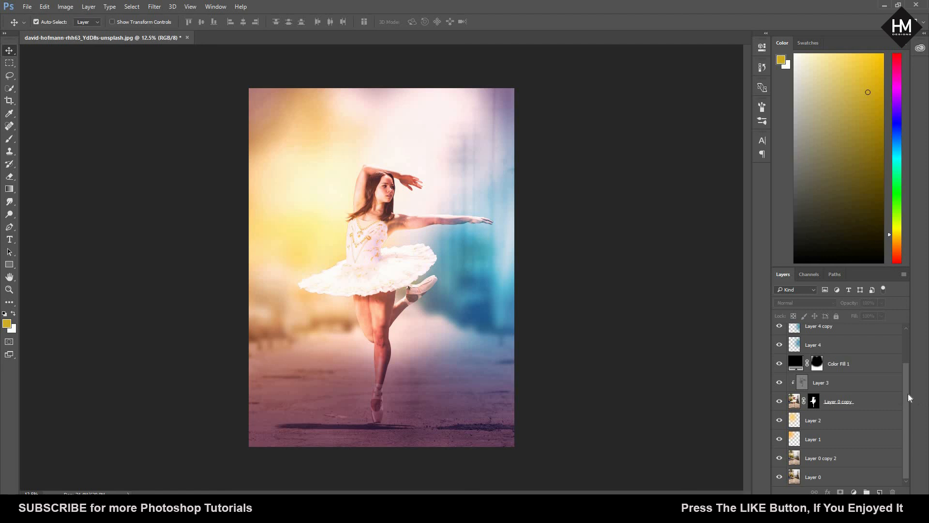
pyautogui.scroll(3, 903, 338)
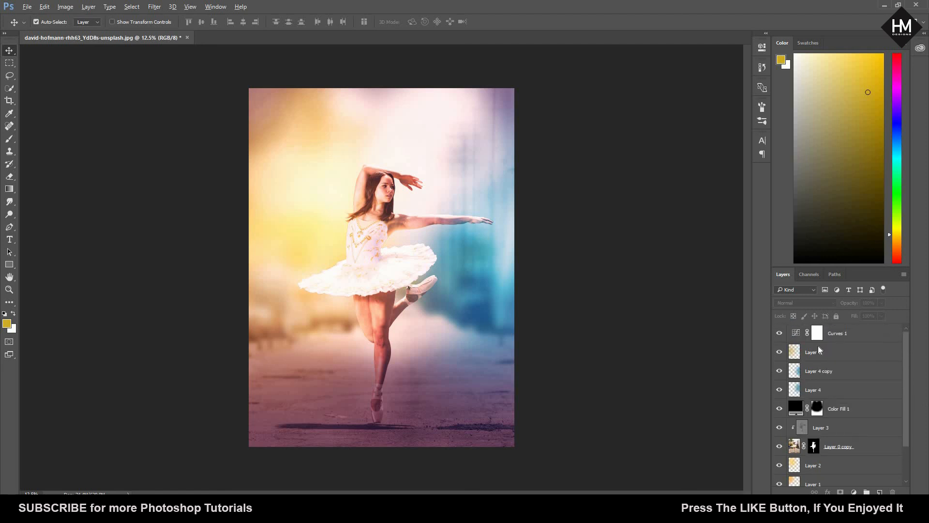
# Step: Stamp all visible layers into a new layer above Curves 1 and set its blend mode to Linear Light
pyautogui.click(842, 338)
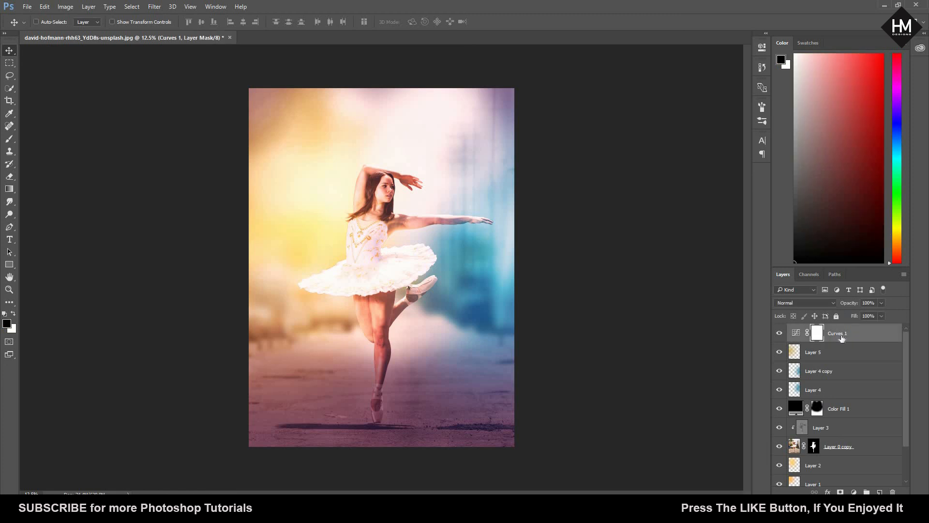
pyautogui.hotkey('ctrl', 'shift', 'alt', 'e')
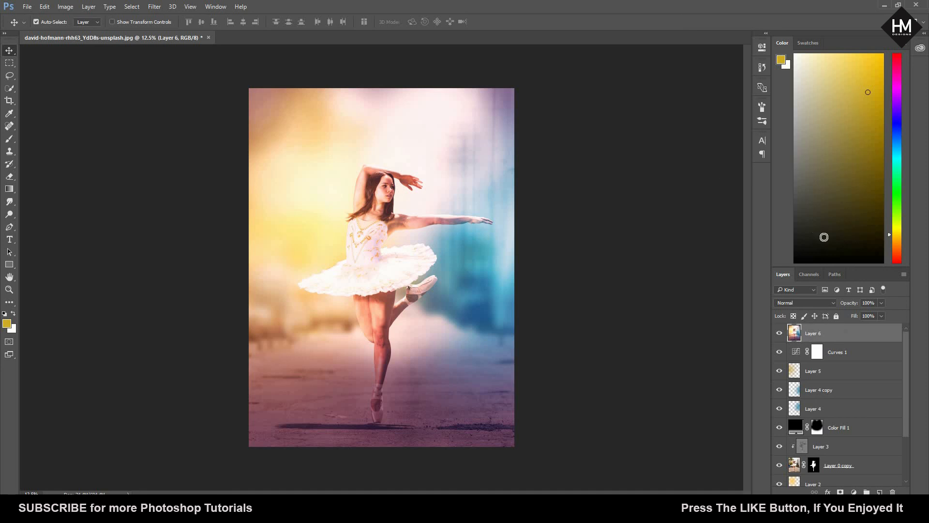
pyautogui.click(832, 305)
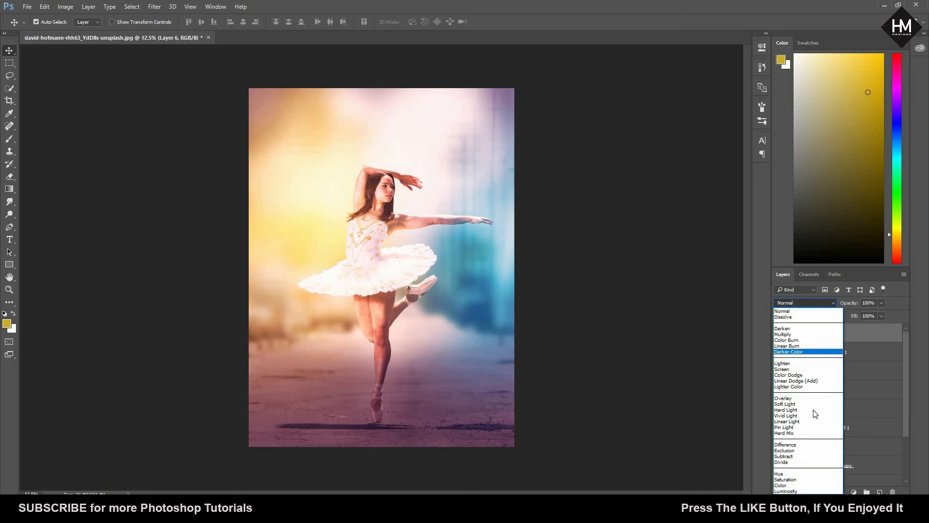
pyautogui.click(812, 426)
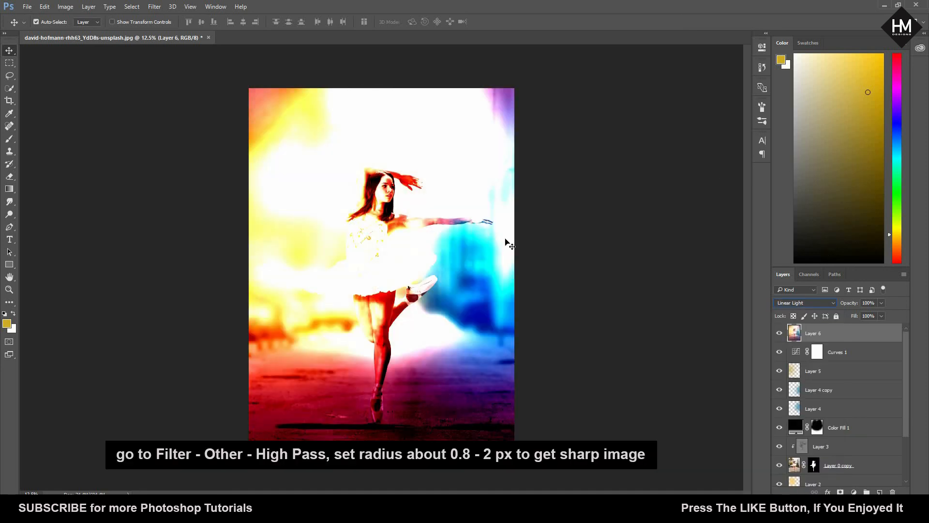
# Step: Apply the High Pass filter to the merged Layer 6 to sharpen the photo
pyautogui.click(155, 7)
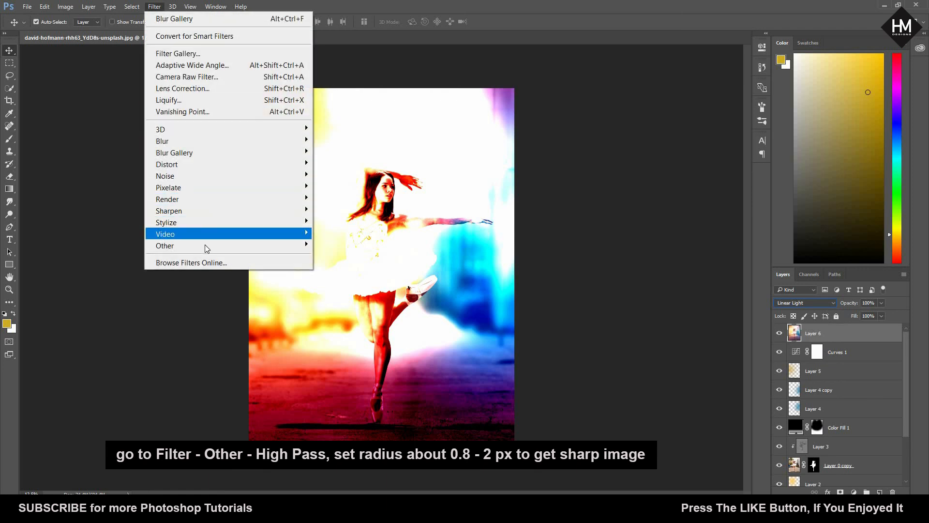
pyautogui.moveTo(203, 245)
pyautogui.click(339, 256)
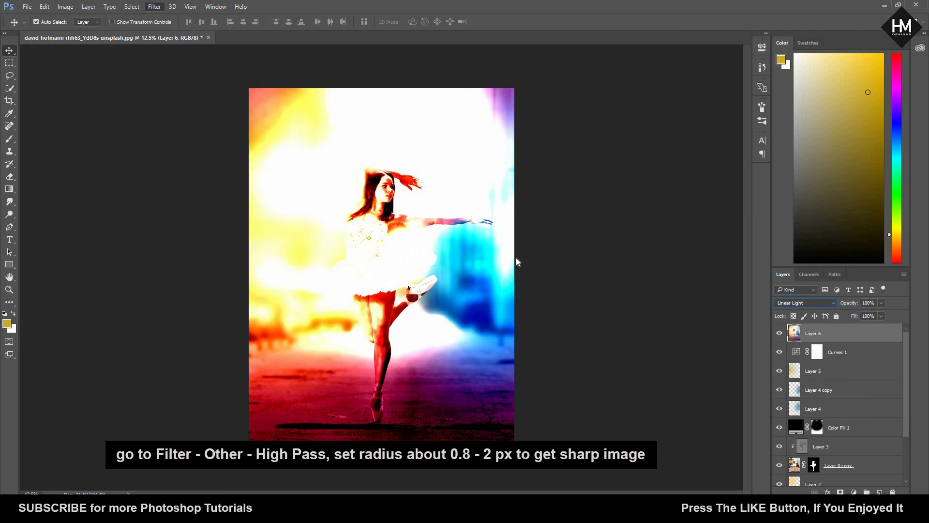
pyautogui.click(518, 136)
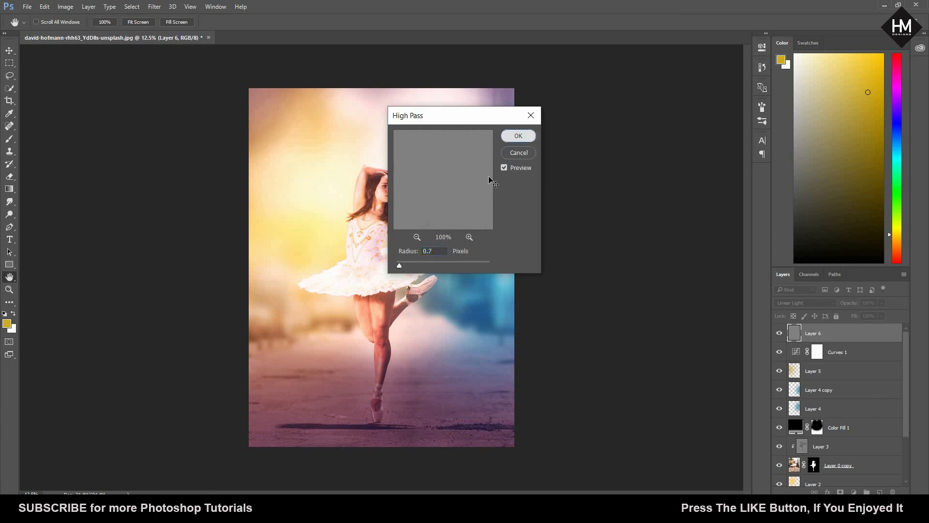
# Step: Compare the photo with and without the sharpening on Layer 6, inspect the ballerina up close and review the layer stack
pyautogui.click(779, 334)
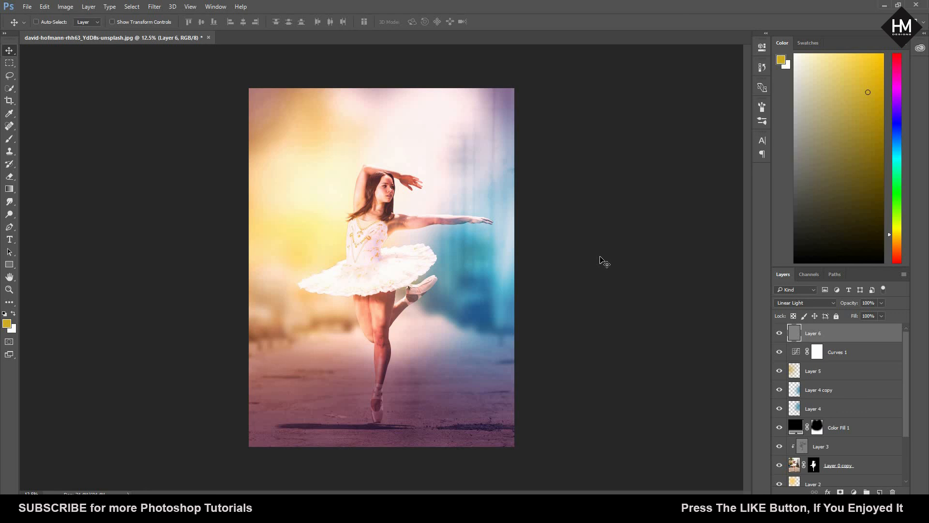
pyautogui.hotkey('ctrl', '+')
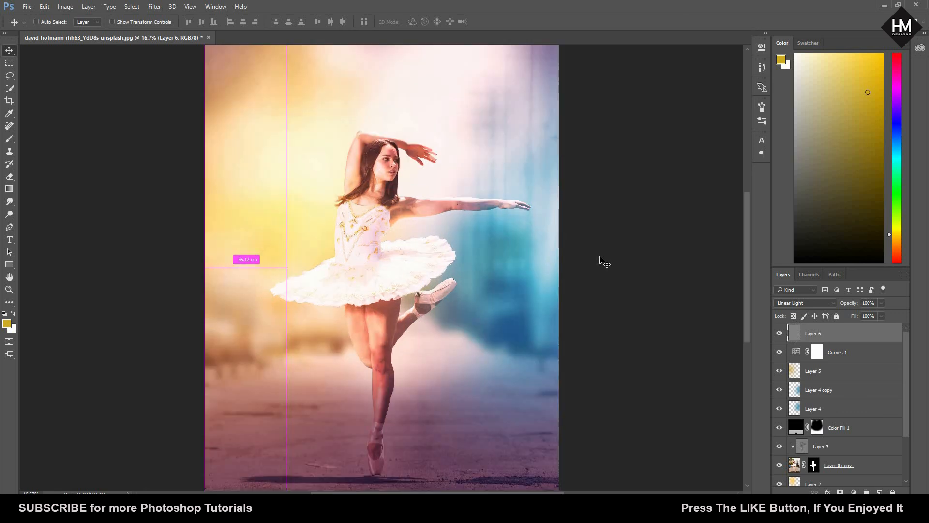
pyautogui.hotkey('ctrl', '-')
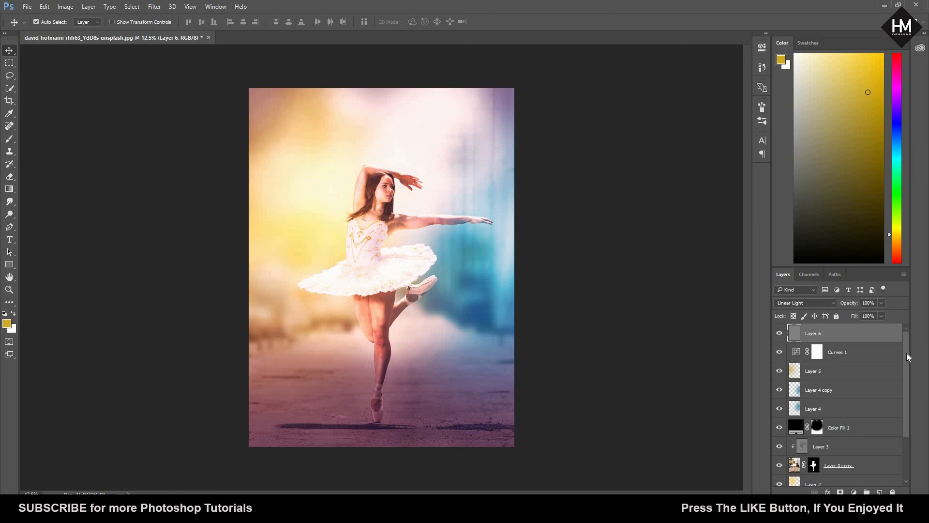
pyautogui.scroll(-3, 907, 426)
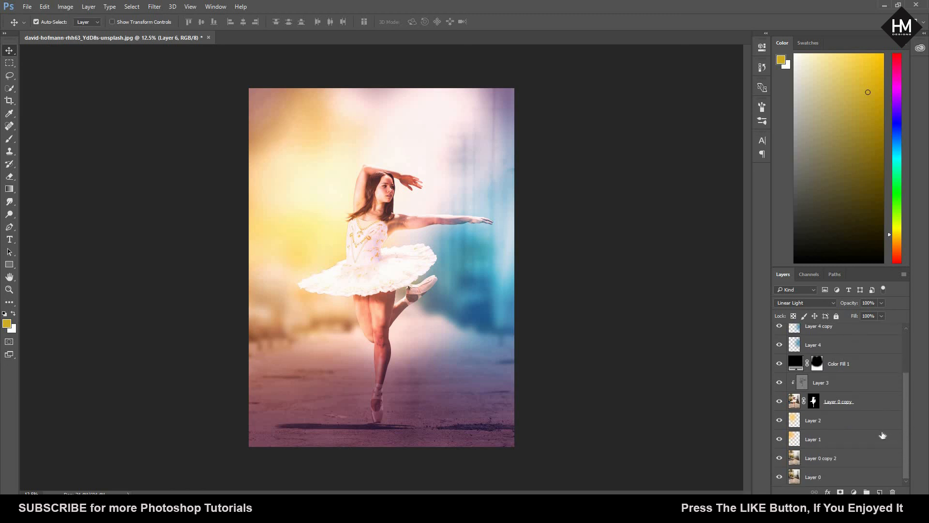